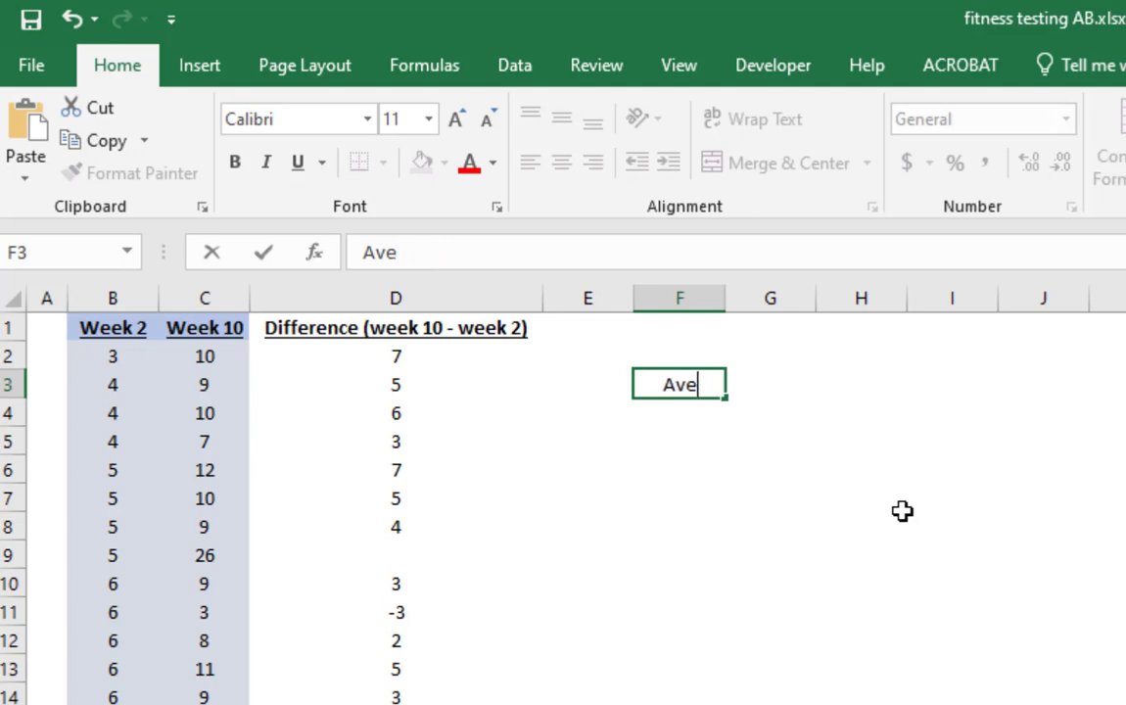
# Finish the label "Average Difference" in F3 and fit column F's width to it.
pyautogui.write('rage Difference')
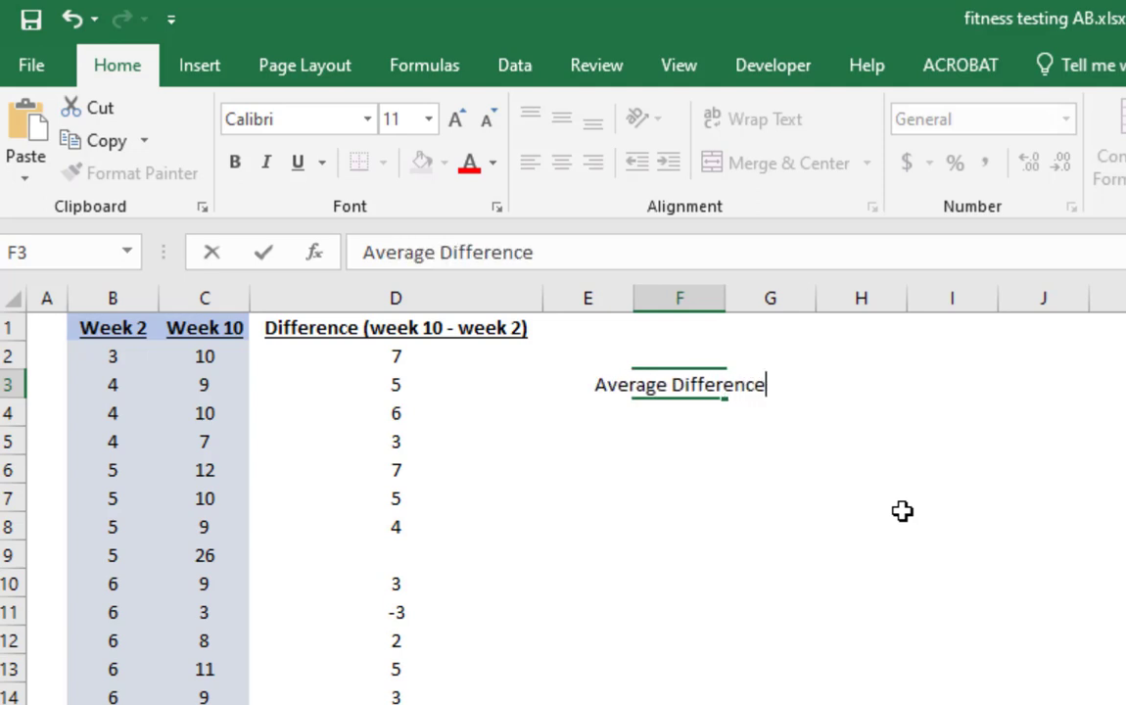
pyautogui.press('Return')
pyautogui.press('Up')
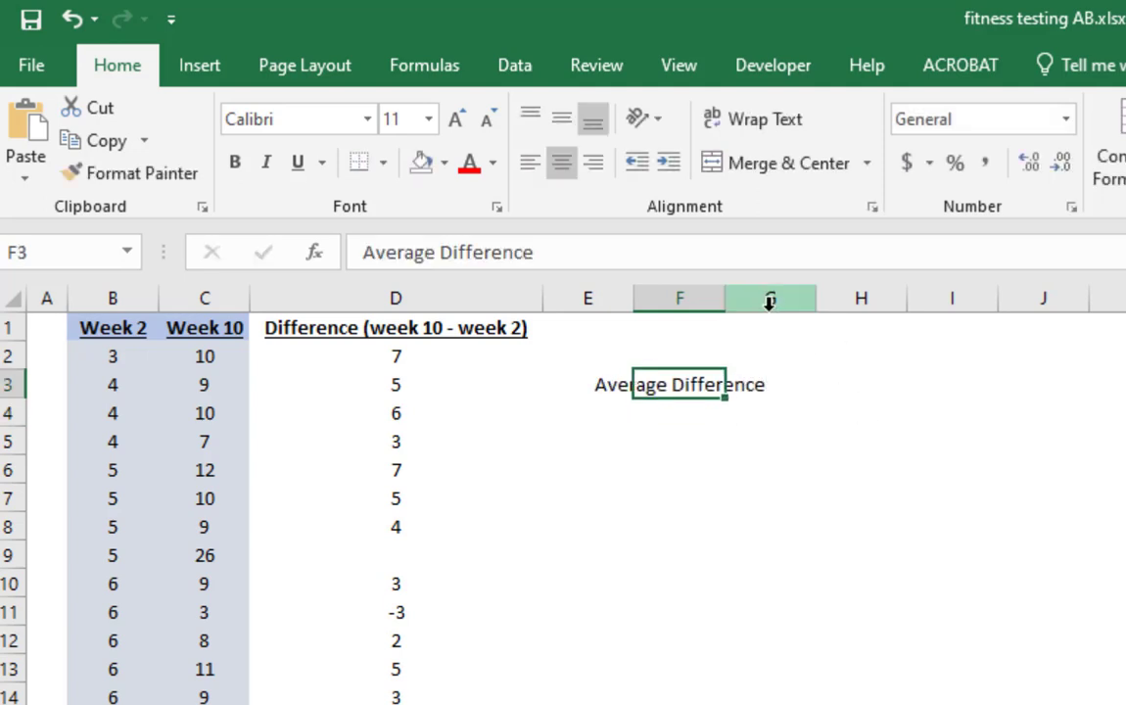
pyautogui.doubleClick(725, 298)
# Calculate the average of all of column D in G3 with the AVERAGE function.
pyautogui.click(841, 380)
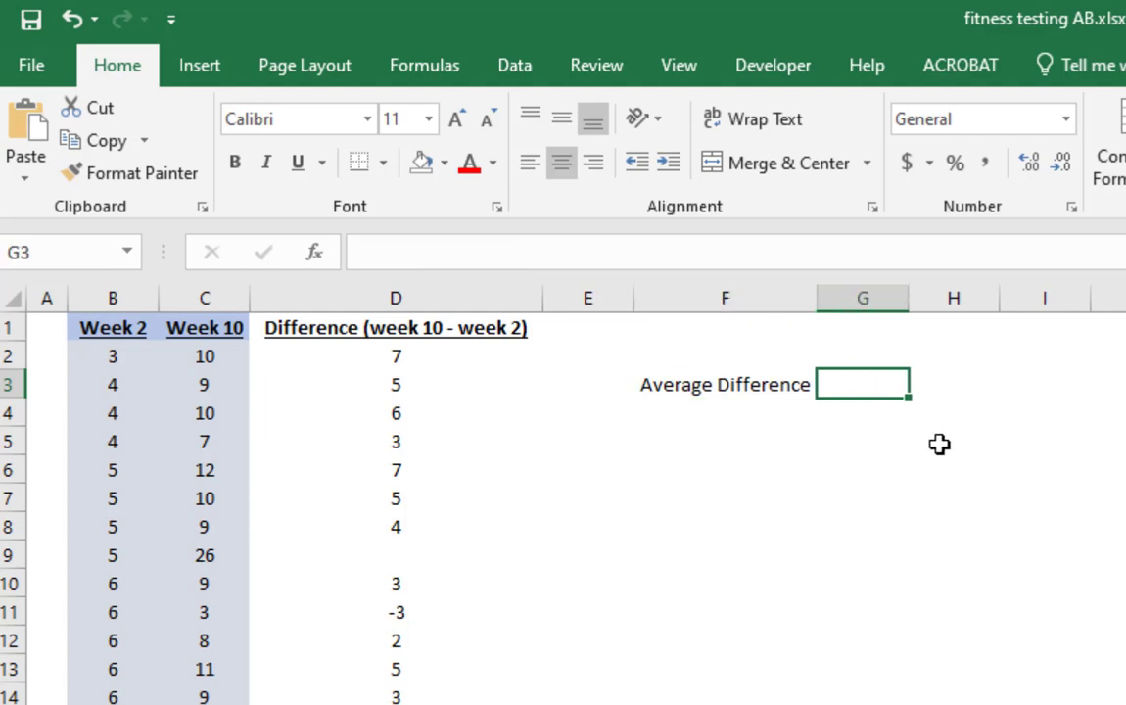
pyautogui.write('=average(')
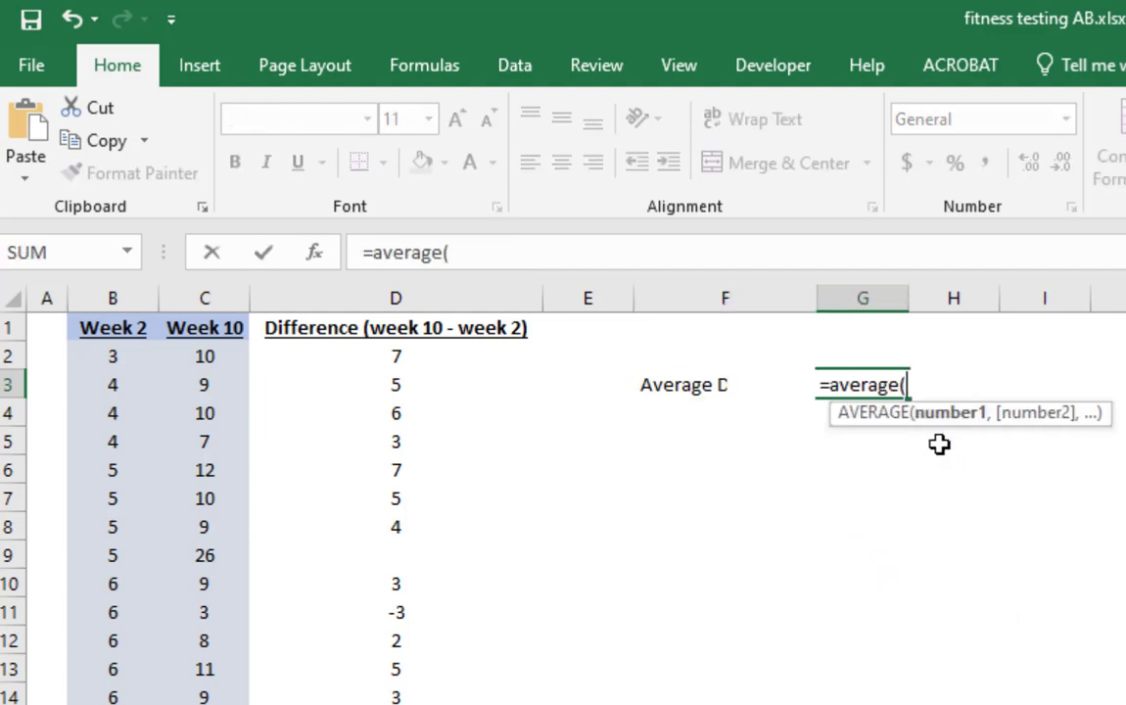
pyautogui.click(427, 298)
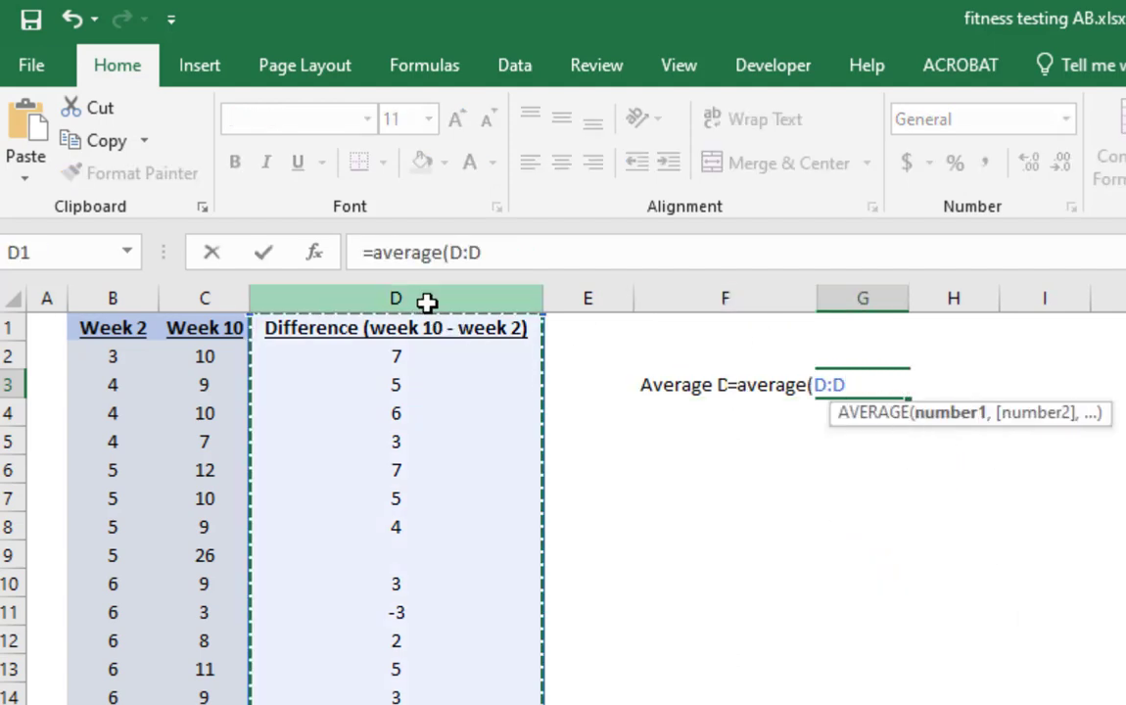
pyautogui.press('Return')
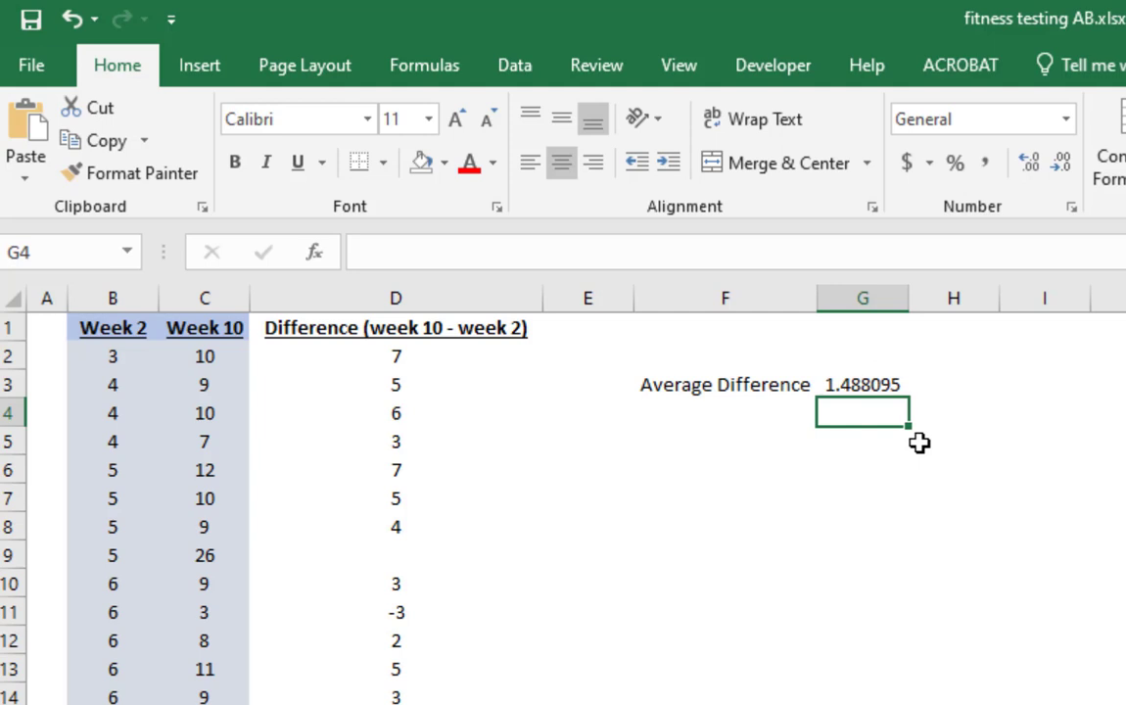
# Enter the label "Standard Deviation" in F4.
pyautogui.click(683, 421)
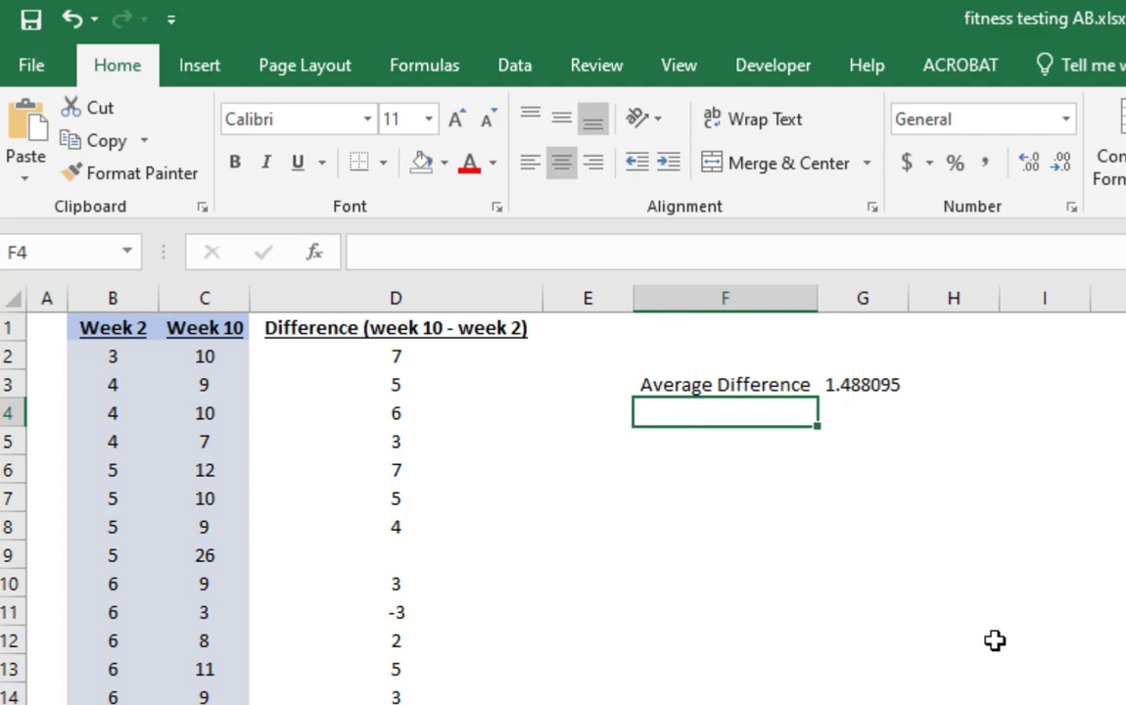
pyautogui.write('Stahn')
pyautogui.press('BackSpace')
pyautogui.press('BackSpace')
pyautogui.press('BackSpace')
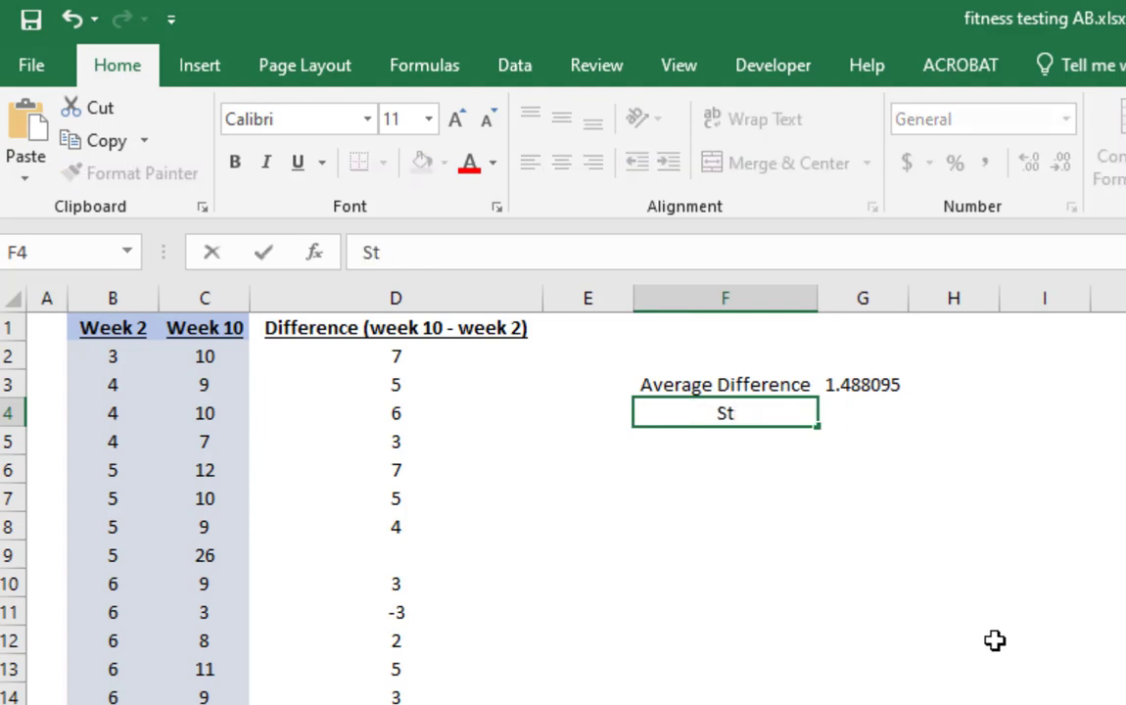
pyautogui.write('andard DEvi')
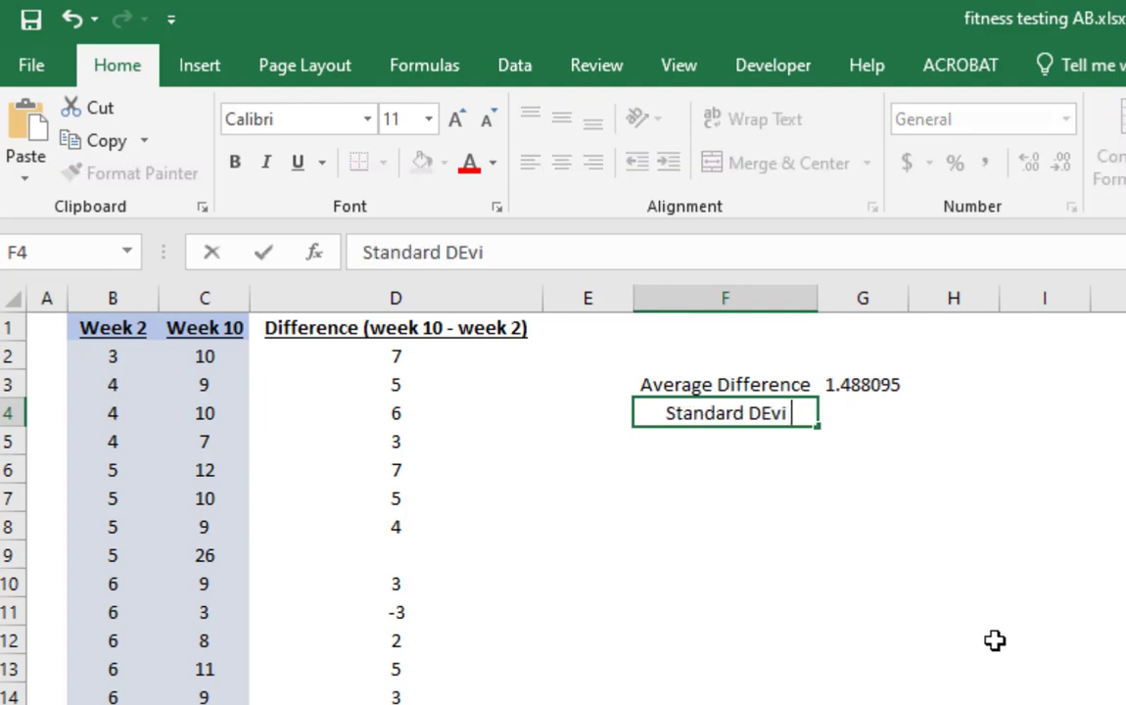
pyautogui.write('awtion')
pyautogui.press('BackSpace')
pyautogui.press('BackSpace')
pyautogui.press('BackSpace')
pyautogui.press('BackSpace')
pyautogui.press('BackSpace')
pyautogui.press('BackSpace')
pyautogui.press('BackSpace')
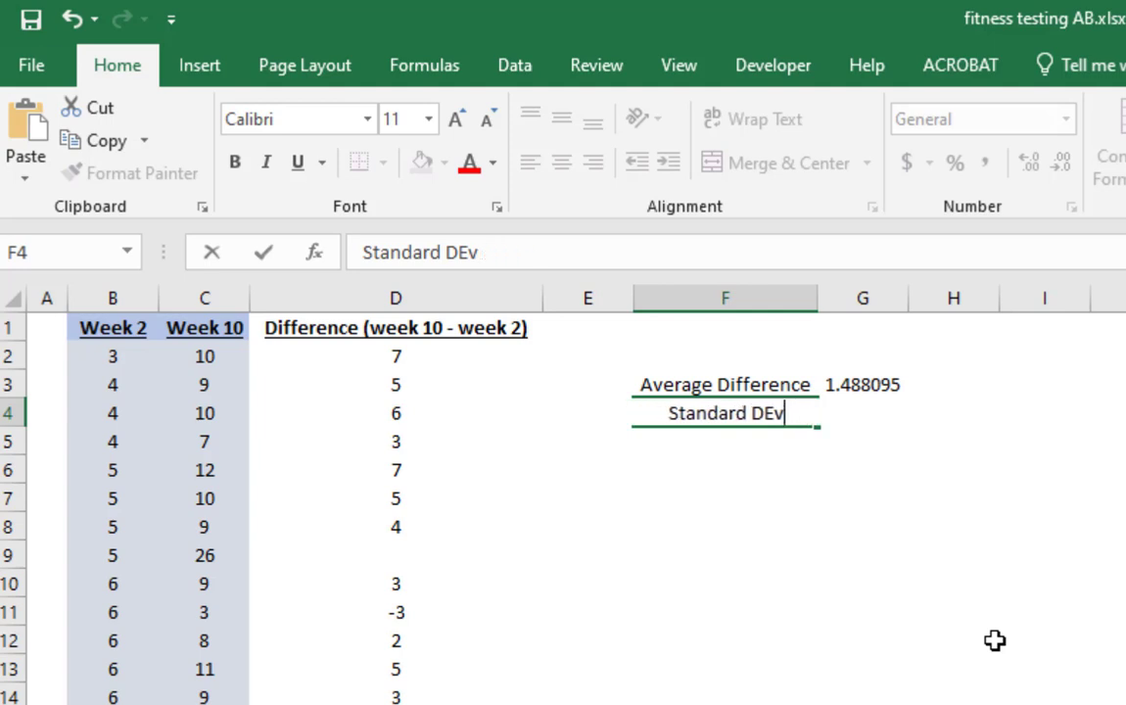
pyautogui.press('BackSpace')
pyautogui.press('BackSpace')
pyautogui.write('eviation')
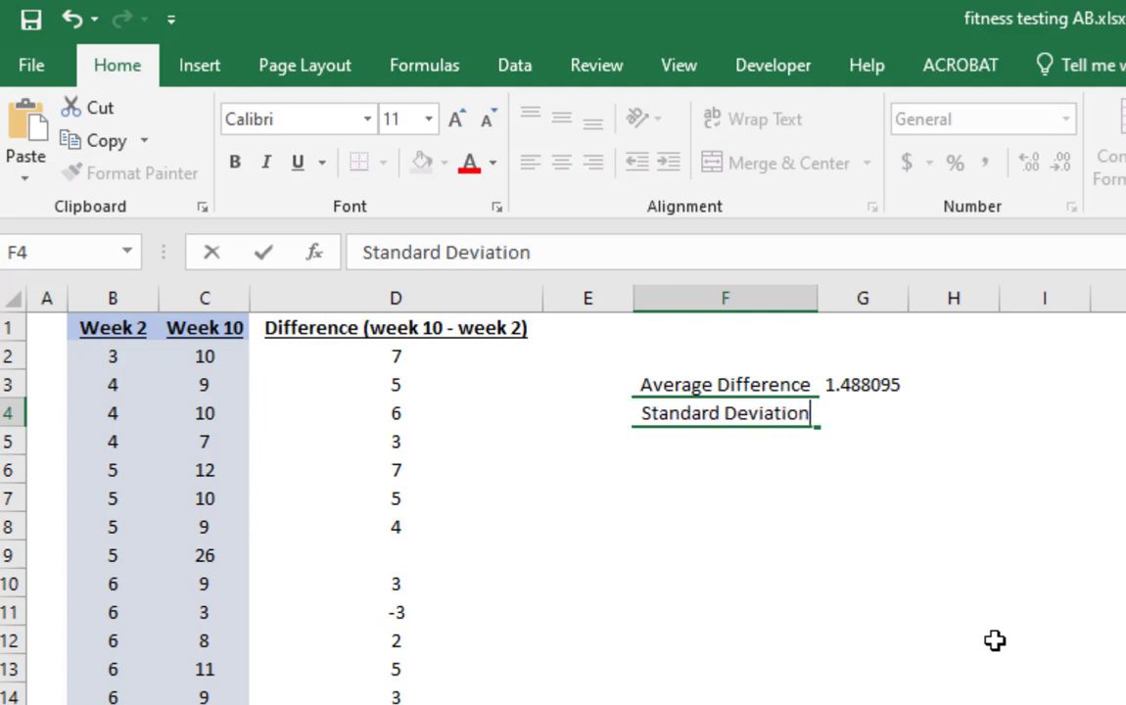
pyautogui.press('Return')
# Calculate the standard deviation of all of column D in G4 with the STDEV function.
pyautogui.press('Up')
pyautogui.press('Right')
pyautogui.write('=stdev(')
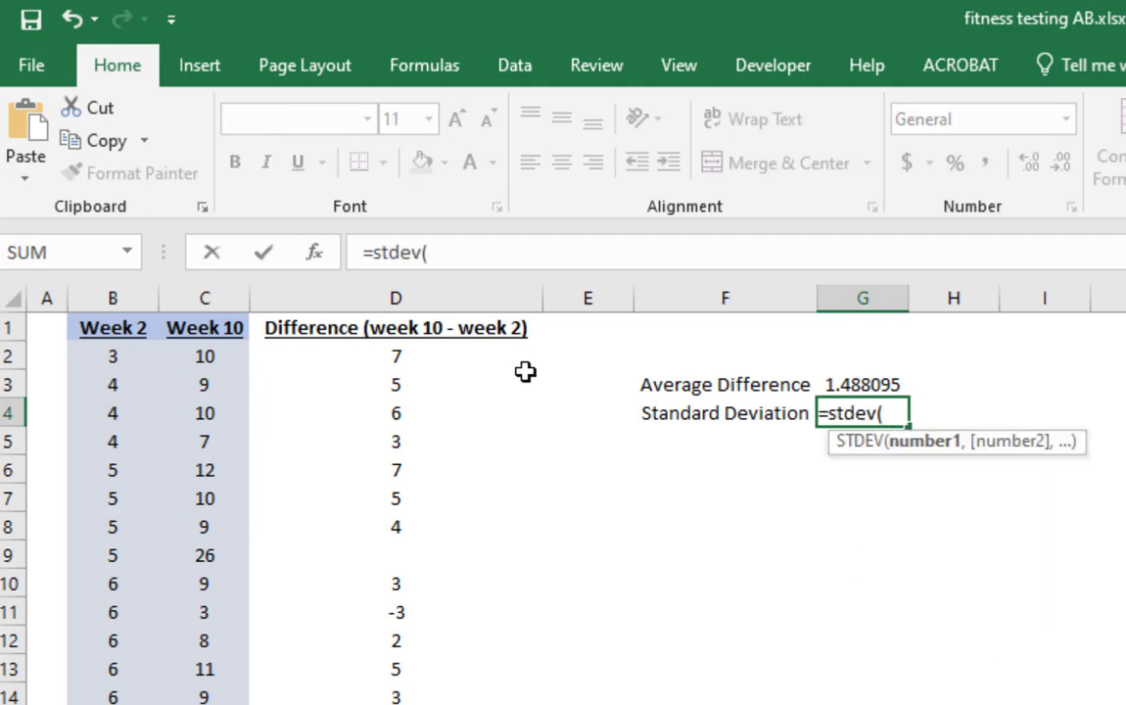
pyautogui.click(414, 289)
pyautogui.press('Return')
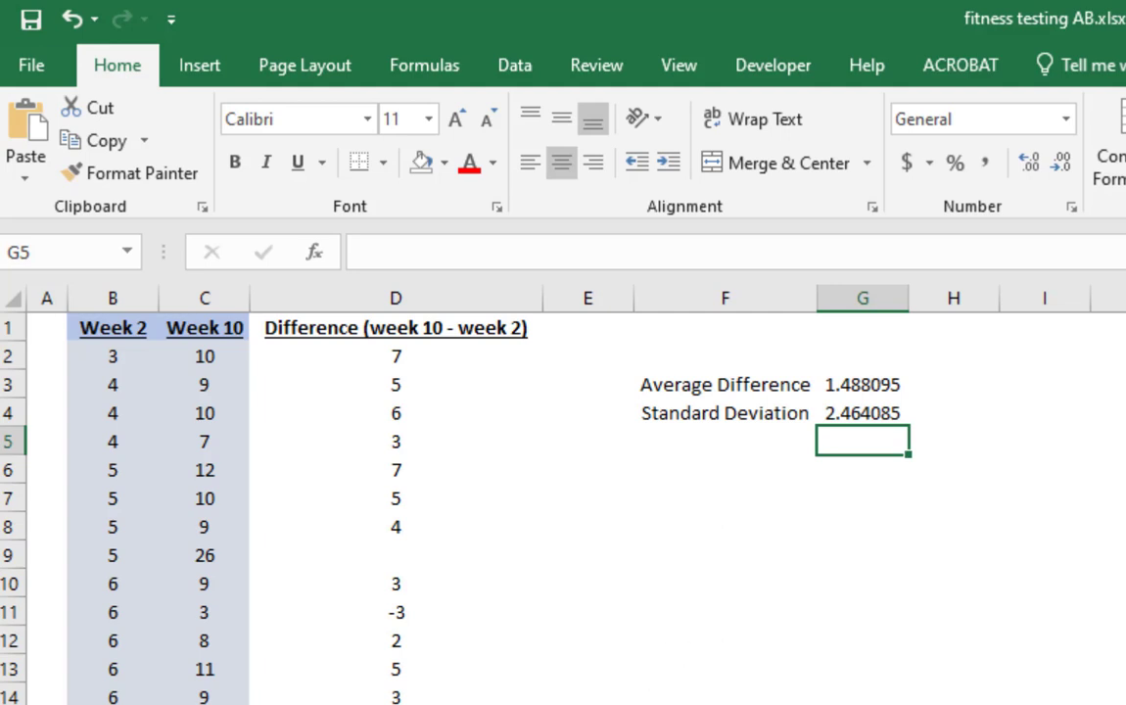
pyautogui.scroll(-8, 889, 542)
pyautogui.scroll(-9, 563, 509)
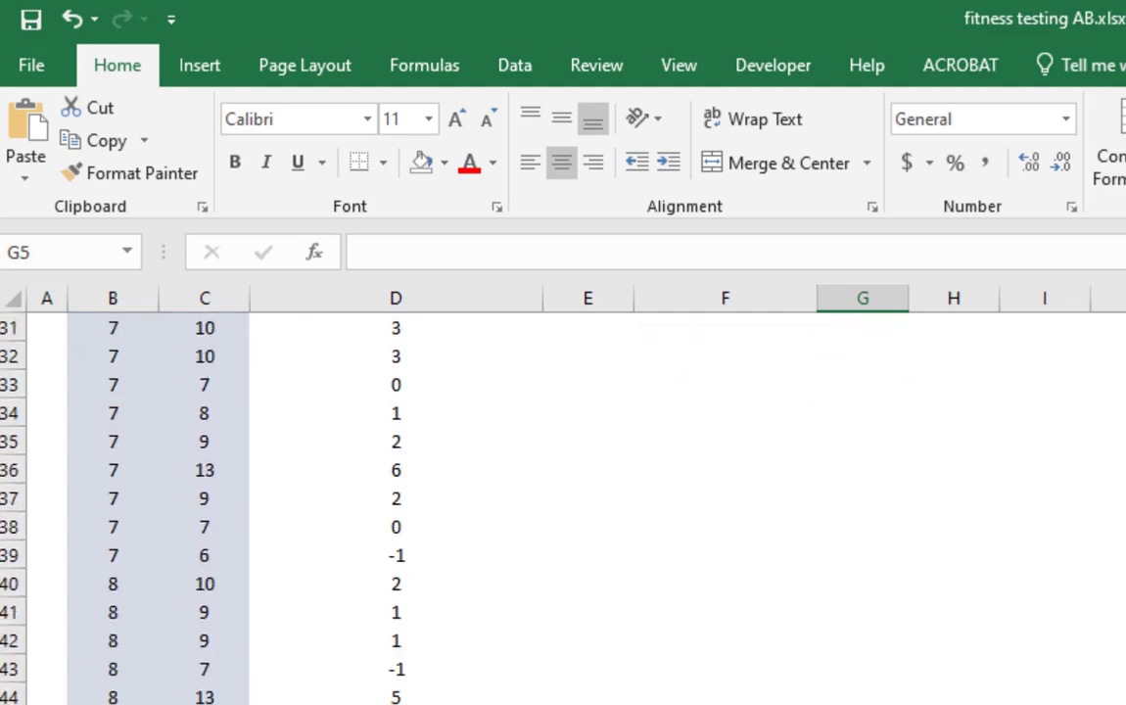
pyautogui.scroll(14, 563, 509)
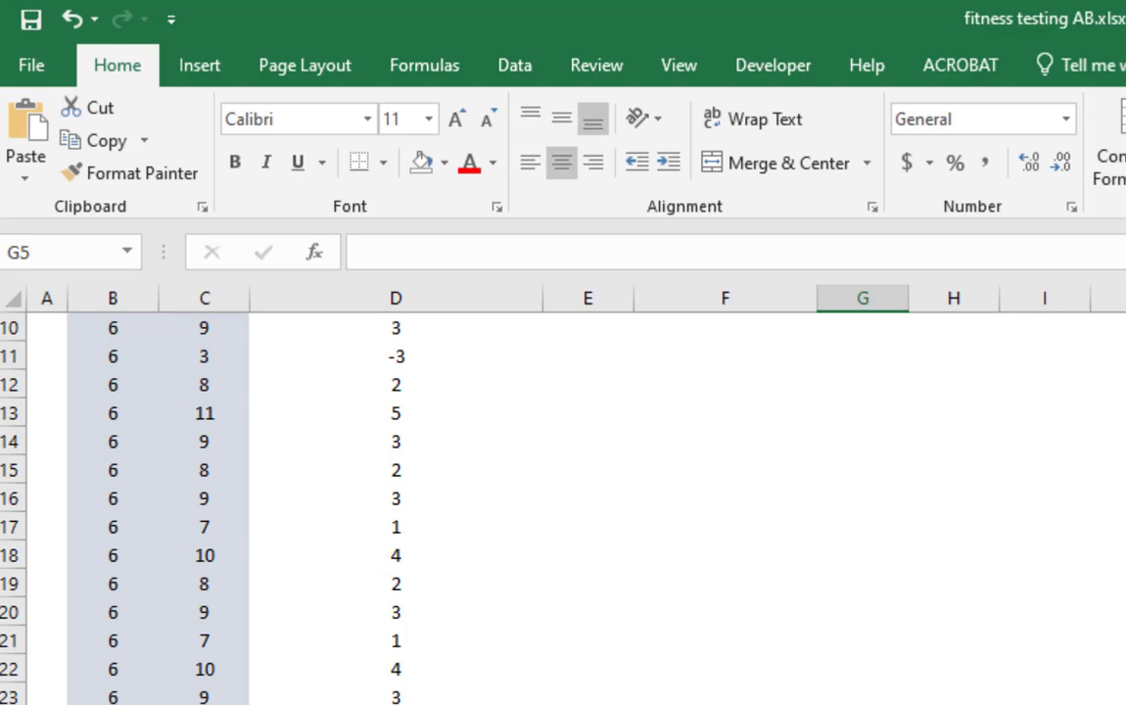
pyautogui.scroll(3, 562, 509)
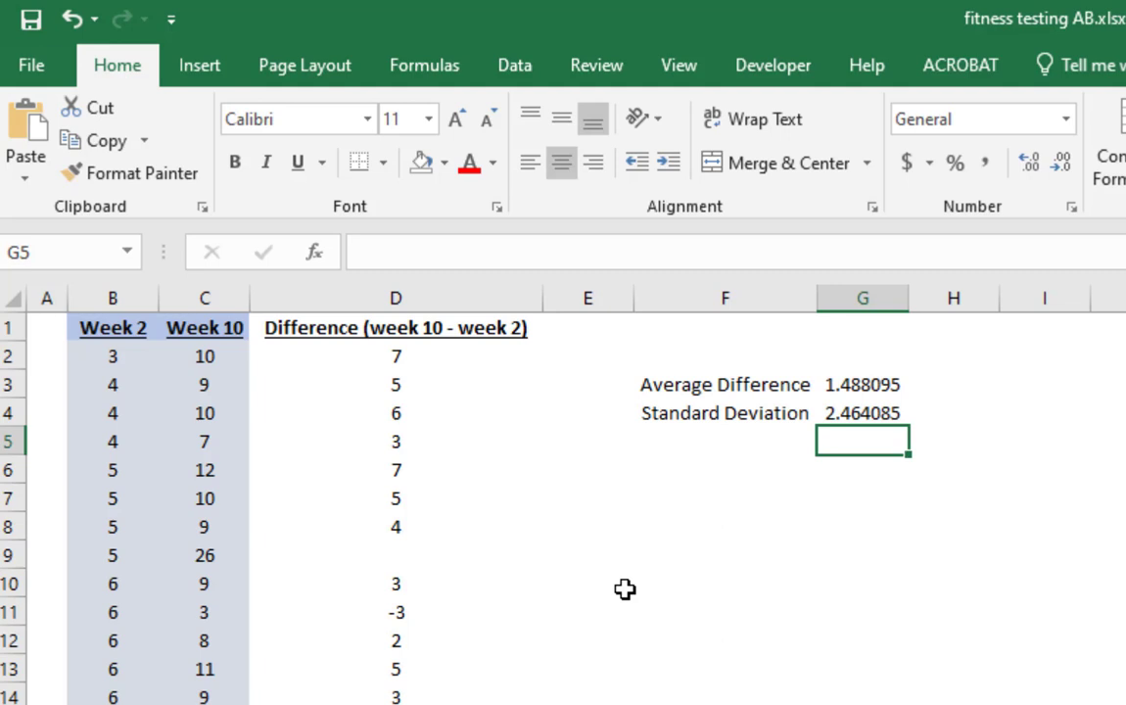
# Enter the heading "Standand Deviation Range" in F9 and fit column F's width to it.
pyautogui.click(664, 553)
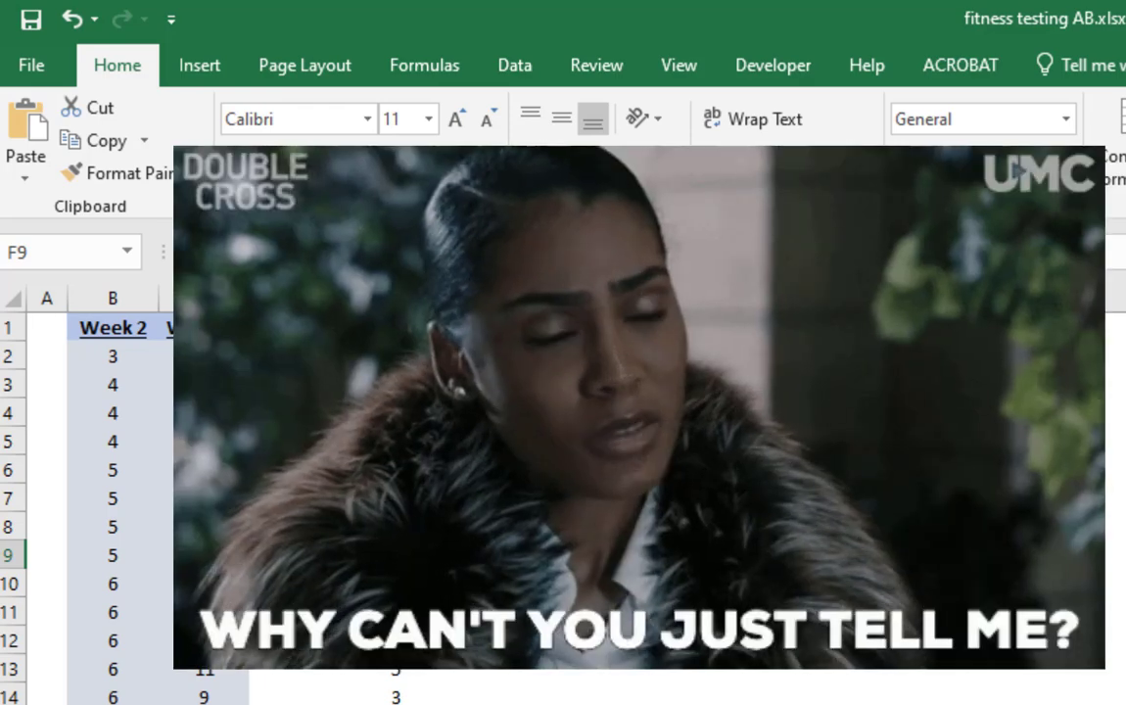
pyautogui.write('Stand')
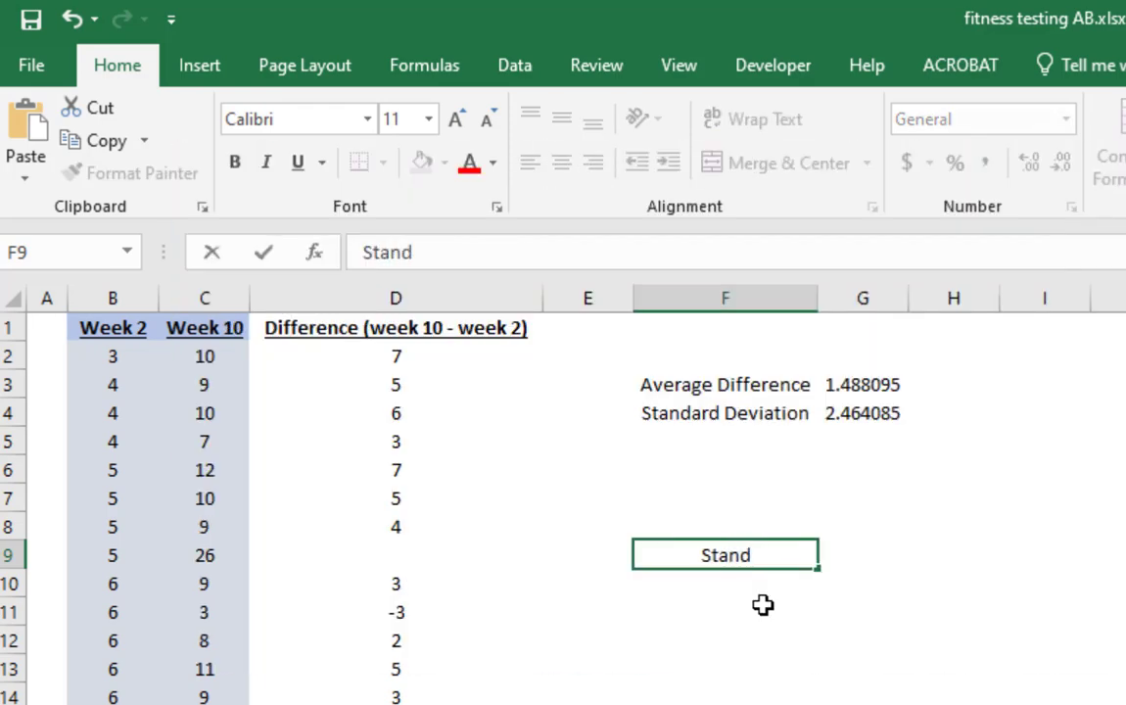
pyautogui.write('a')
pyautogui.write('nd Deviation Range')
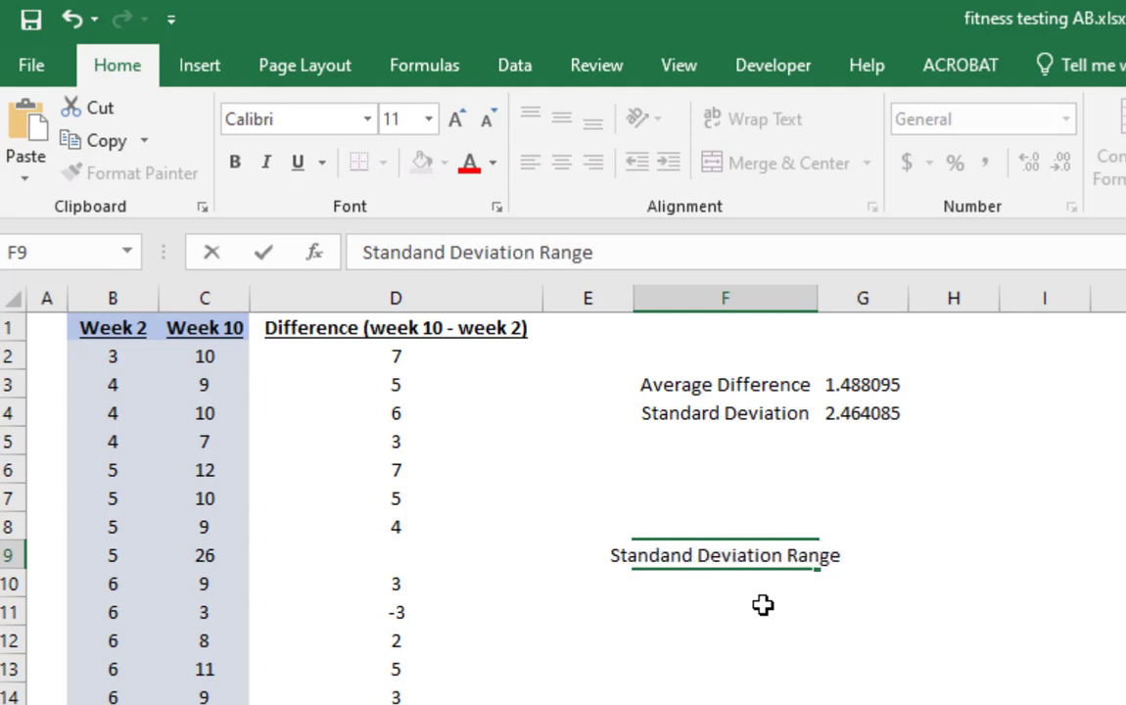
pyautogui.press('Return')
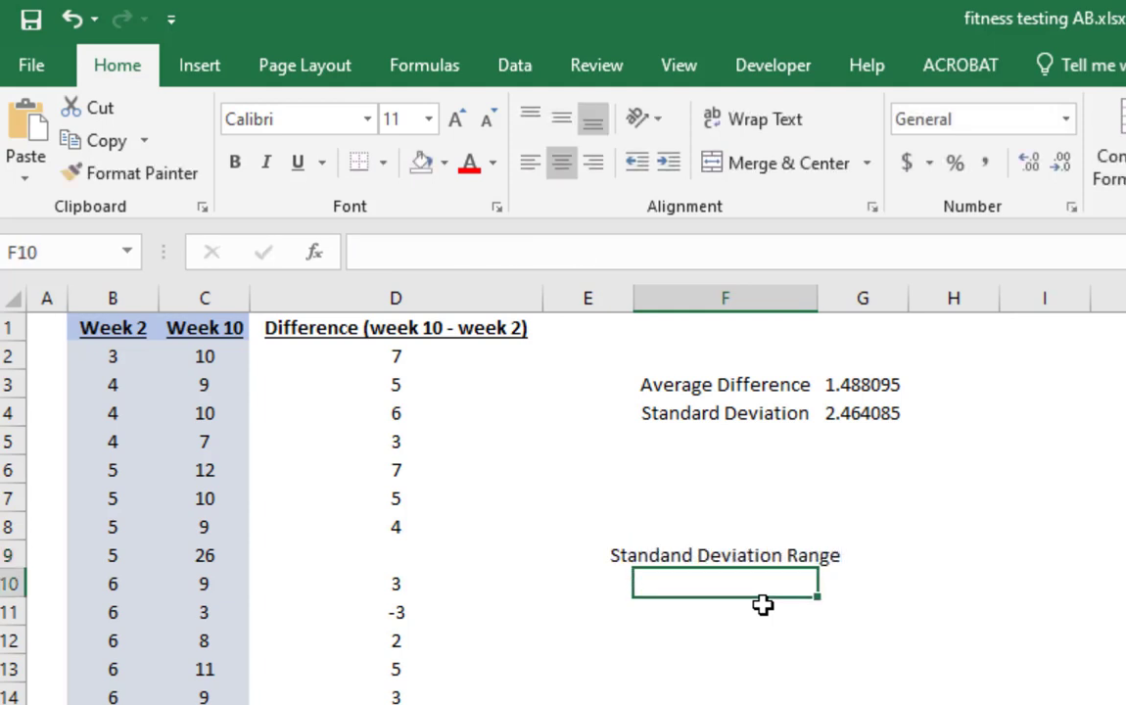
pyautogui.doubleClick(822, 305)
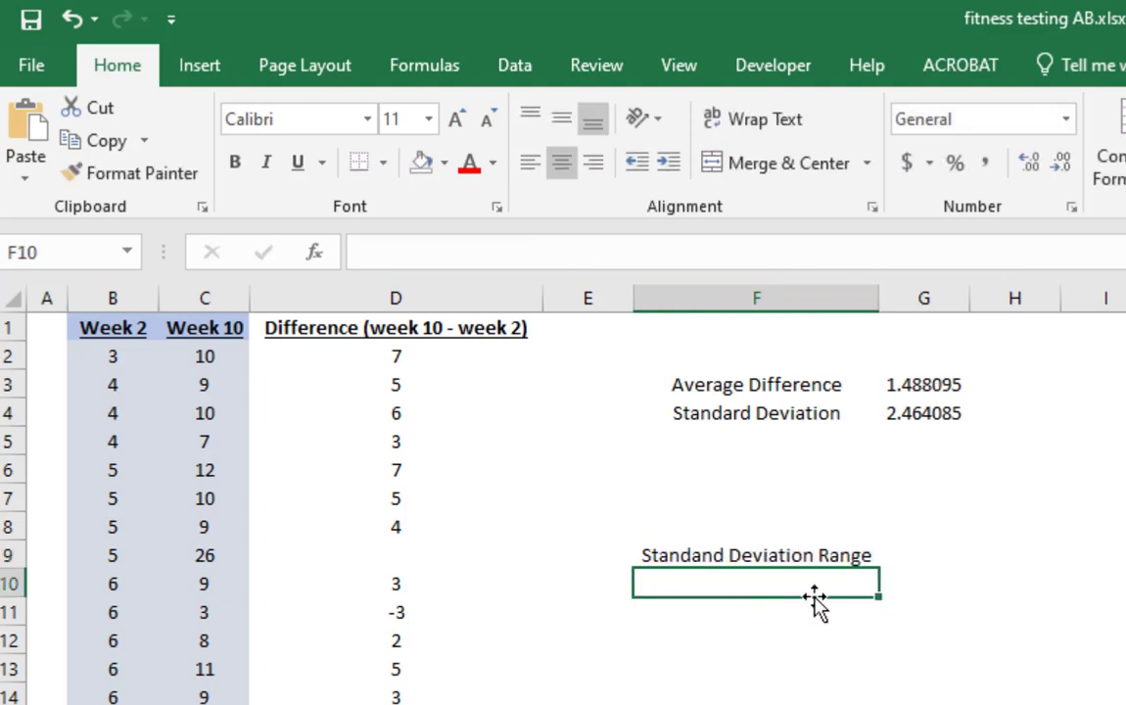
# Add the labels "Low" in F10 and "High" in F11 under the range heading.
pyautogui.write('Low')
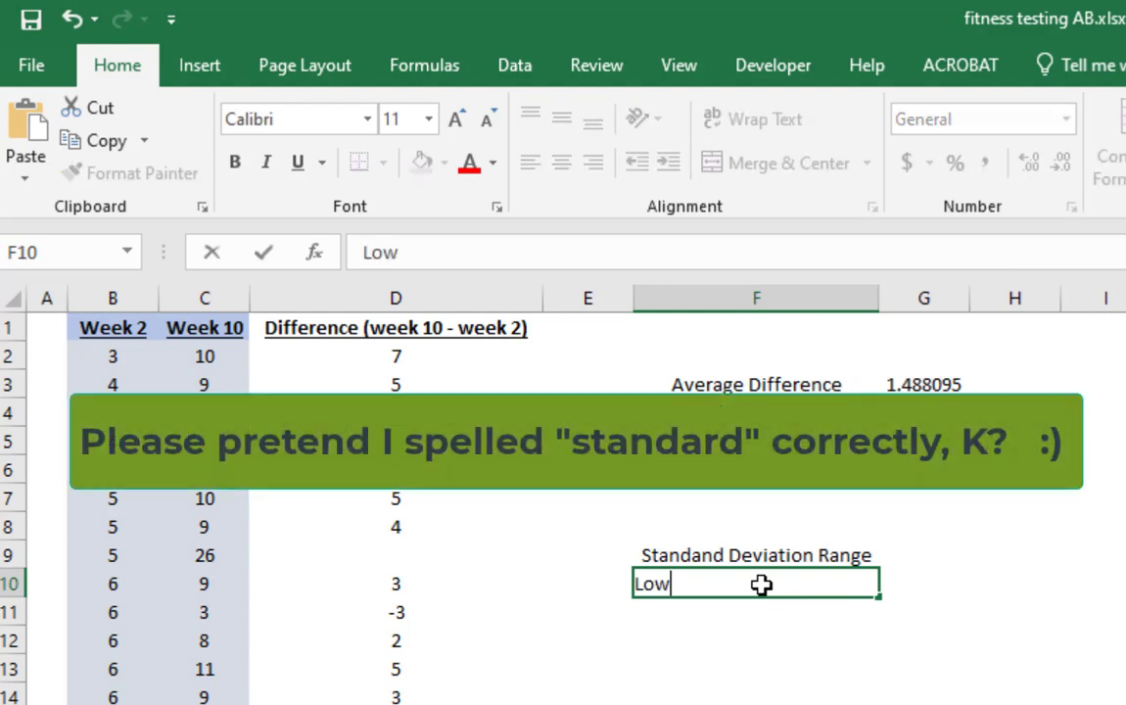
pyautogui.press('Return')
pyautogui.write('High')
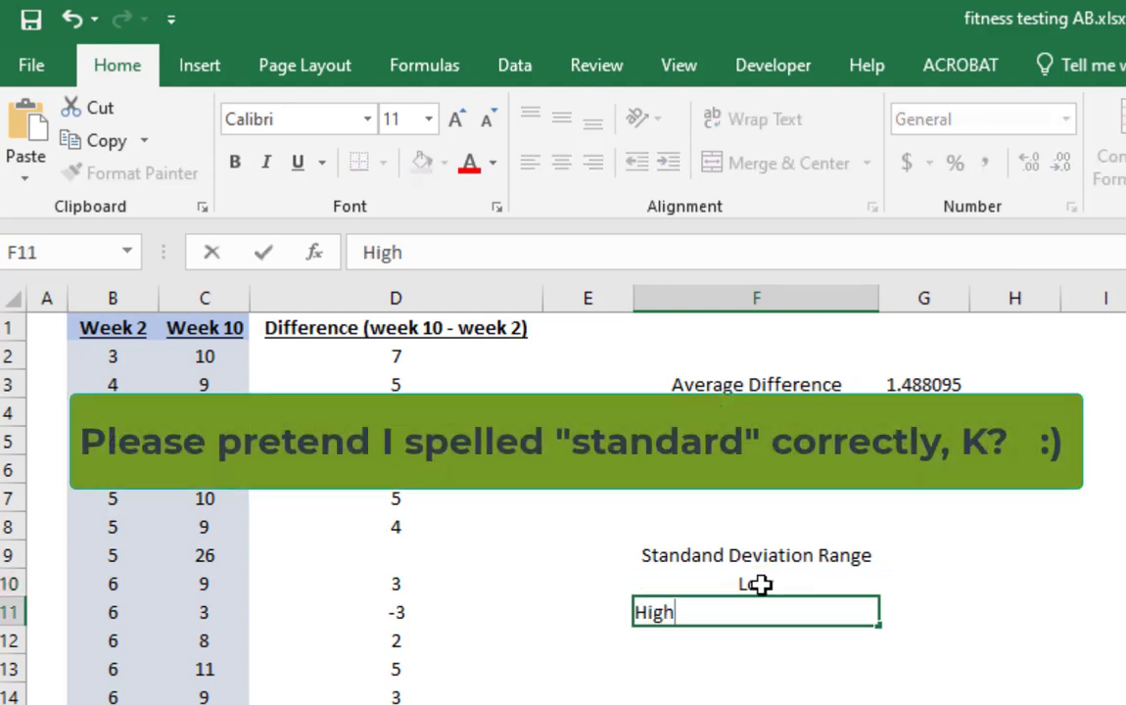
pyautogui.press('Return')
pyautogui.press('Up')
pyautogui.press('Right')
pyautogui.press('Up')
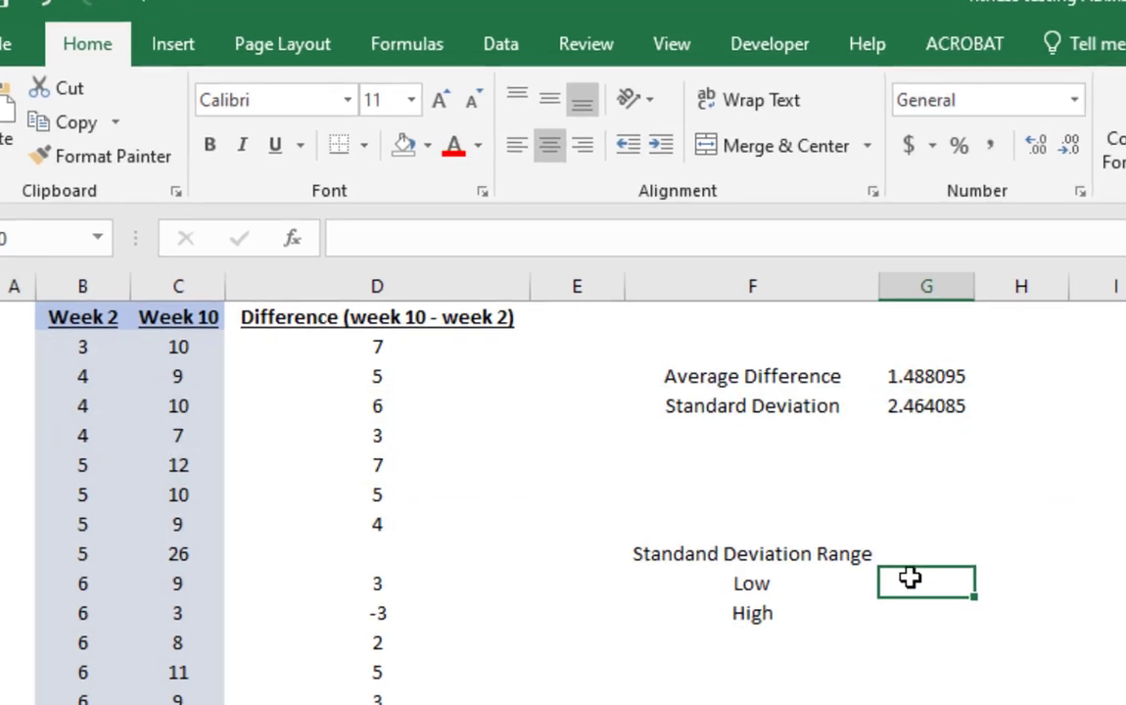
pyautogui.moveTo(911, 583); pyautogui.dragTo(910, 612)
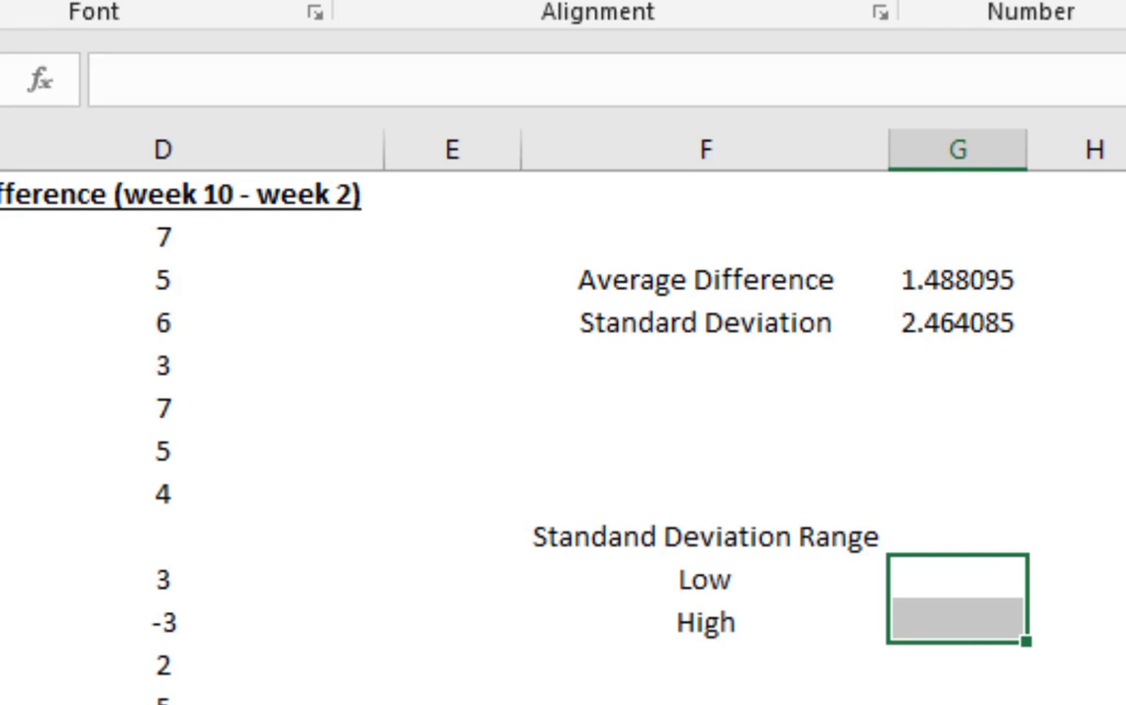
# Enter the label "How many Standard Deviaitons?" in F8 and fit column F's width to it.
pyautogui.click(696, 490)
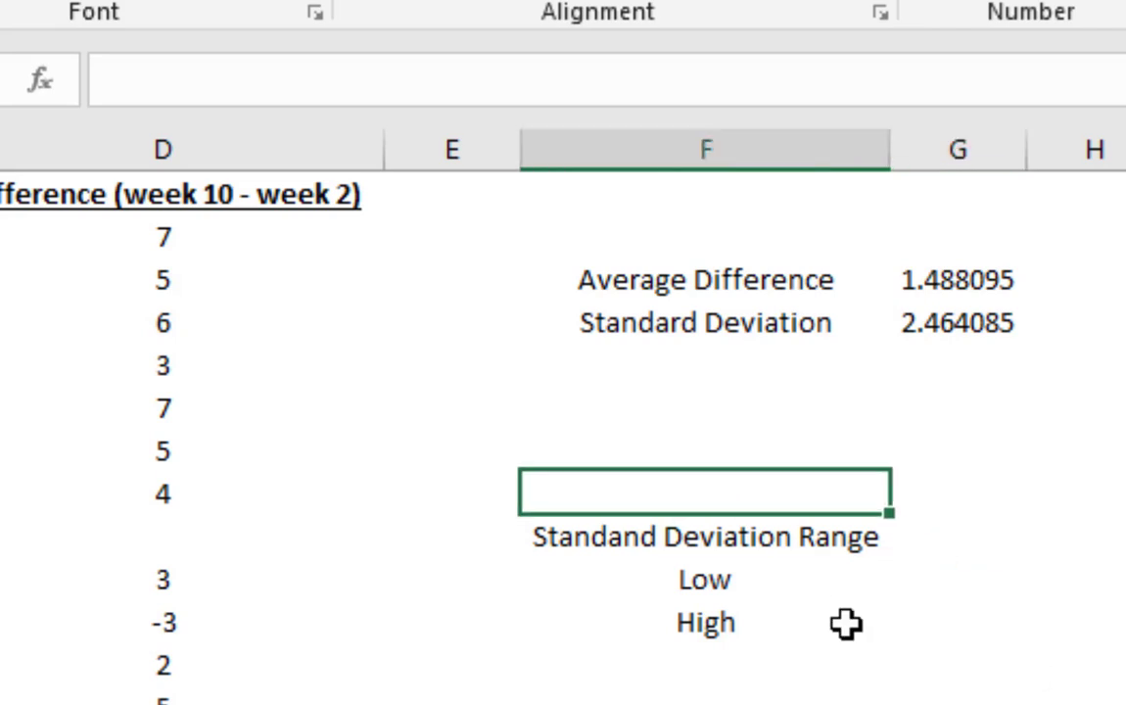
pyautogui.write('Ho9w')
pyautogui.press('BackSpace')
pyautogui.press('BackSpace')
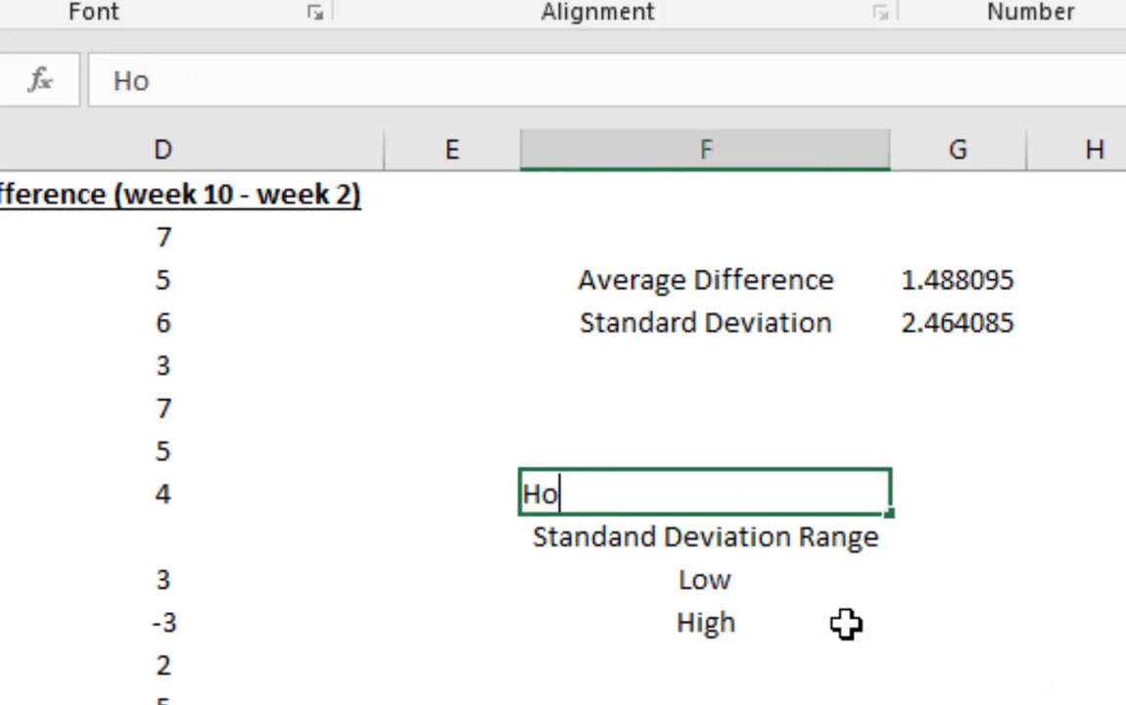
pyautogui.write('w many Stand')
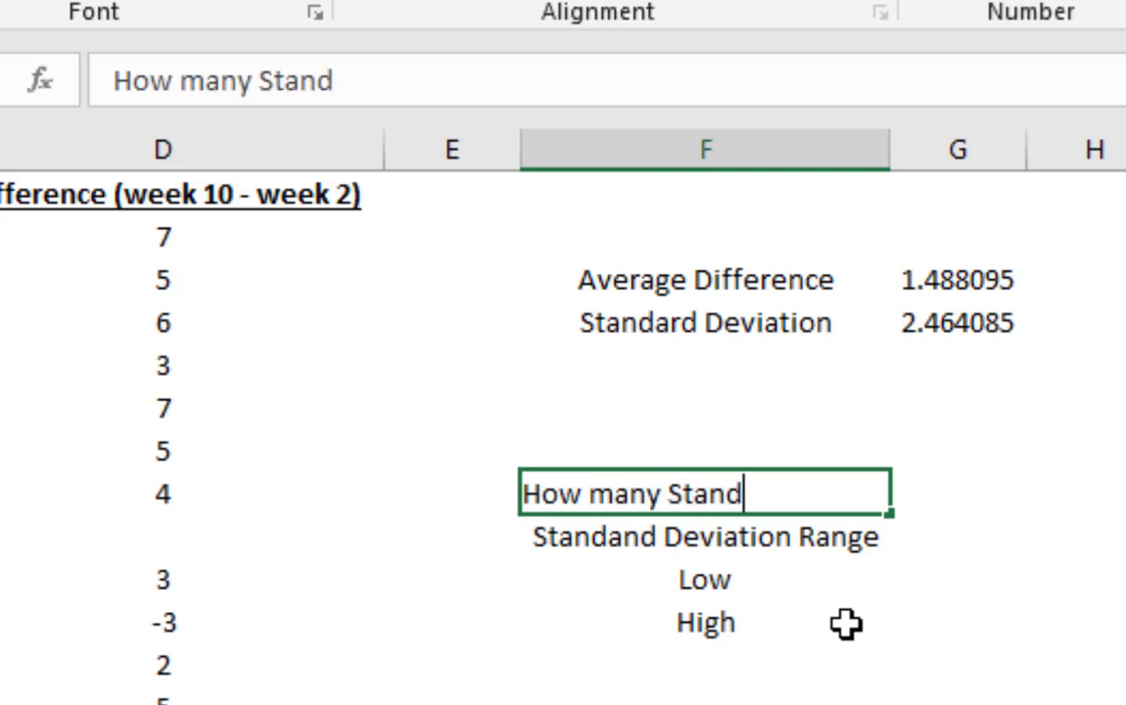
pyautogui.write('ard Devi')
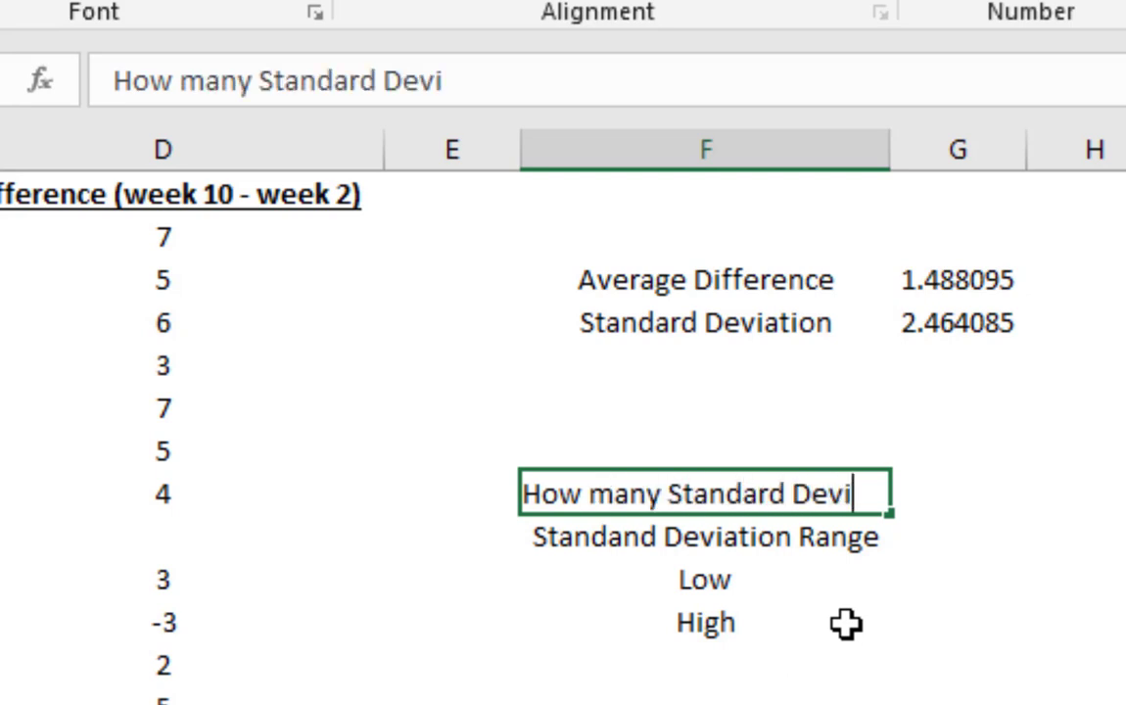
pyautogui.write('aitons?')
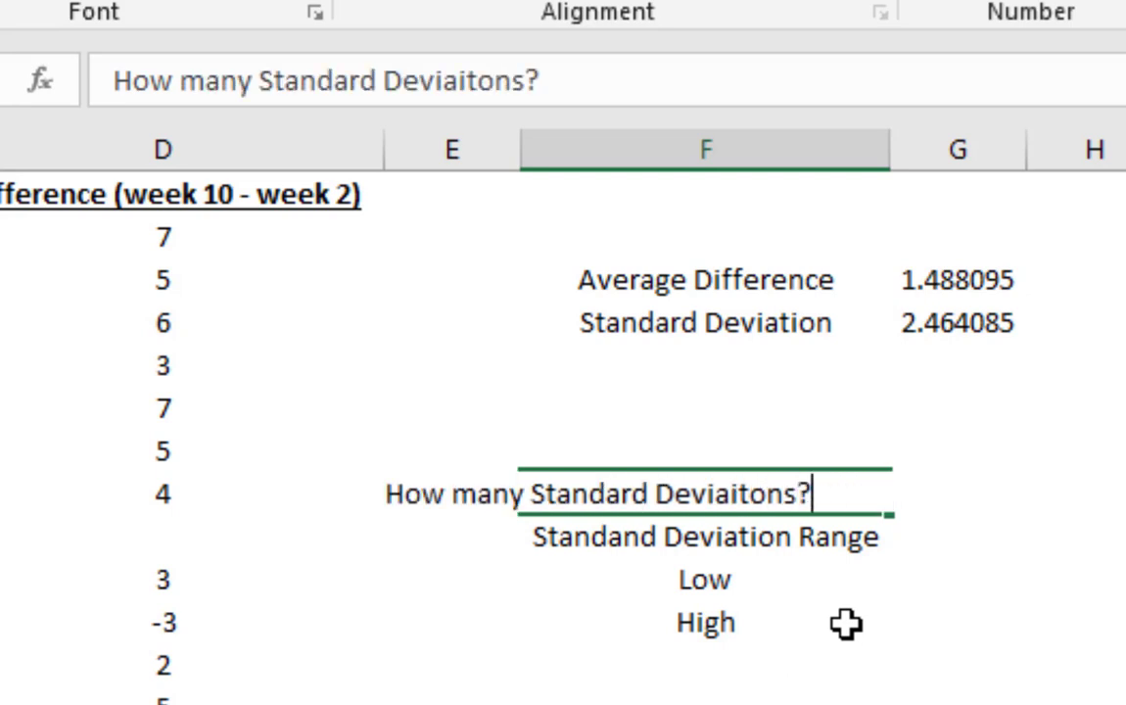
pyautogui.press('Tab')
pyautogui.doubleClick(888, 149)
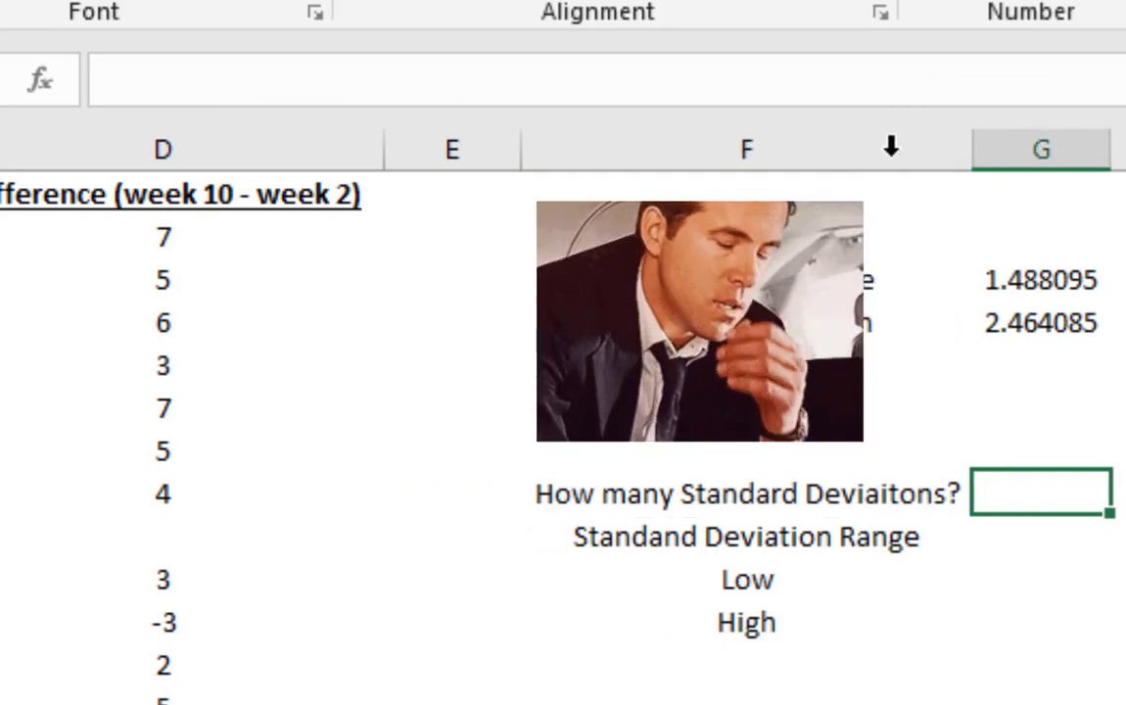
# Set the number of standard deviations in G8 to 1.
pyautogui.write('1')
pyautogui.click(1064, 531)
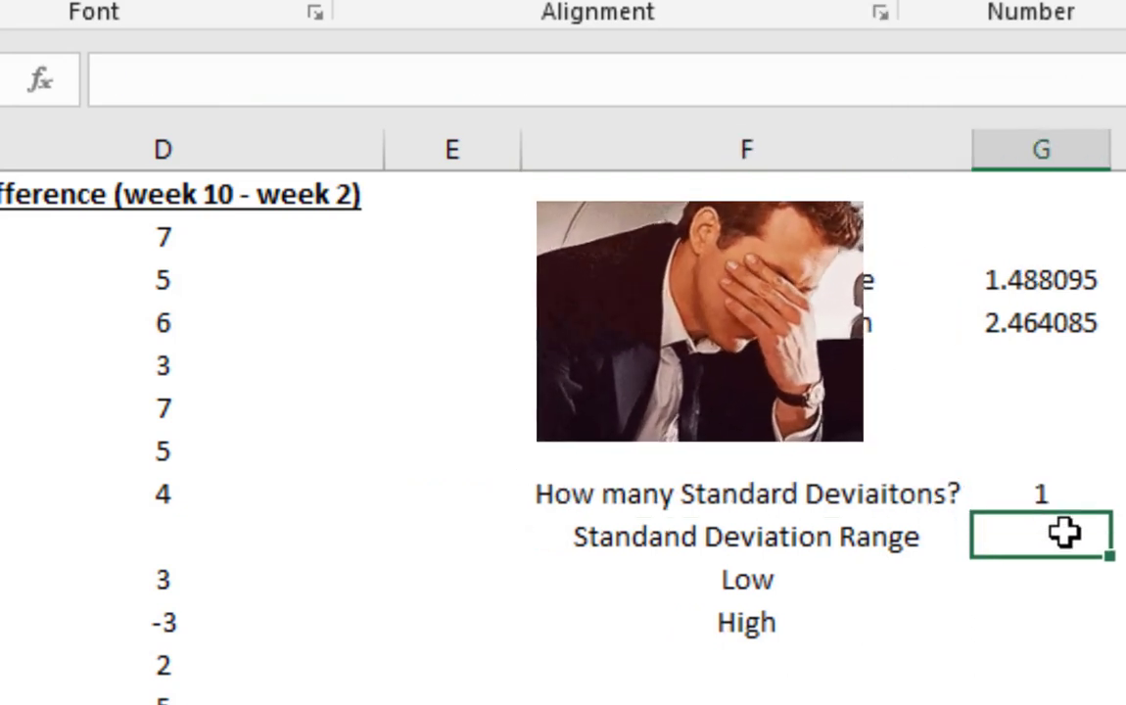
pyautogui.click(1079, 495)
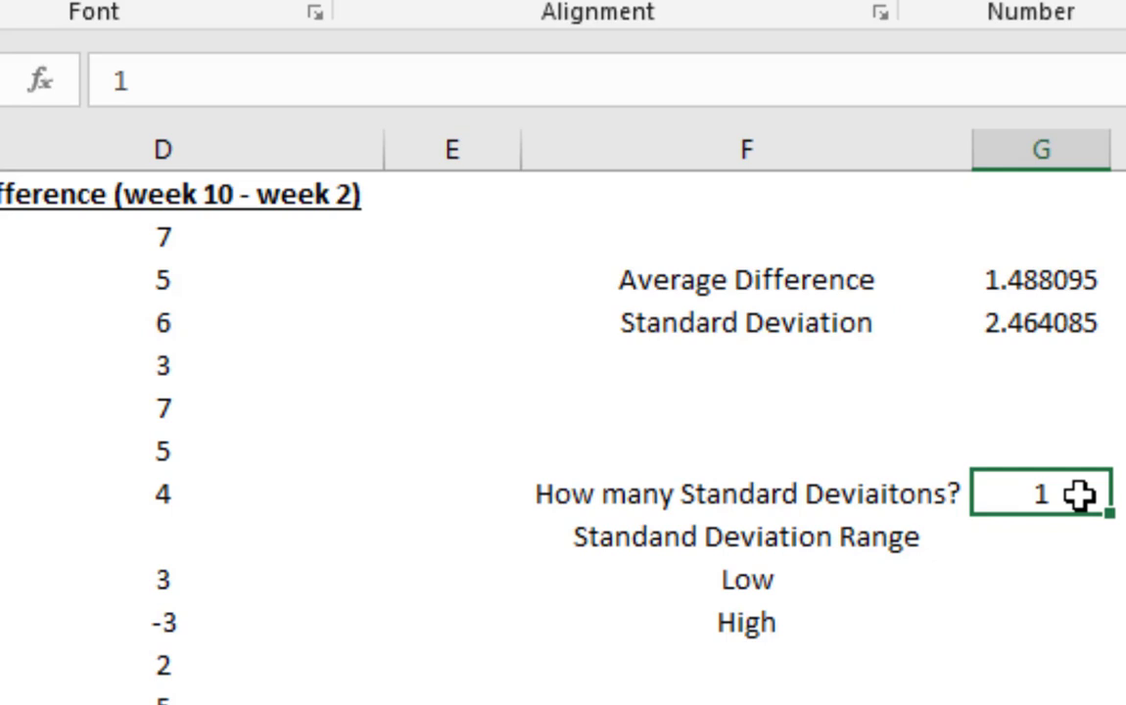
# Calculate the Low limit in G10 with =G3-G8*G4, the average minus the chosen number of standard deviations.
pyautogui.click(1027, 588)
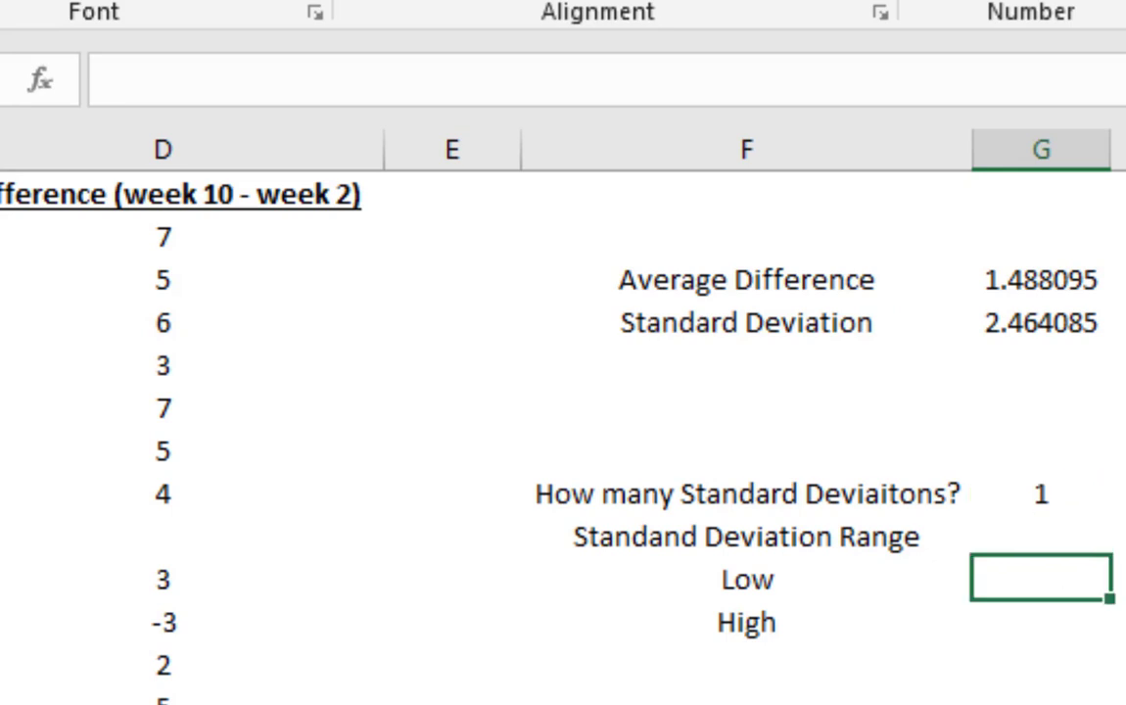
pyautogui.write('=')
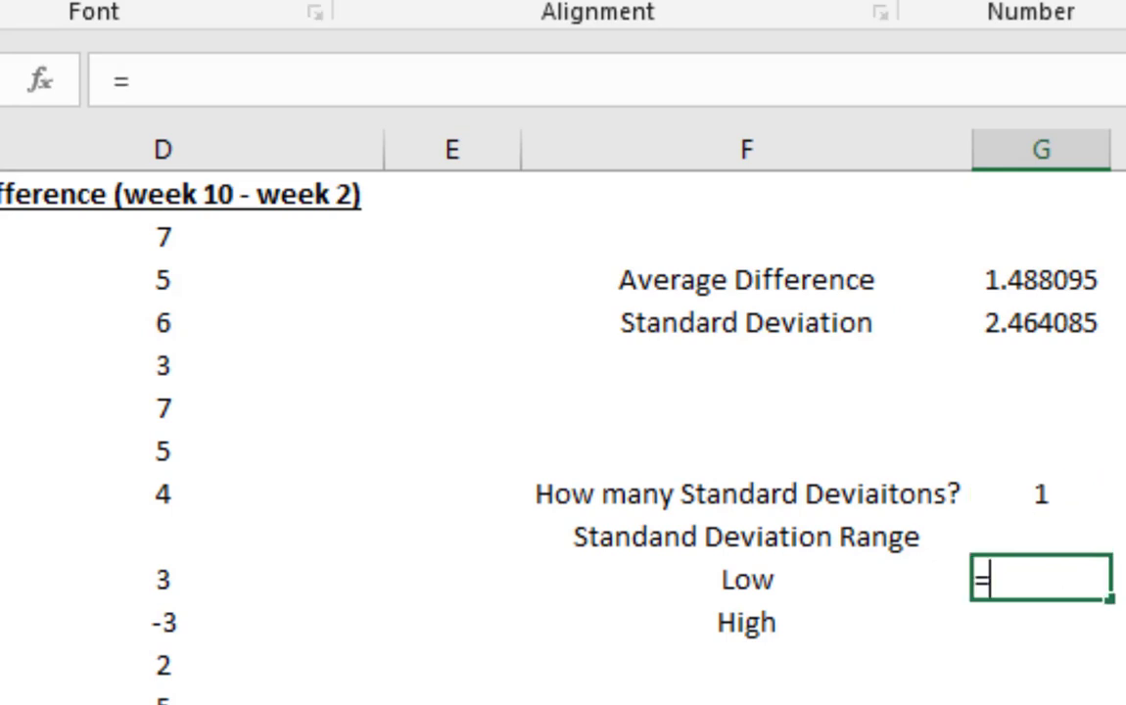
pyautogui.click(1038, 271)
pyautogui.write('-')
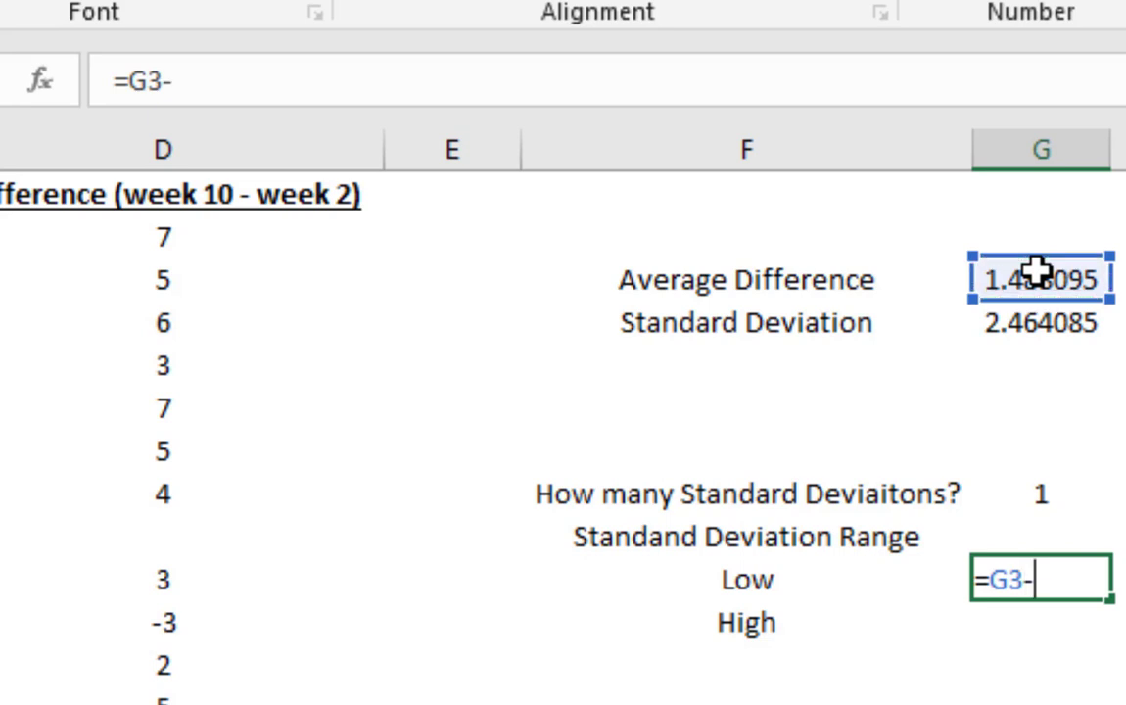
pyautogui.click(1055, 499)
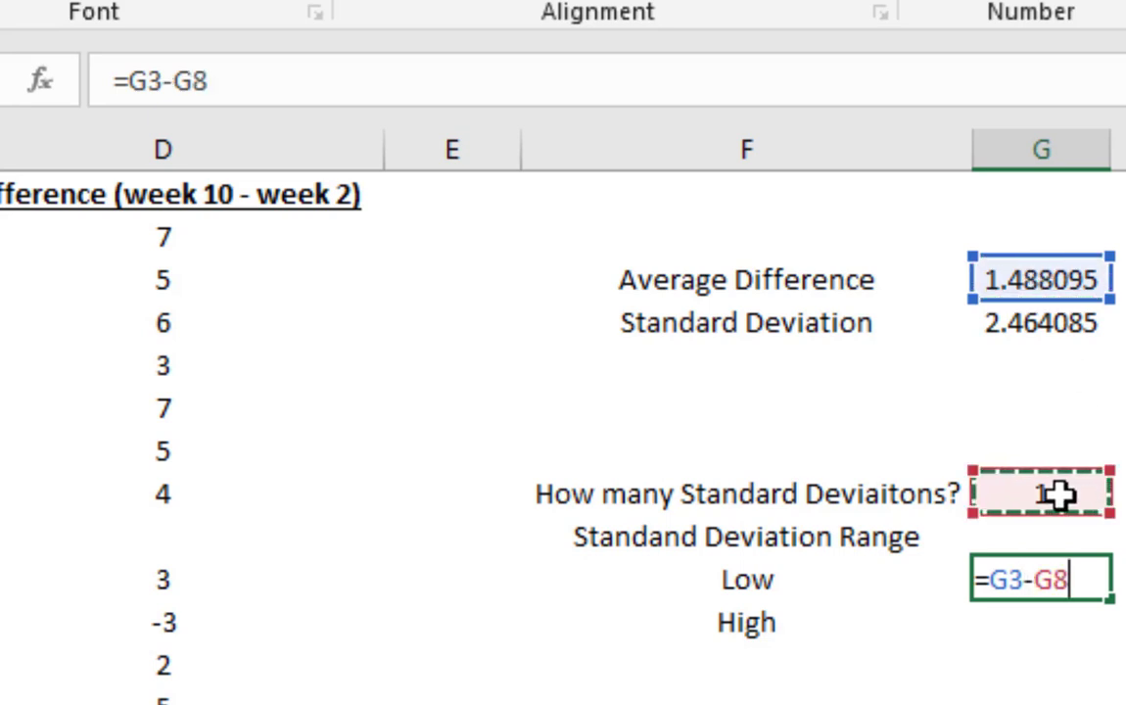
pyautogui.write('*')
pyautogui.click(1005, 319)
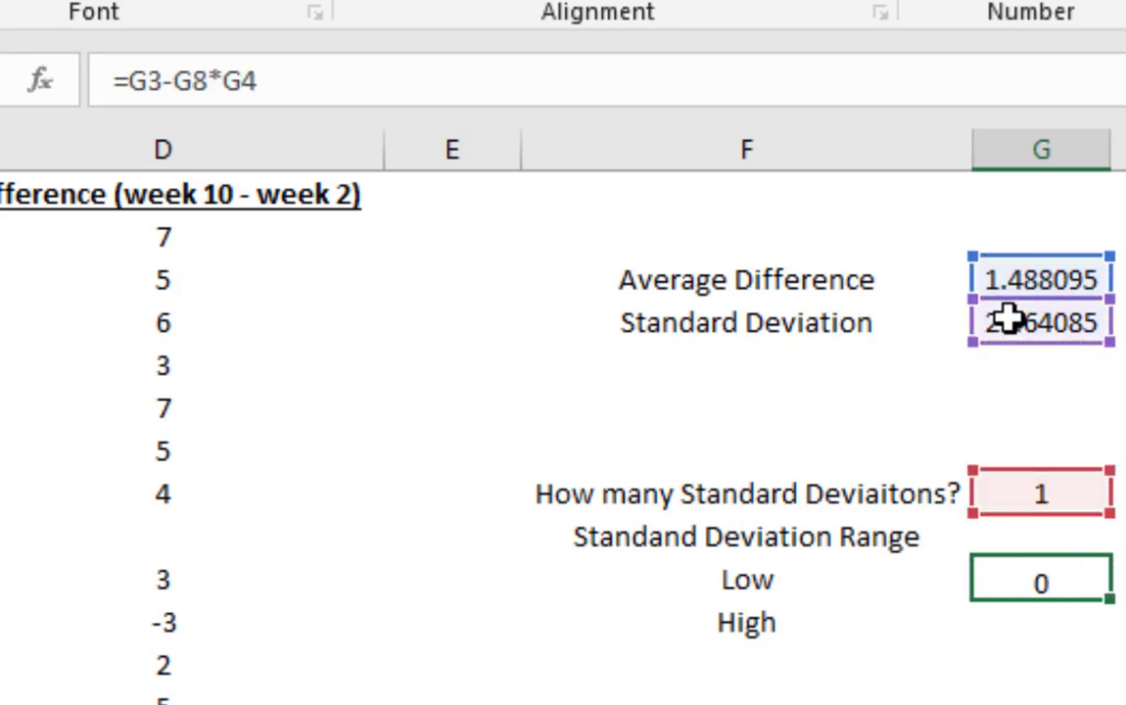
pyautogui.press('Return')
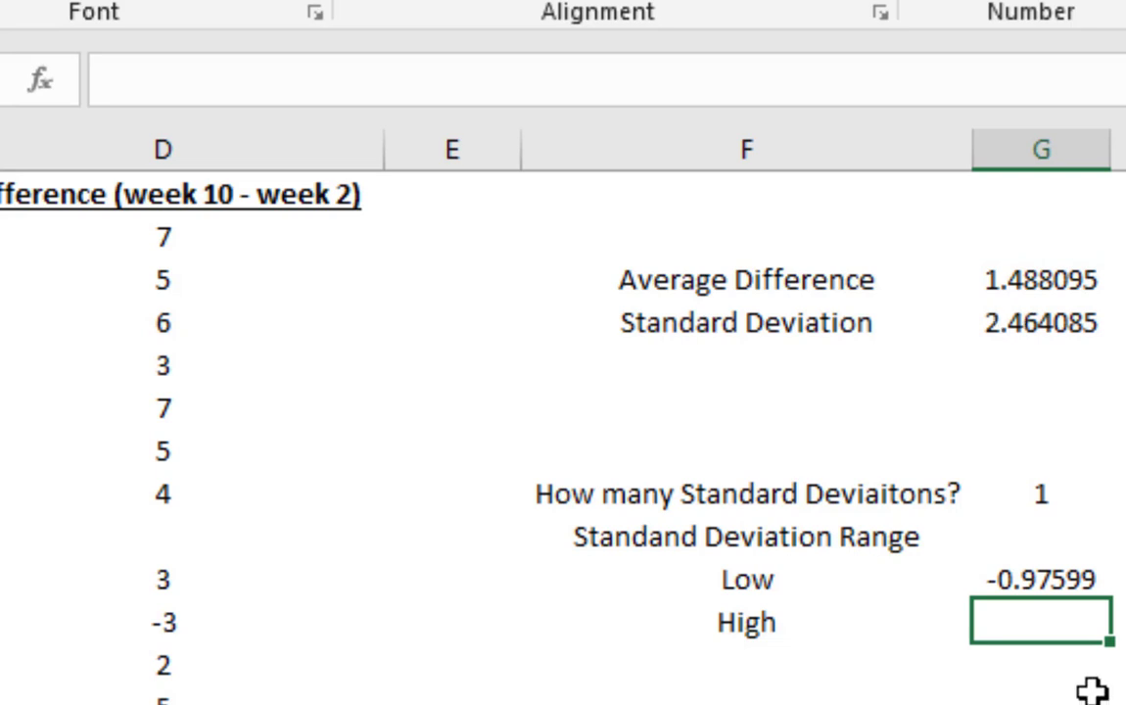
# Calculate the High limit in G11 with =G3+G8*G4, the average plus the chosen number of standard deviations.
pyautogui.write('=')
pyautogui.click(1018, 279)
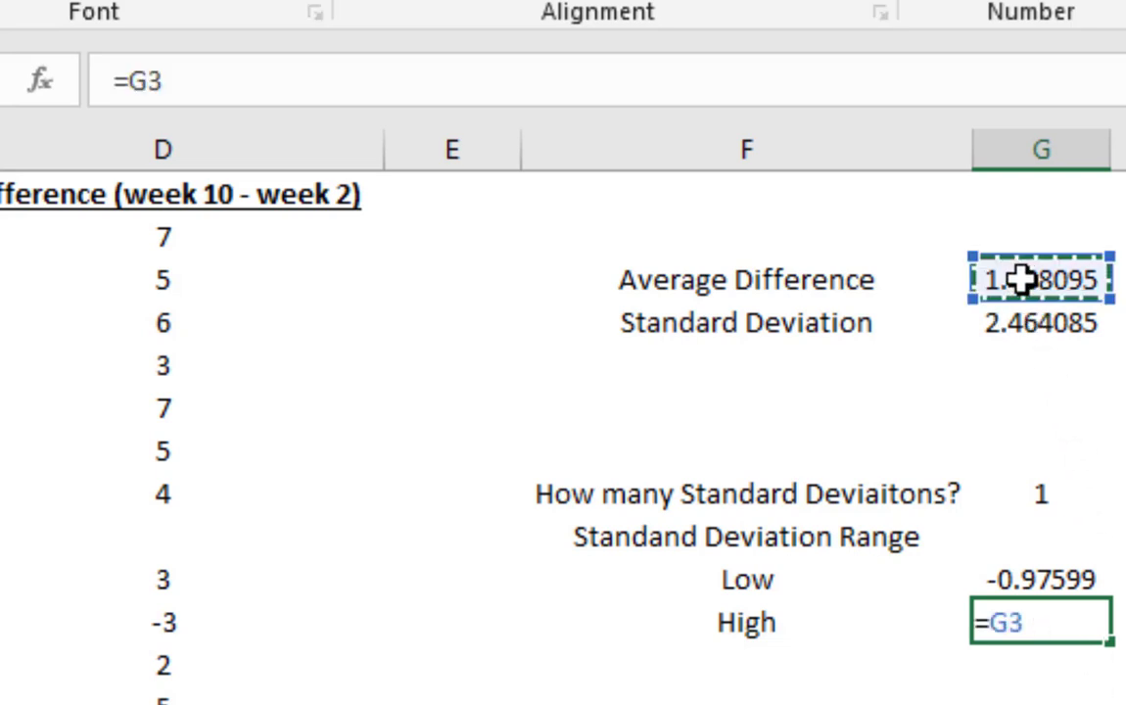
pyautogui.write('+')
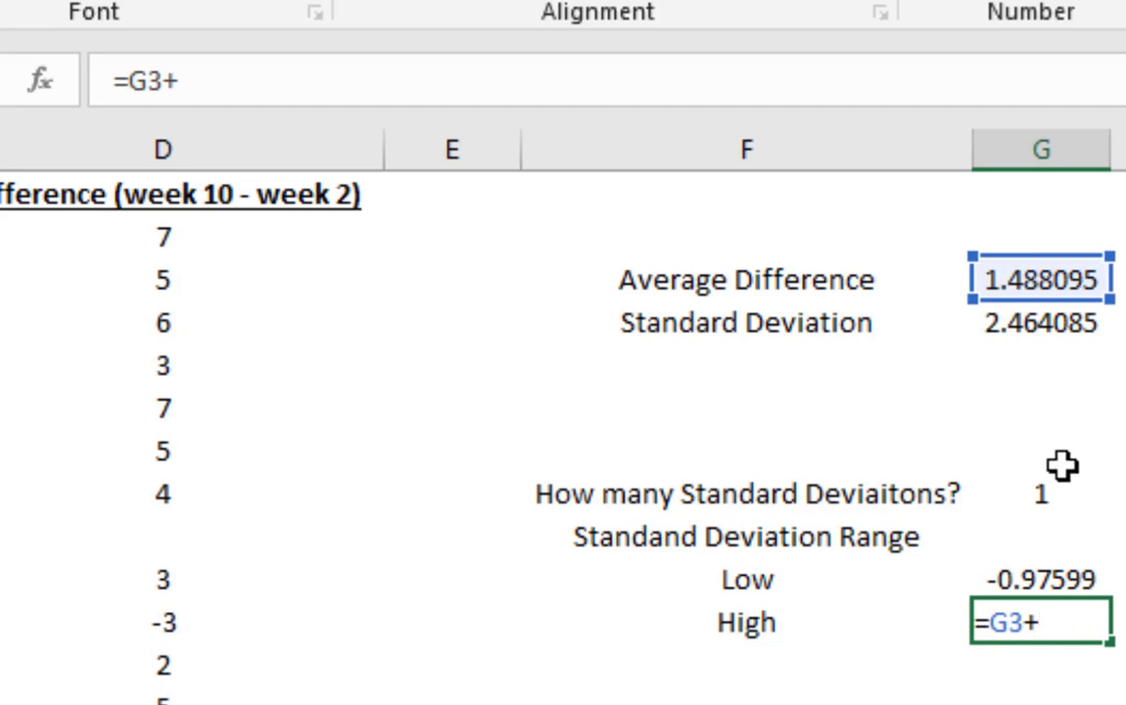
pyautogui.click(1055, 494)
pyautogui.write('*')
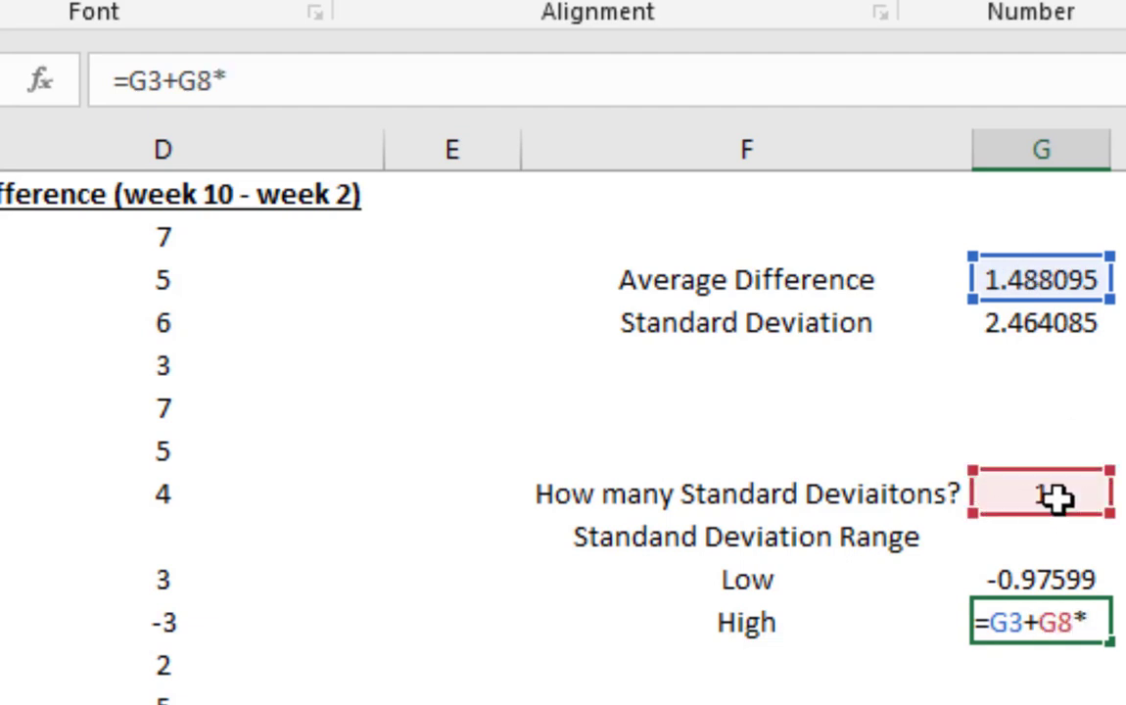
pyautogui.click(1050, 327)
pyautogui.press('Return')
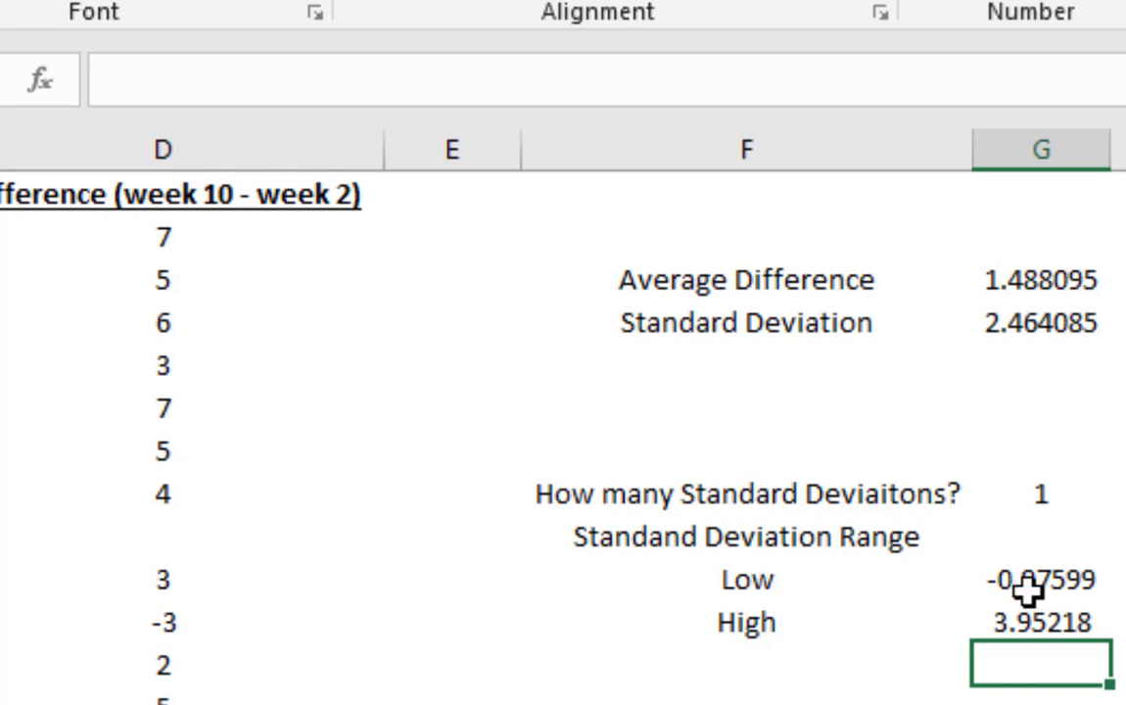
# Test the range with 2, 3 and 10 standard deviations in G8 and set it back to 1.
pyautogui.click(1041, 493)
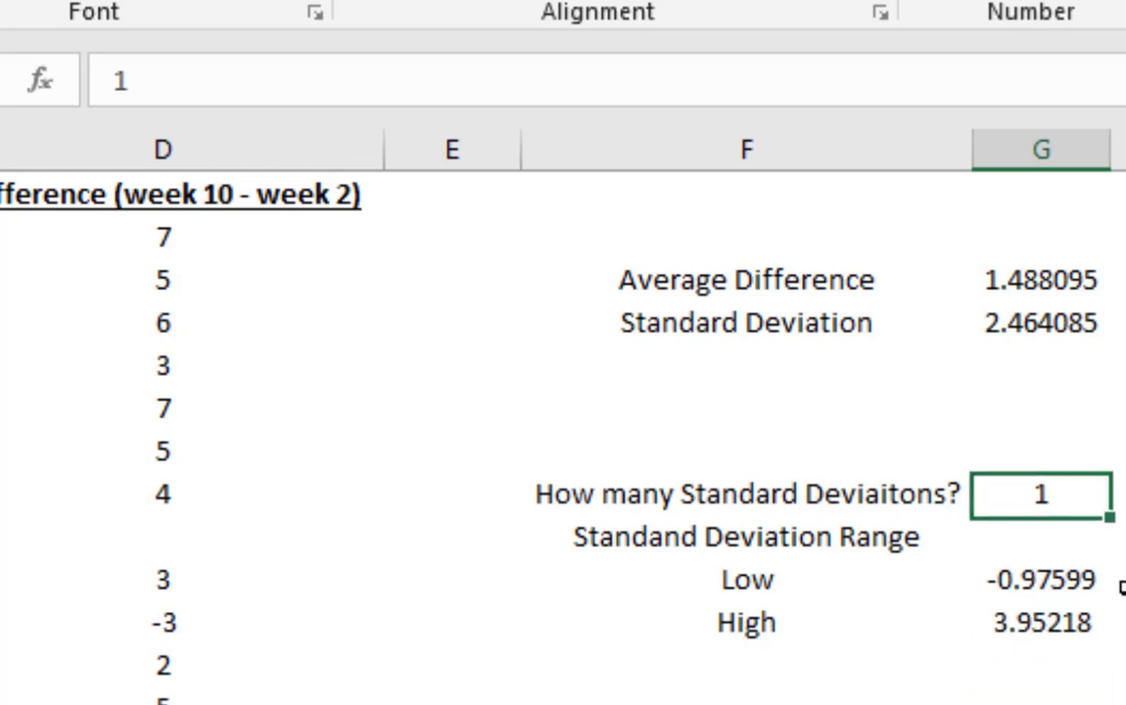
pyautogui.write('2')
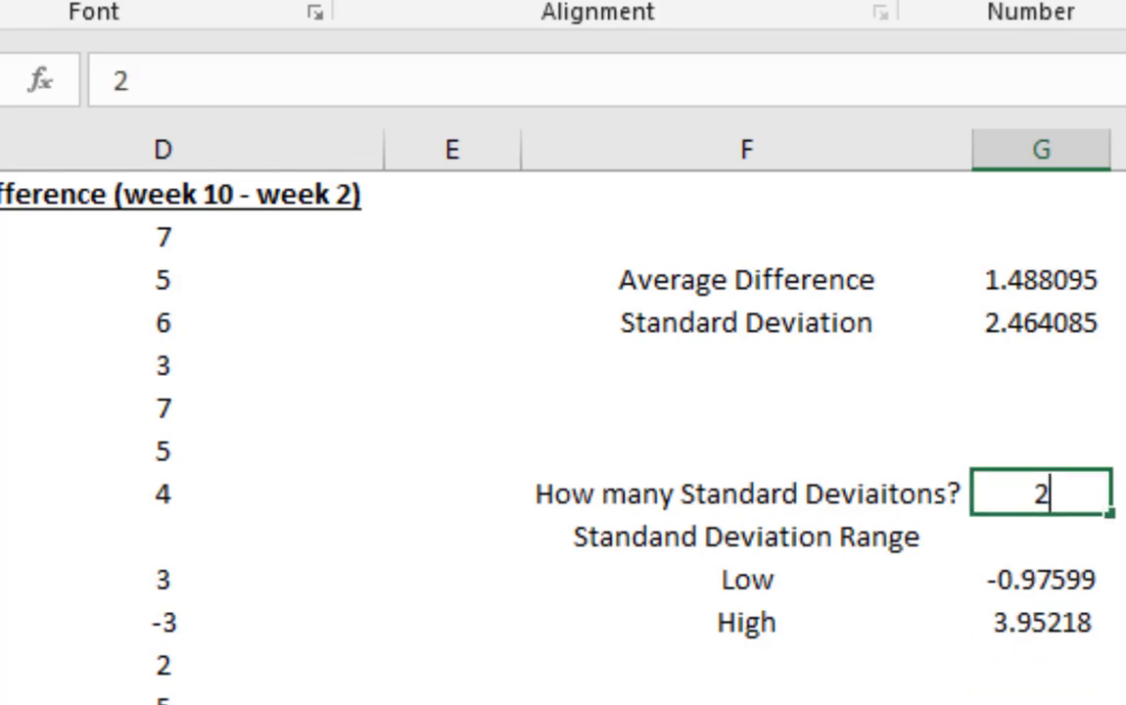
pyautogui.press('Return')
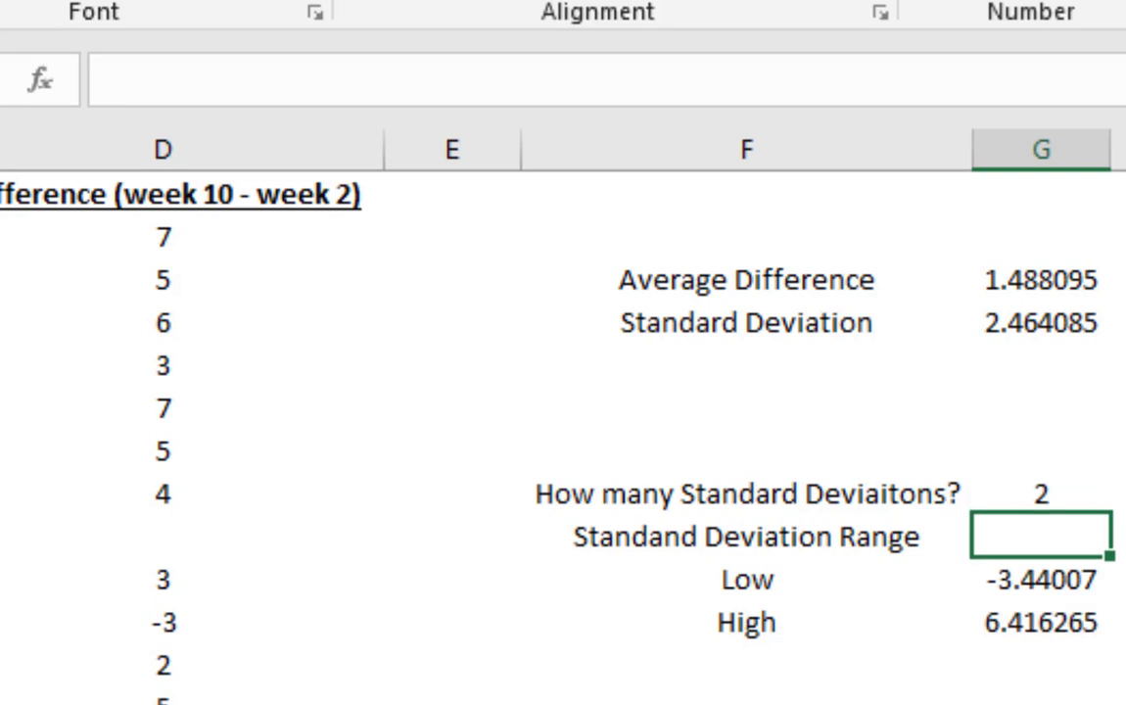
pyautogui.press('Up')
pyautogui.write('3')
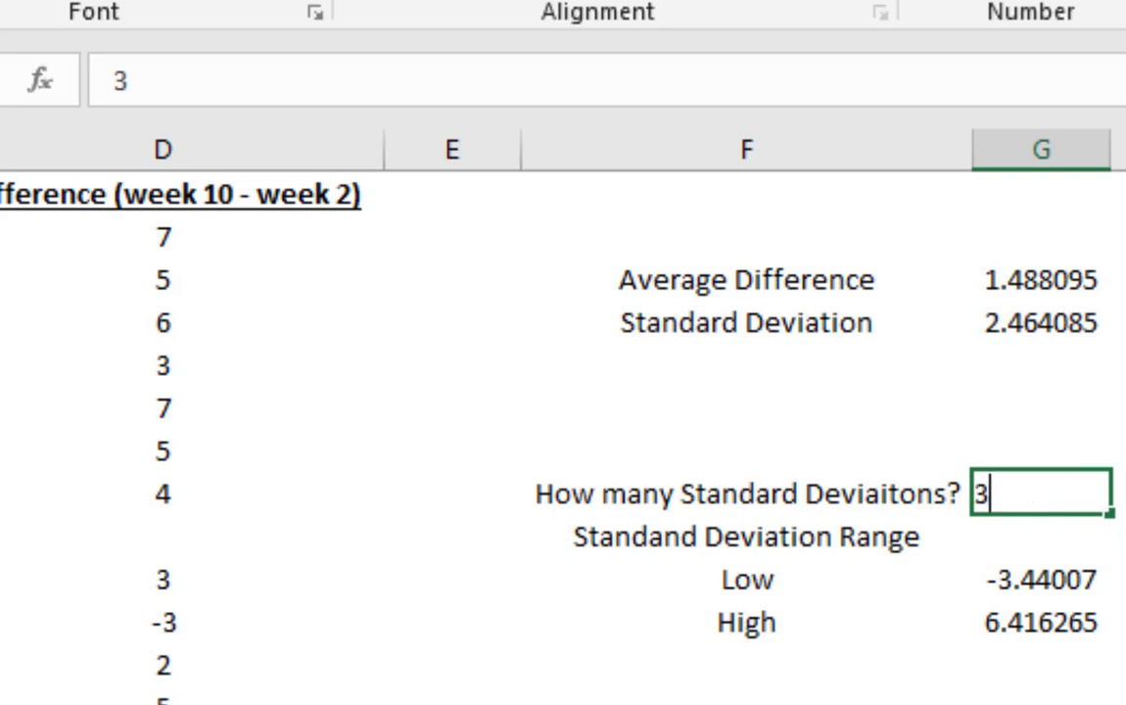
pyautogui.press('Return')
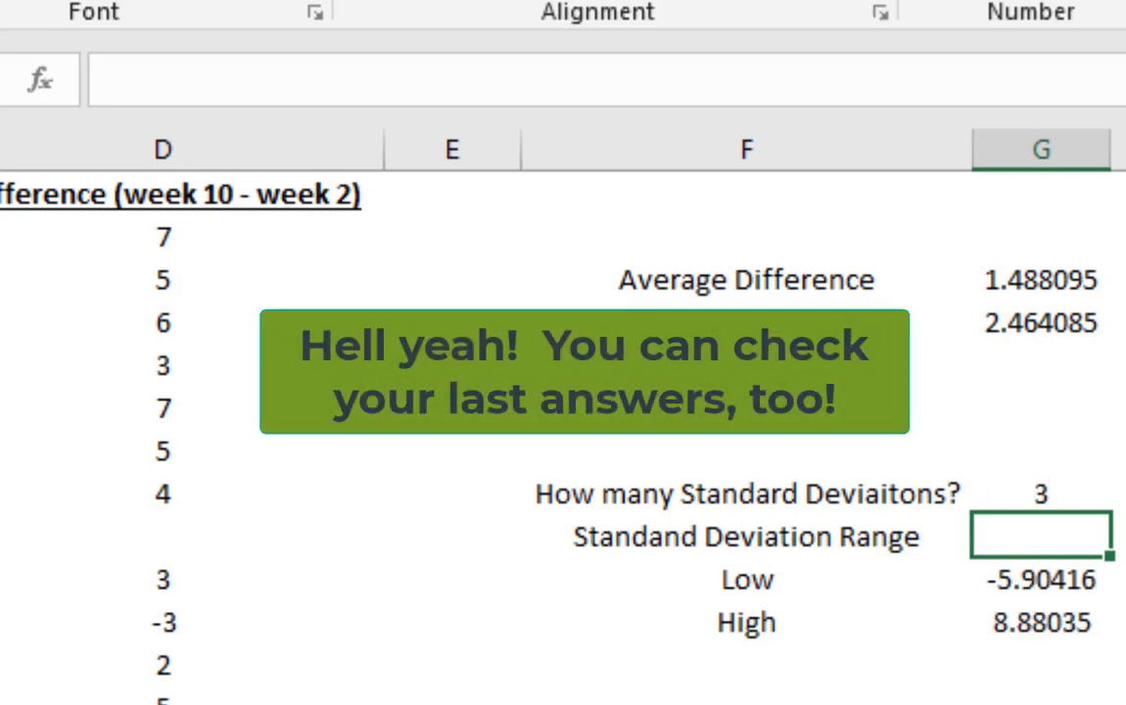
pyautogui.press('Up')
pyautogui.write('10')
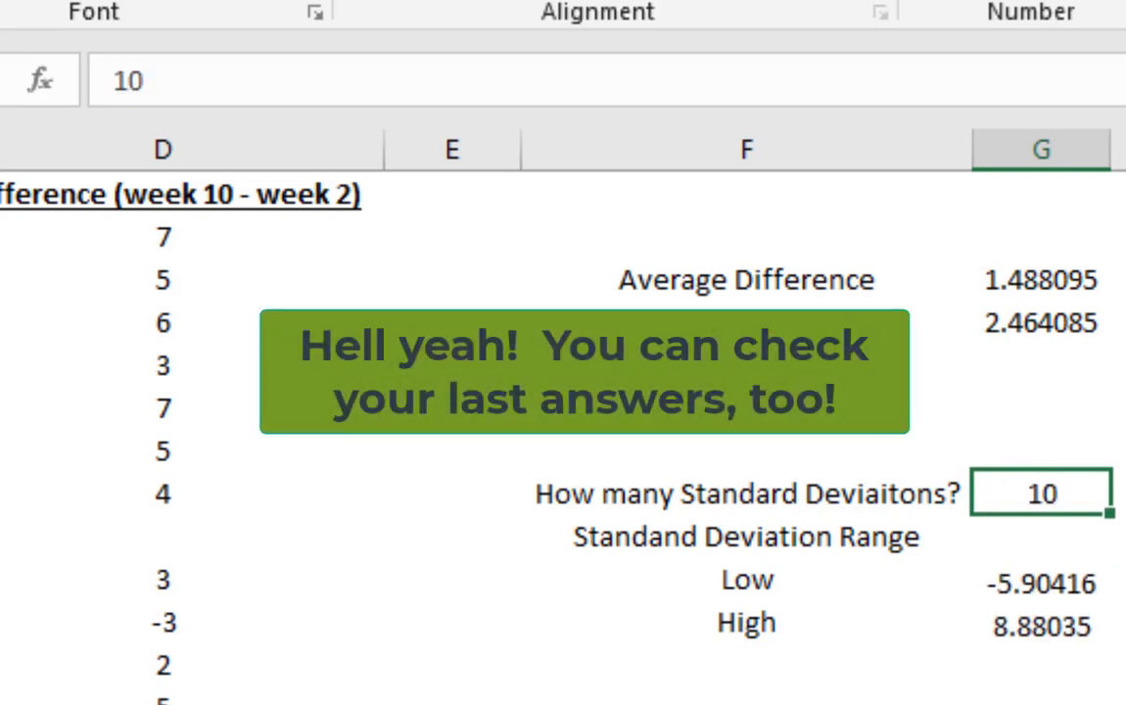
pyautogui.press('Return')
pyautogui.press('Up')
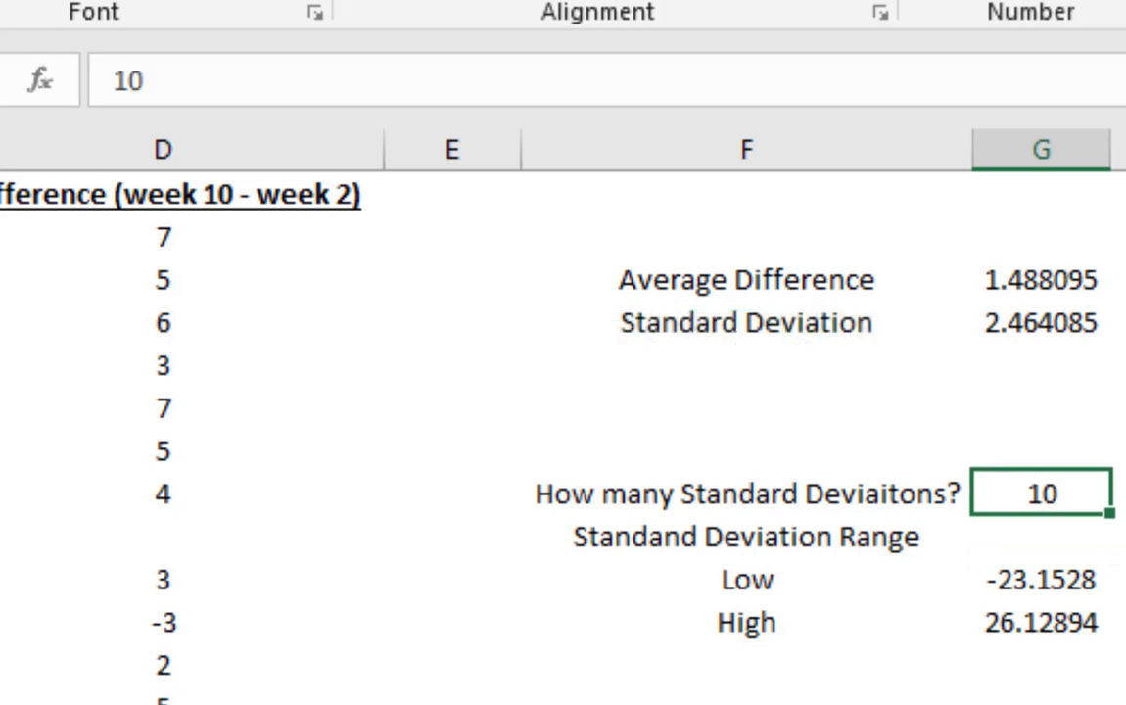
pyautogui.write('1')
pyautogui.press('Up')
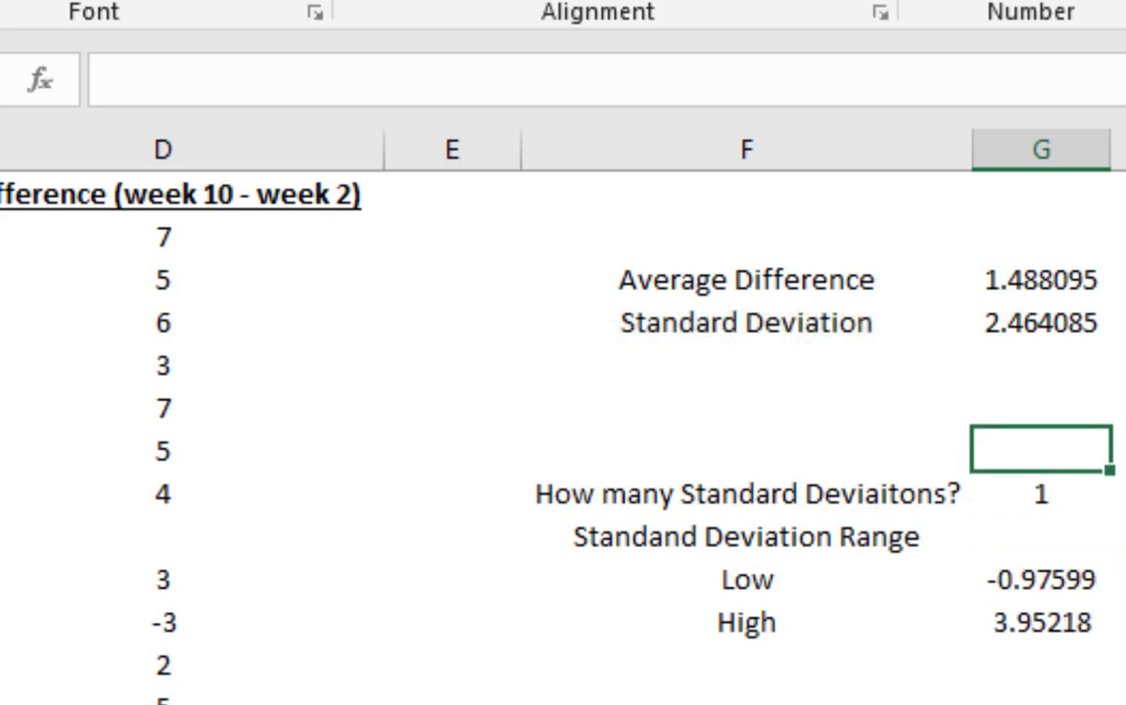
pyautogui.press('Down')
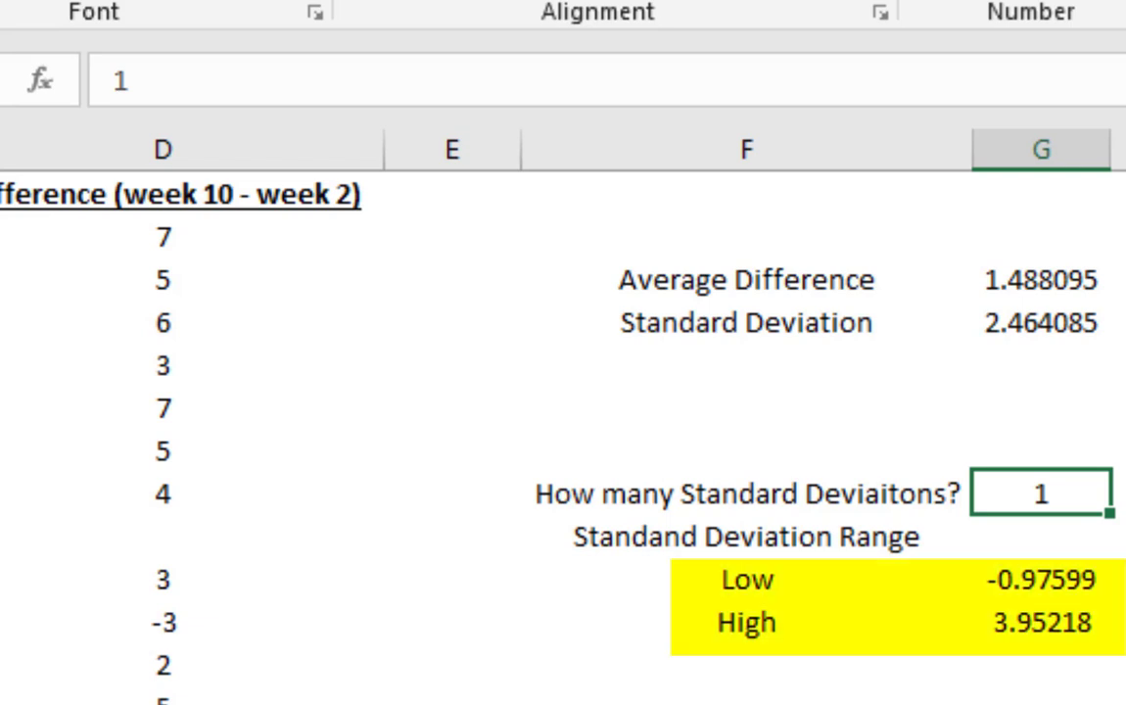
# Review the Low and High limits in G10 and G11 against the first differences in D2 to D5.
pyautogui.click(1076, 578)
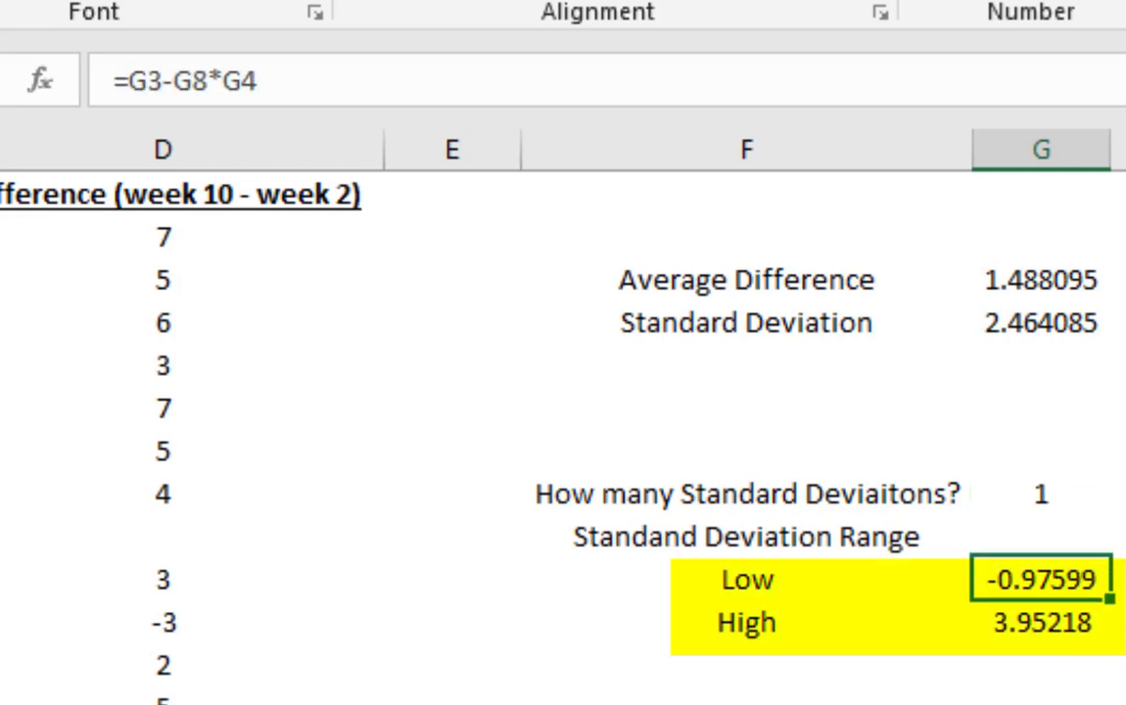
pyautogui.click(1067, 625)
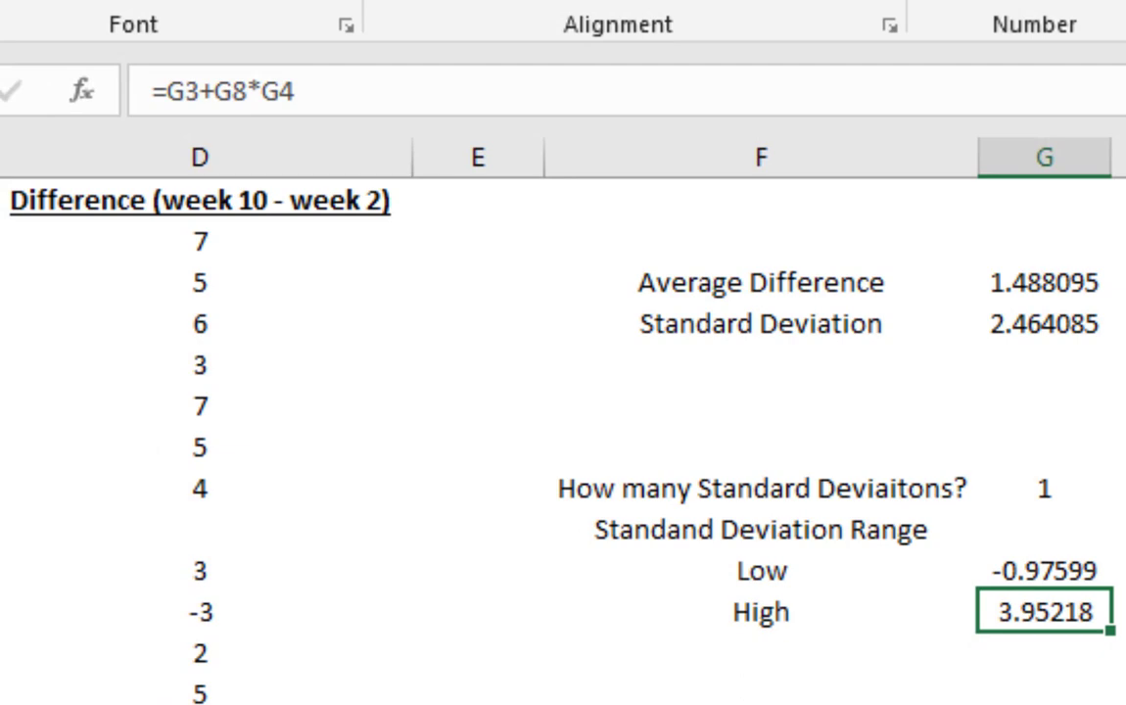
pyautogui.click(167, 239)
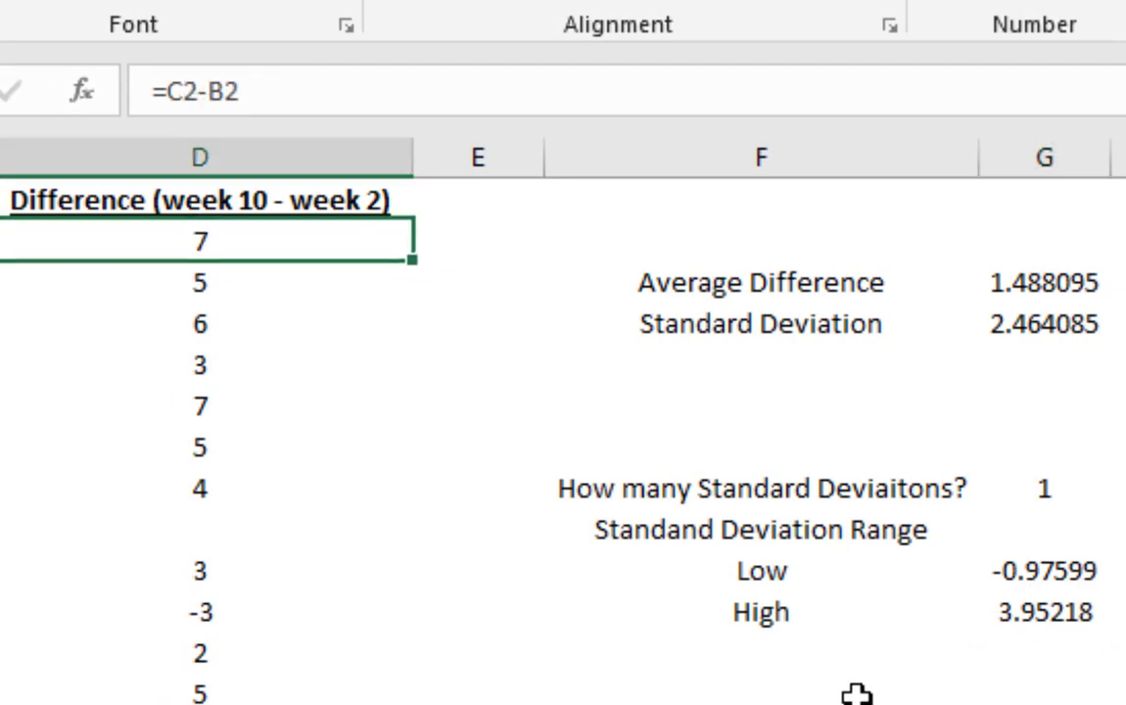
pyautogui.press('Down')
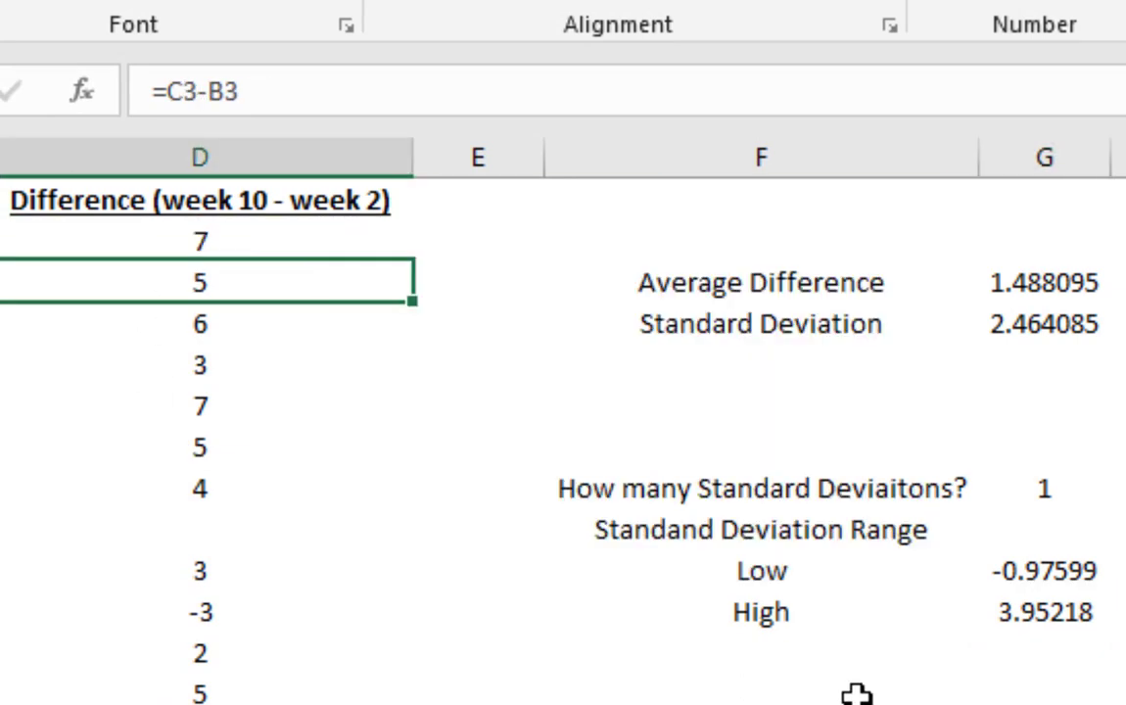
pyautogui.press('Down')
pyautogui.press('Down')
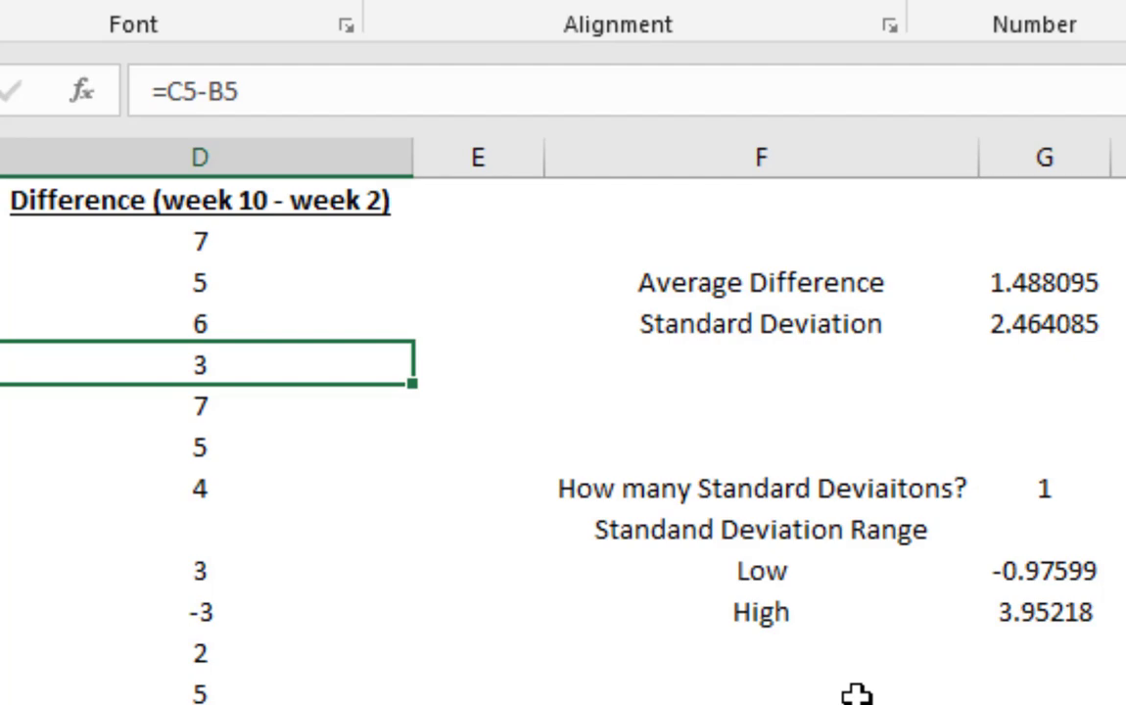
# Insert a new blank column E directly after the week 10 minus week 2 difference column.
pyautogui.click(465, 161)
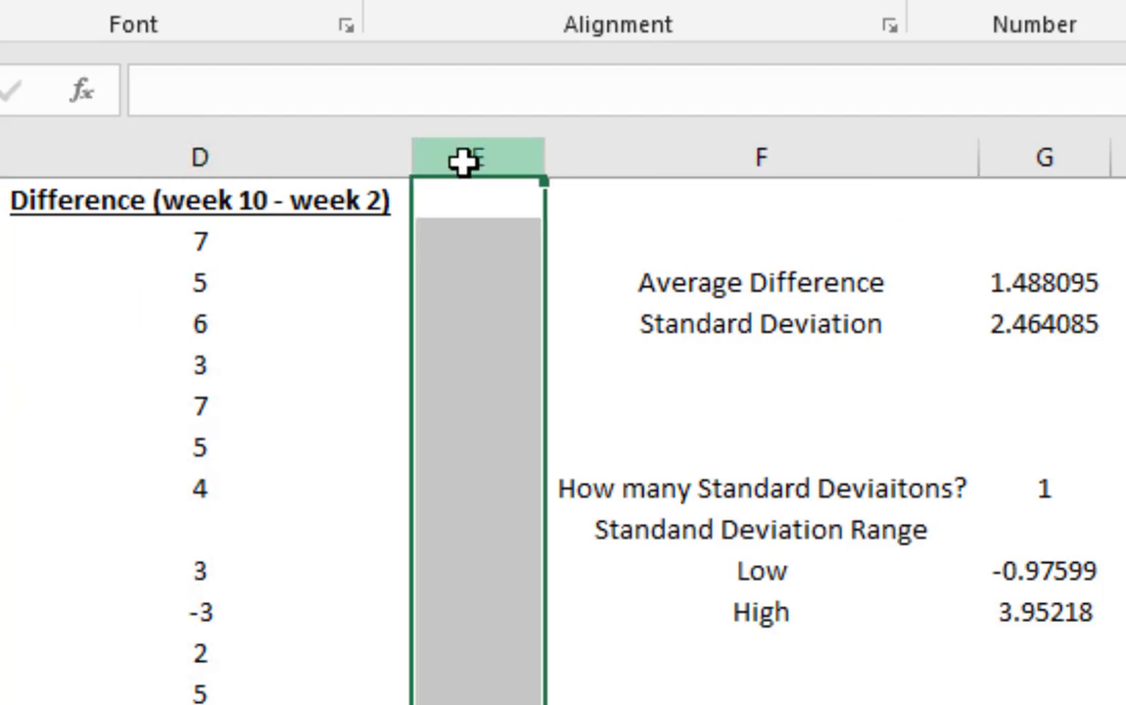
pyautogui.rightClick(468, 166)
pyautogui.click(523, 460)
pyautogui.click(583, 473)
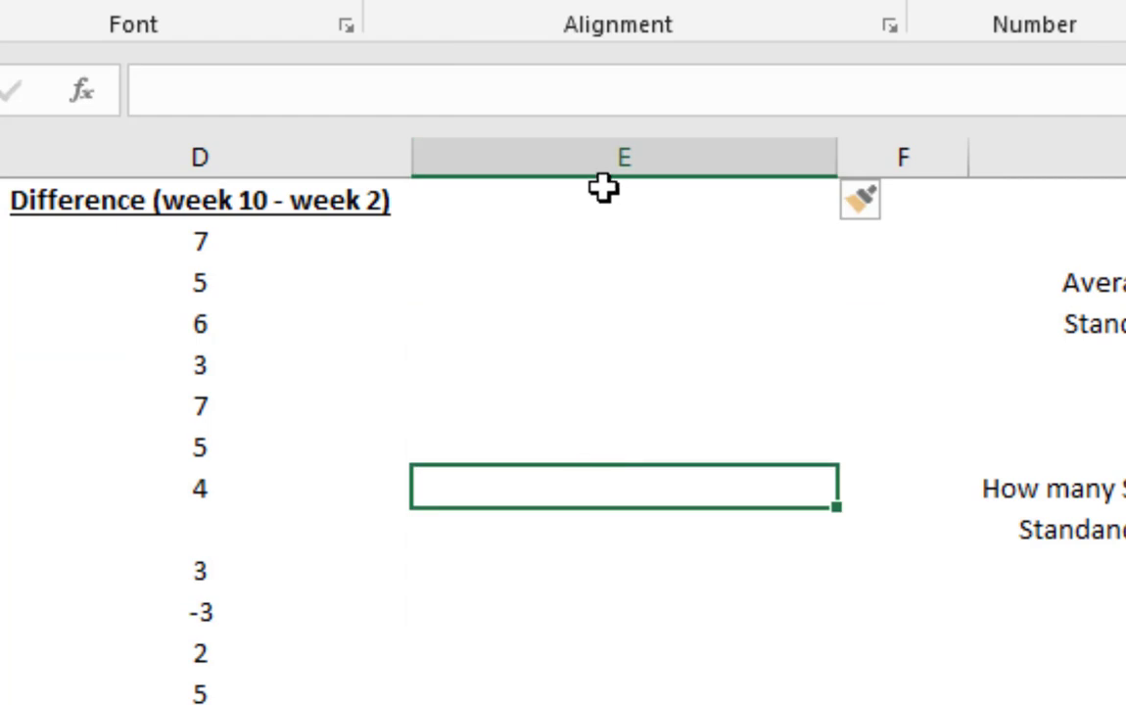
# Enter the heading "within STDEV?" in E1 and fit column E's width to it.
pyautogui.click(599, 195)
pyautogui.write('wi')
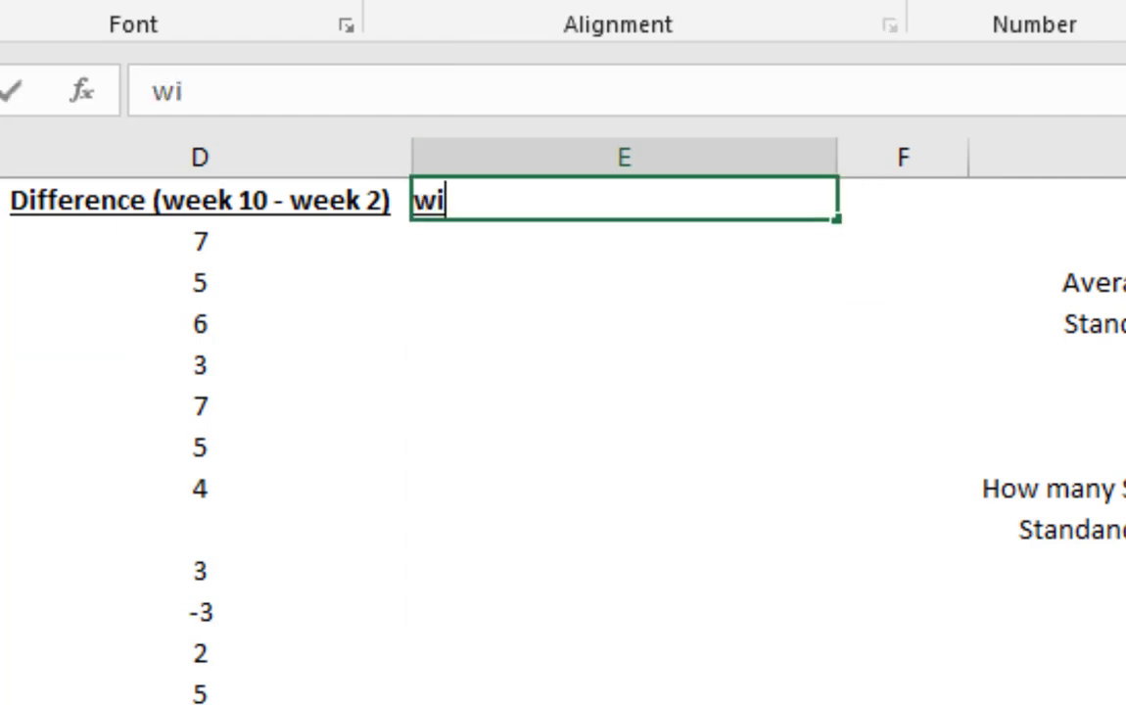
pyautogui.write('thin ')
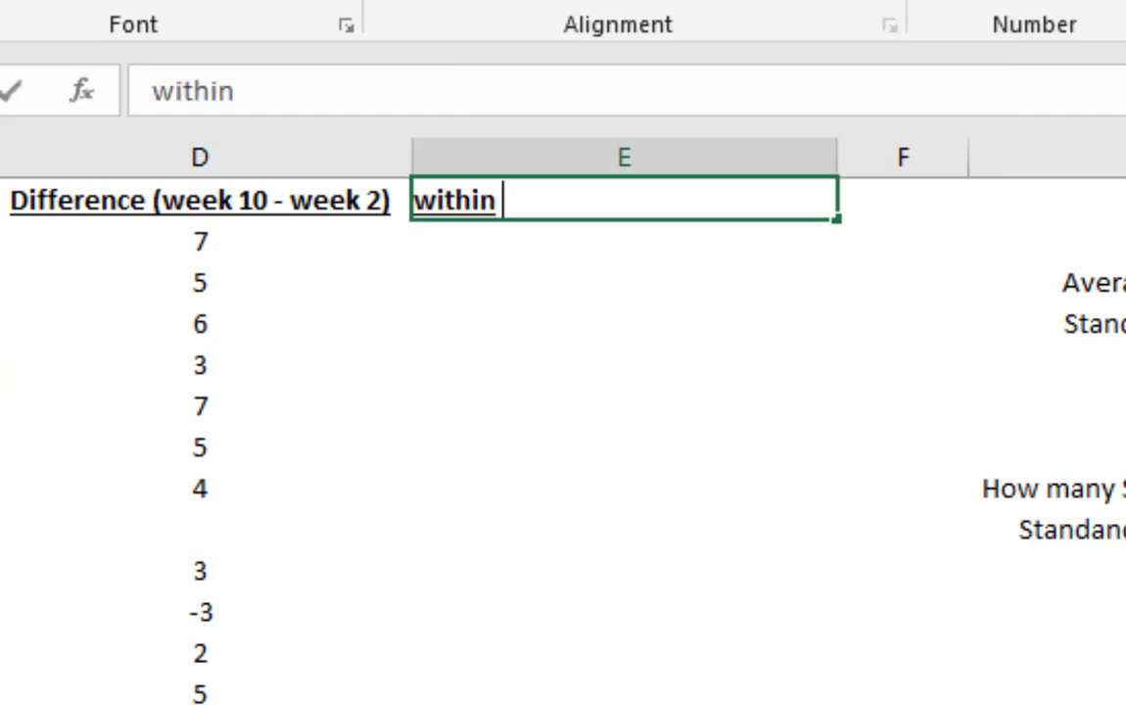
pyautogui.write('STDEV?')
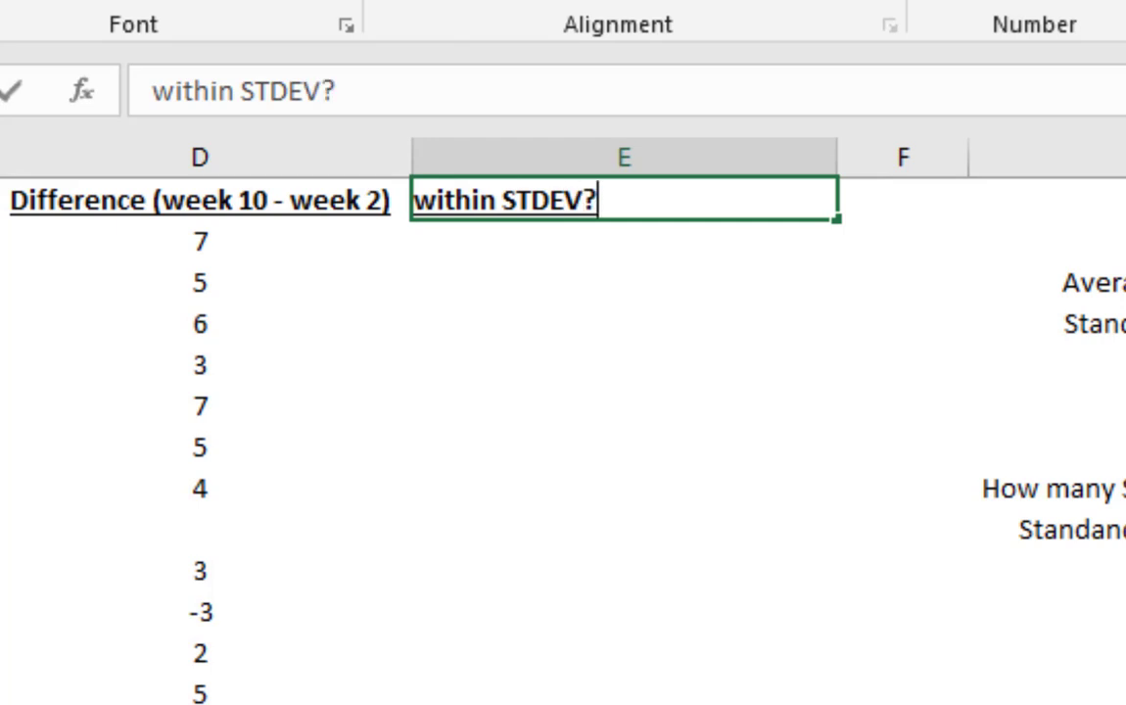
pyautogui.press('Return')
pyautogui.doubleClick(822, 173)
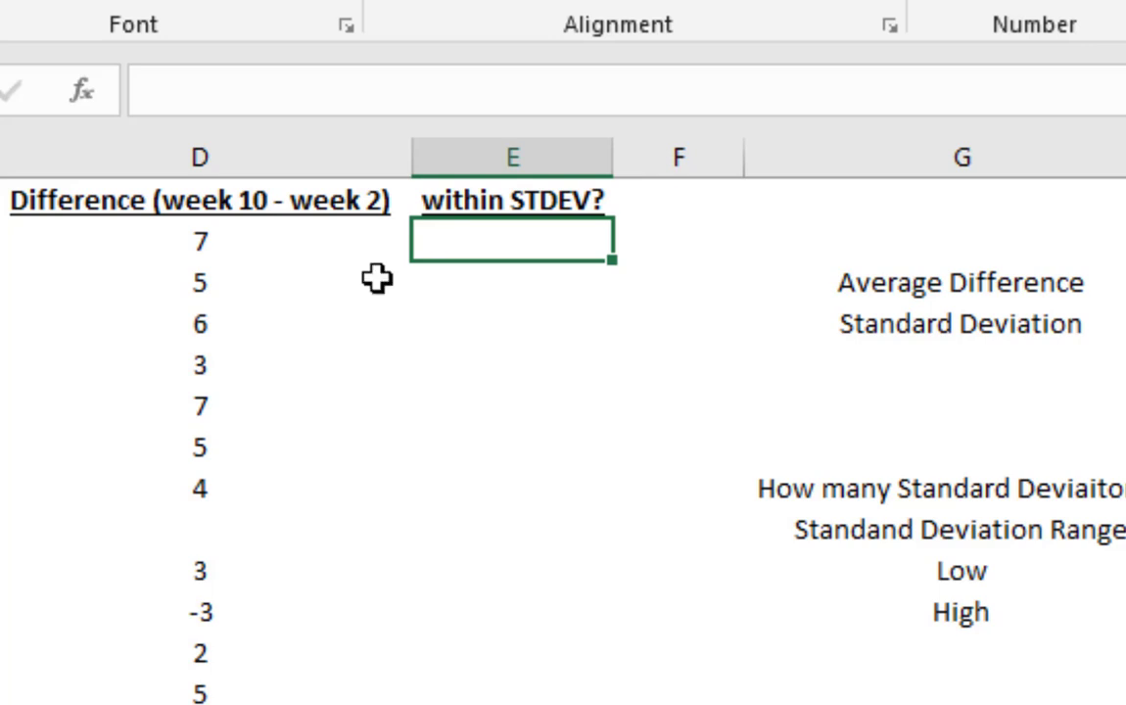
# Compare the differences in D2:D5 with the Low and High limits in H10:H11.
pyautogui.moveTo(258, 234); pyautogui.dragTo(254, 379)
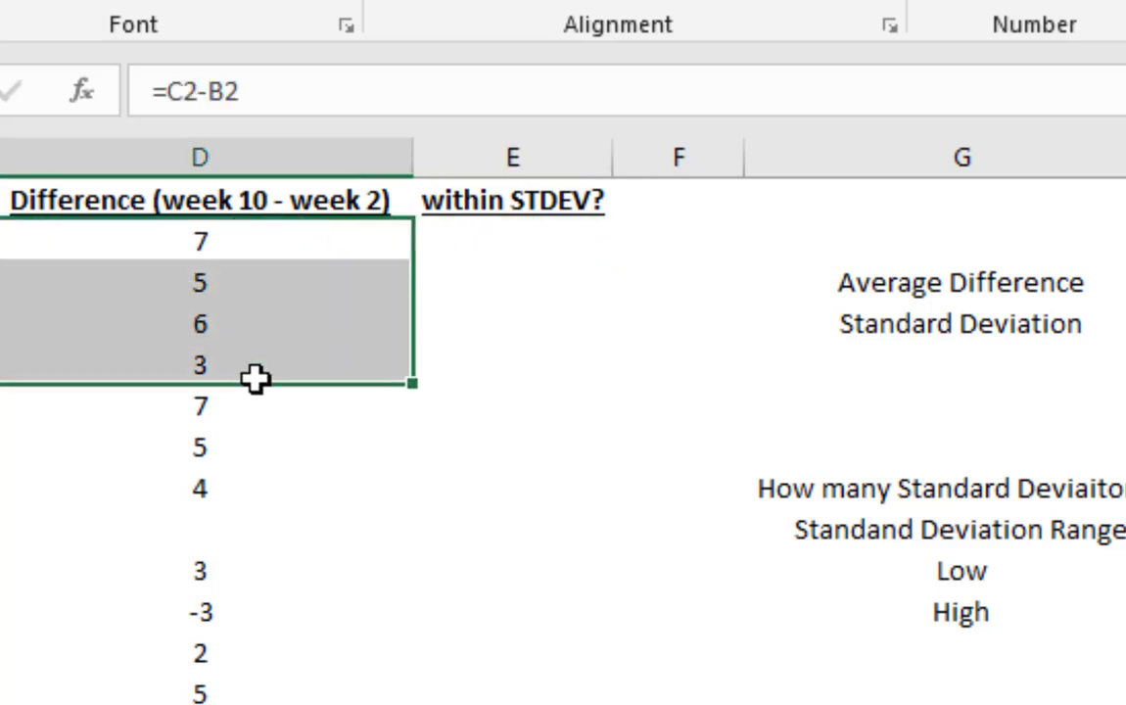
pyautogui.click(225, 239)
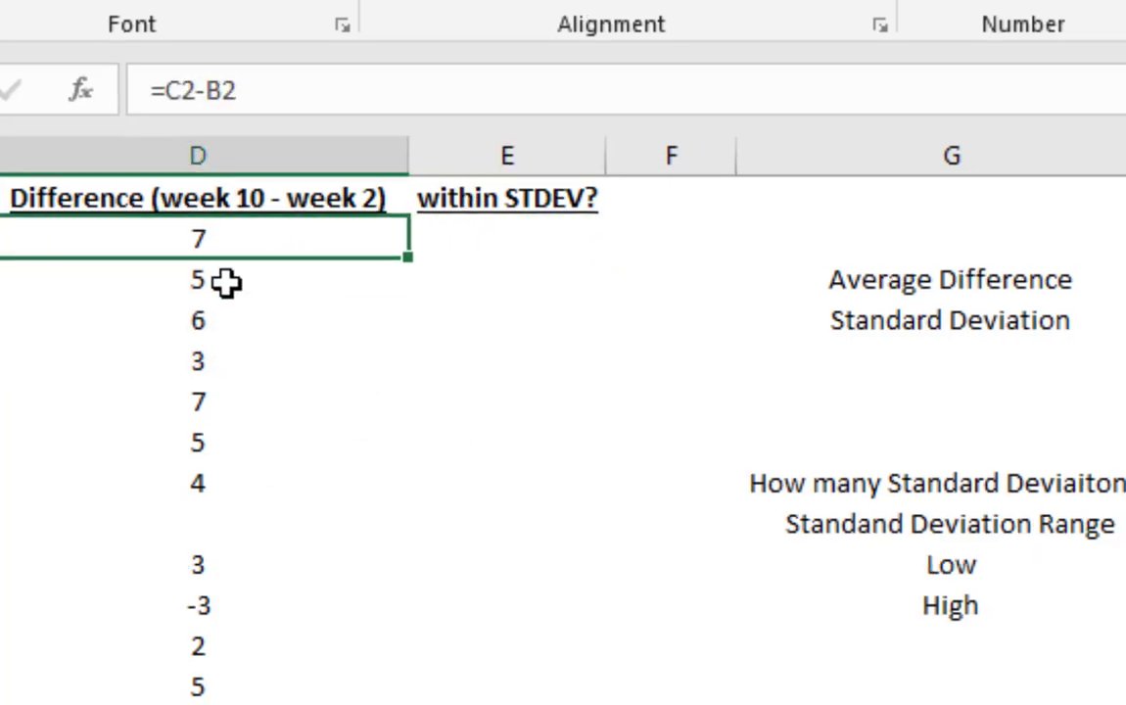
pyautogui.keyDown('shift'); pyautogui.click(245, 376); pyautogui.keyUp('shift')
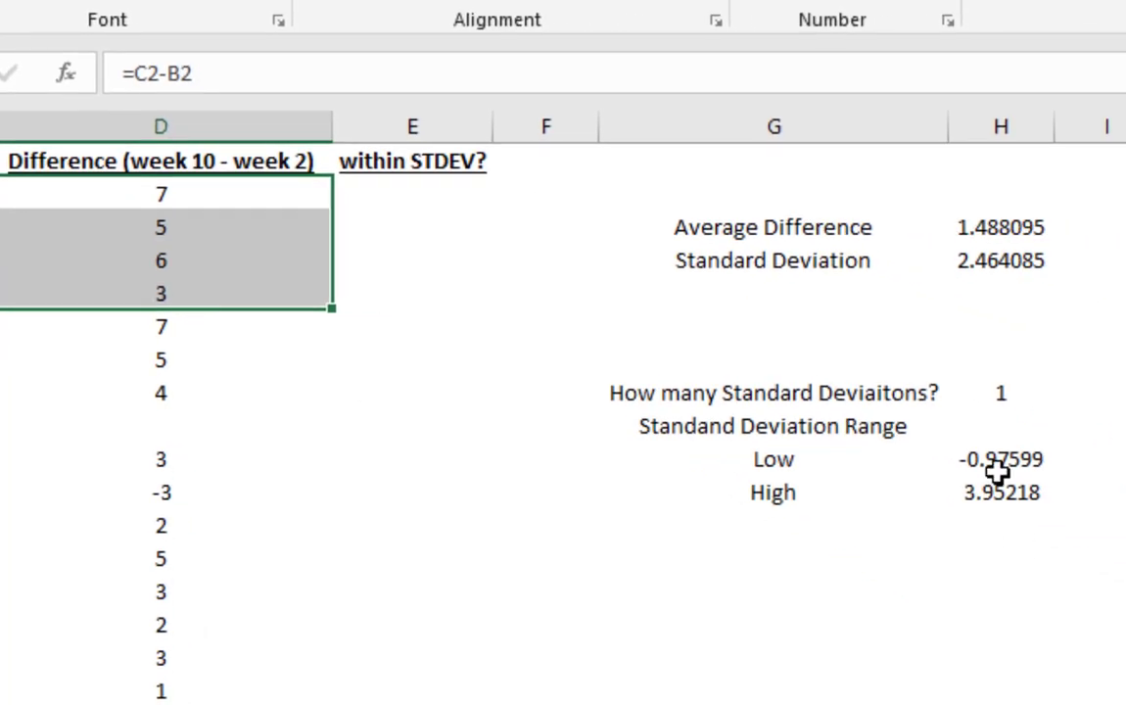
pyautogui.moveTo(997, 467); pyautogui.dragTo(985, 490)
pyautogui.click(546, 525)
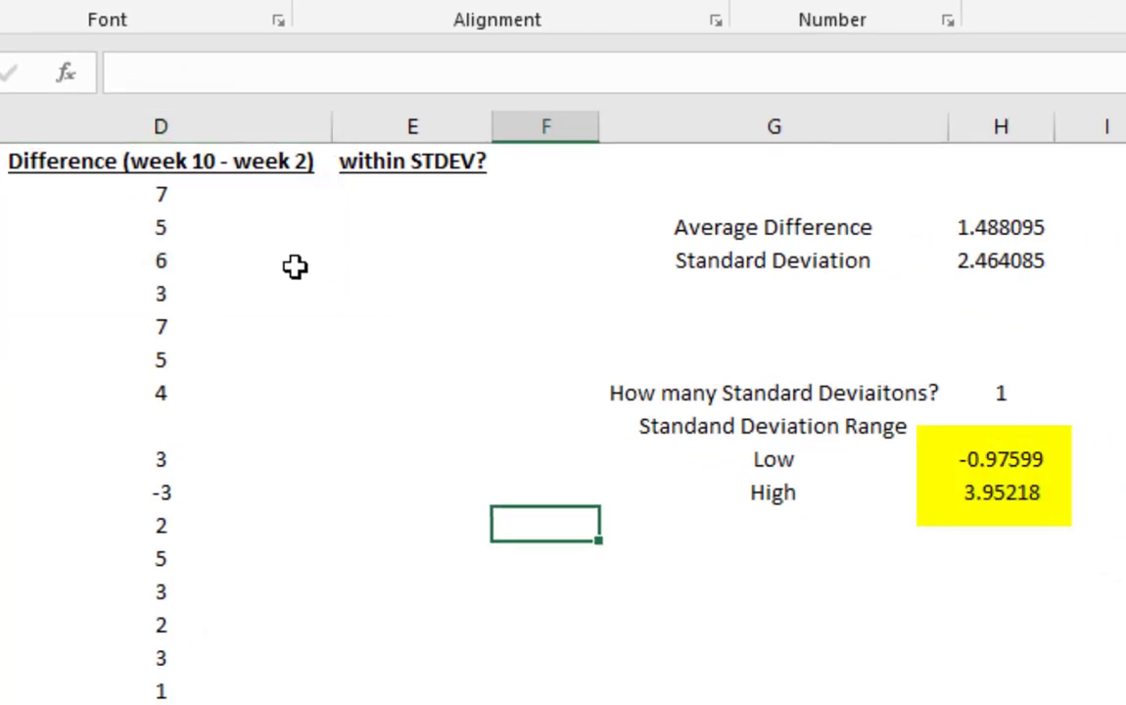
pyautogui.click(162, 194)
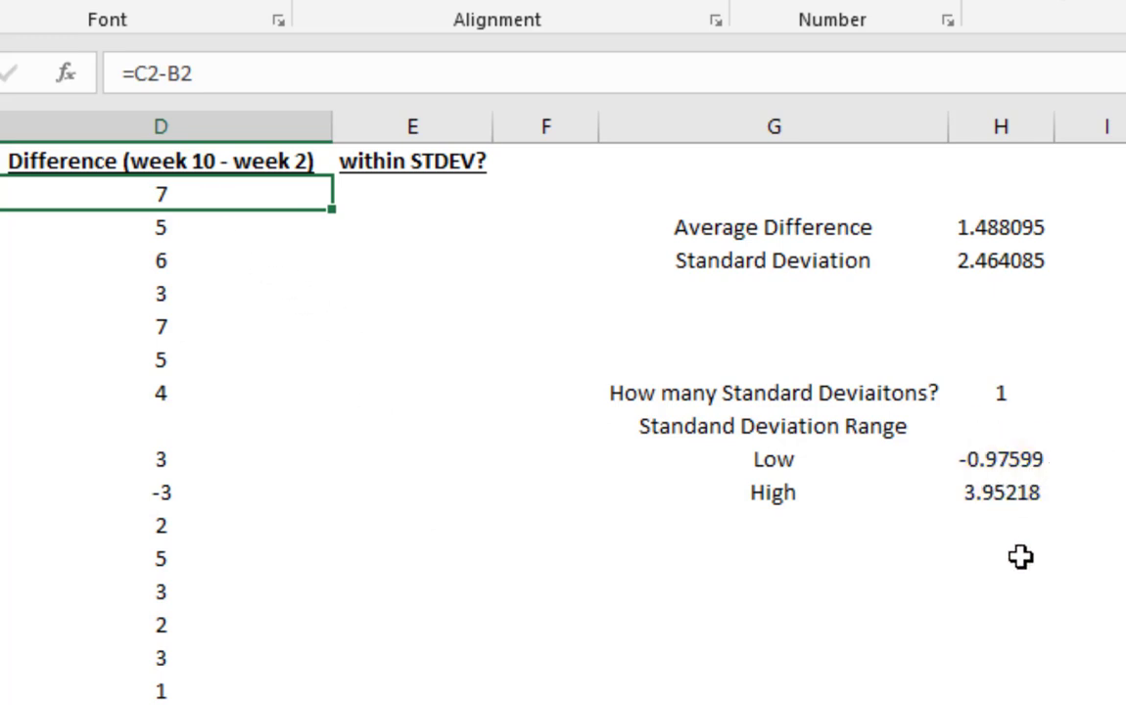
# Check the Low and High formulas in H10 and H11 and weigh the differences in D3 and D5 against them.
pyautogui.click(1006, 462)
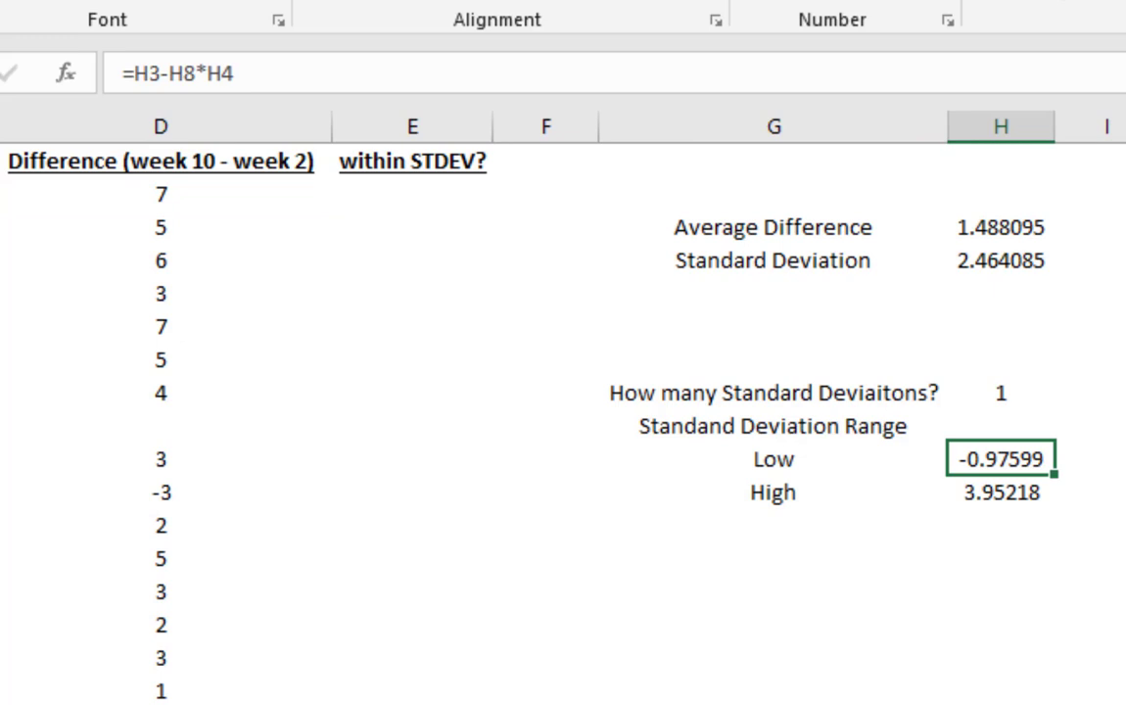
pyautogui.click(990, 497)
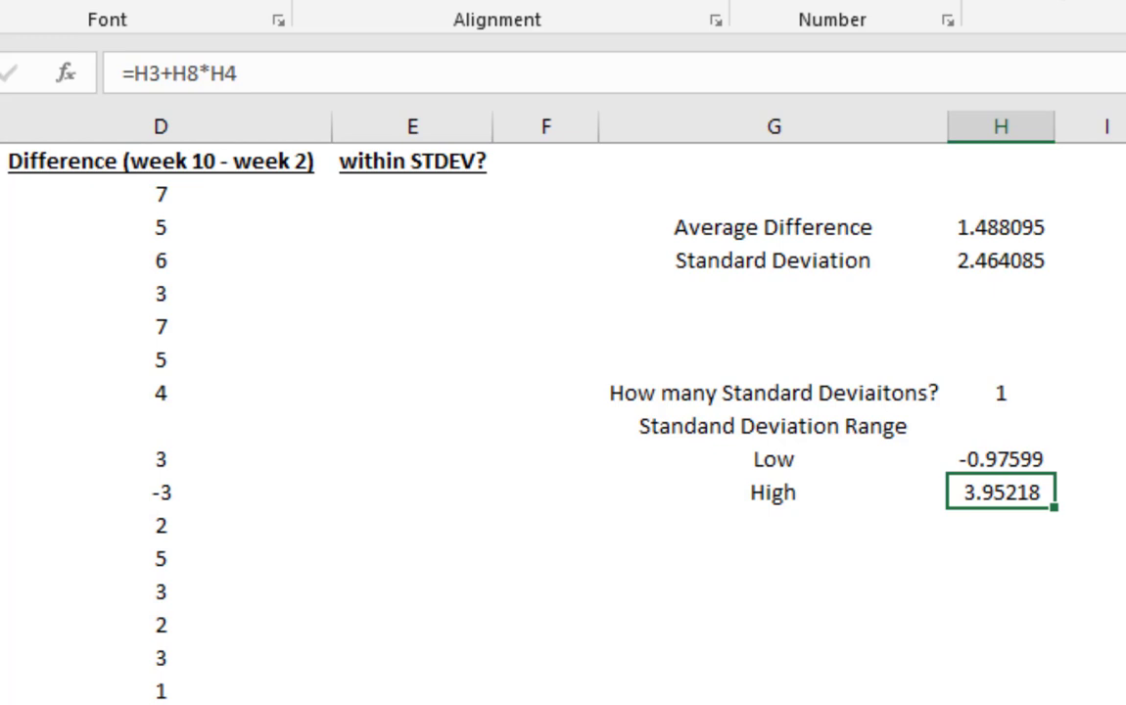
pyautogui.click(982, 455)
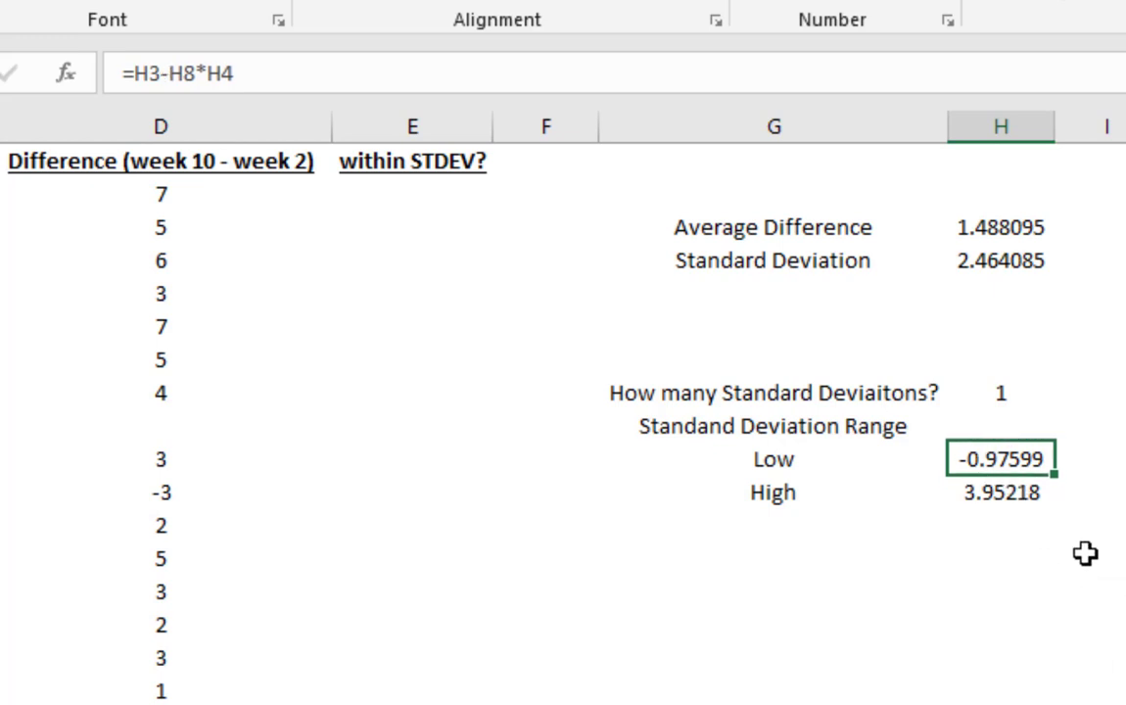
pyautogui.click(1009, 492)
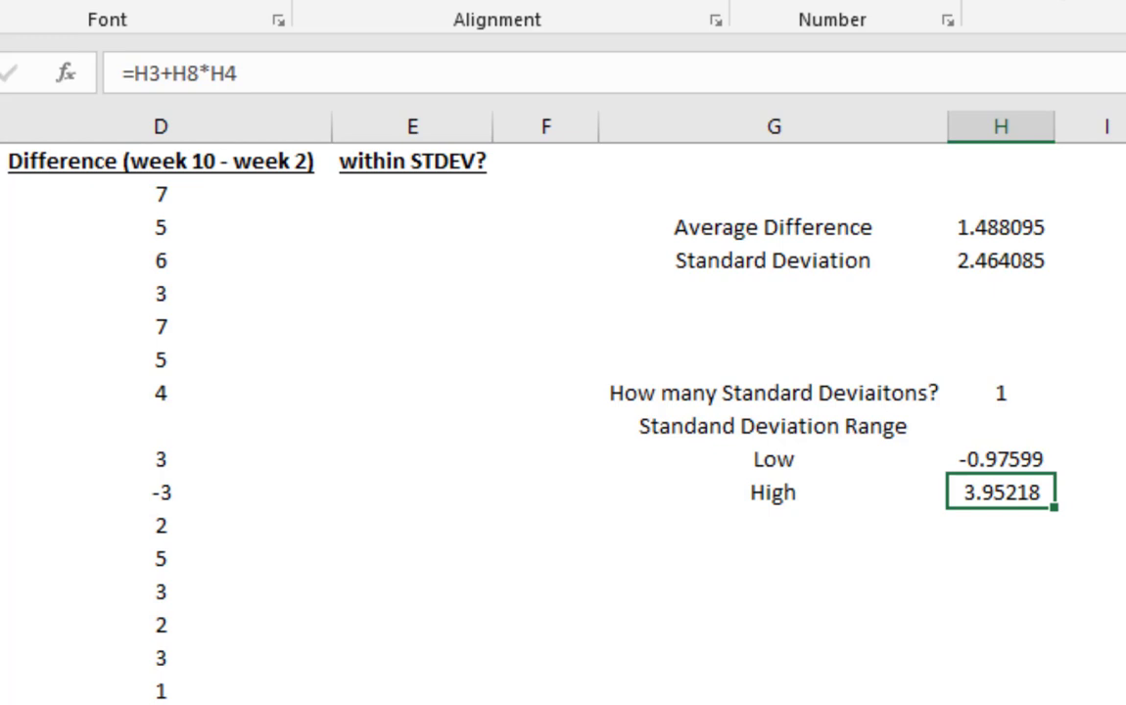
pyautogui.click(137, 227)
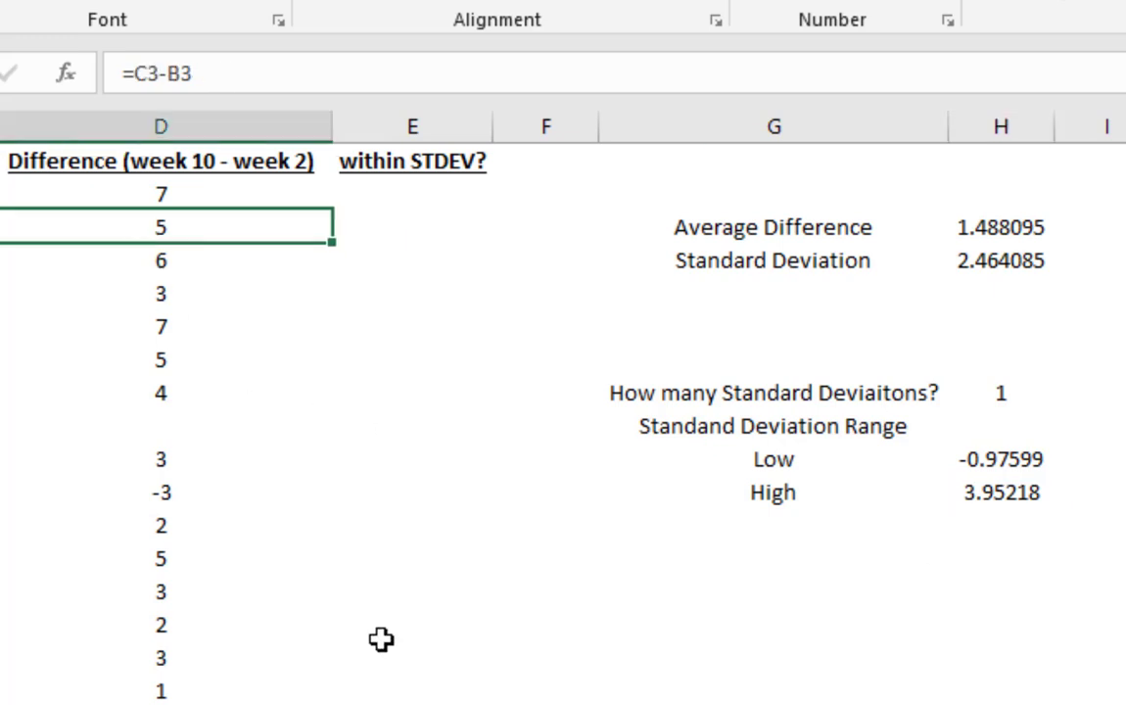
pyautogui.click(1008, 461)
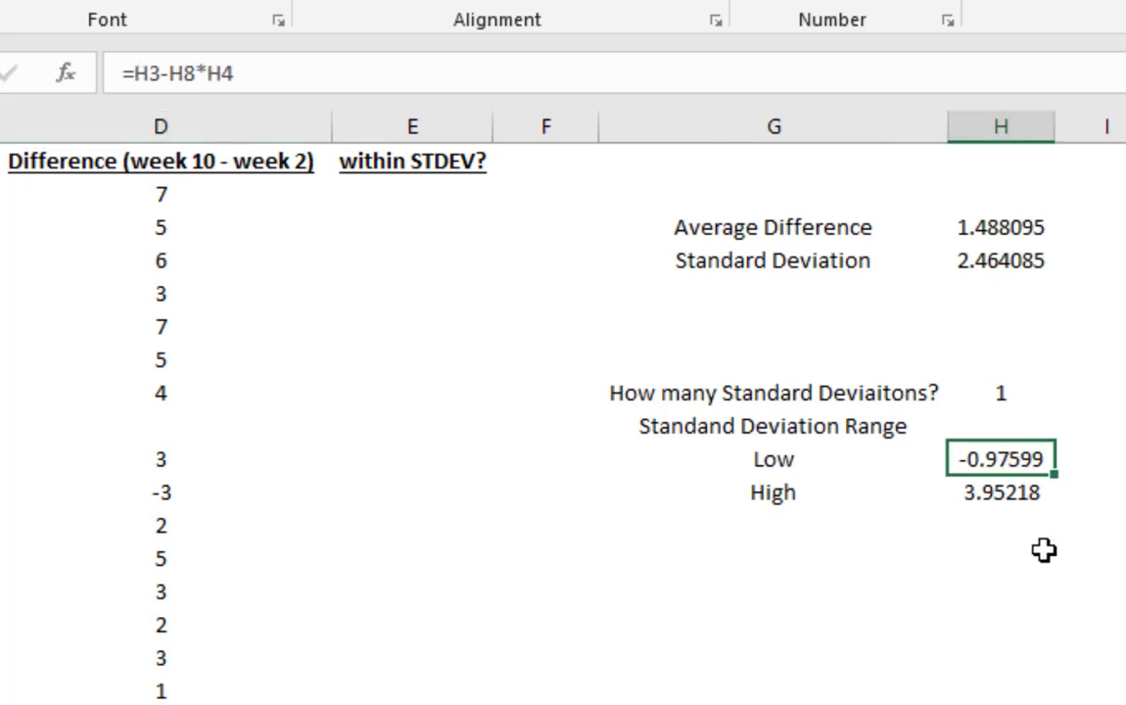
pyautogui.click(998, 492)
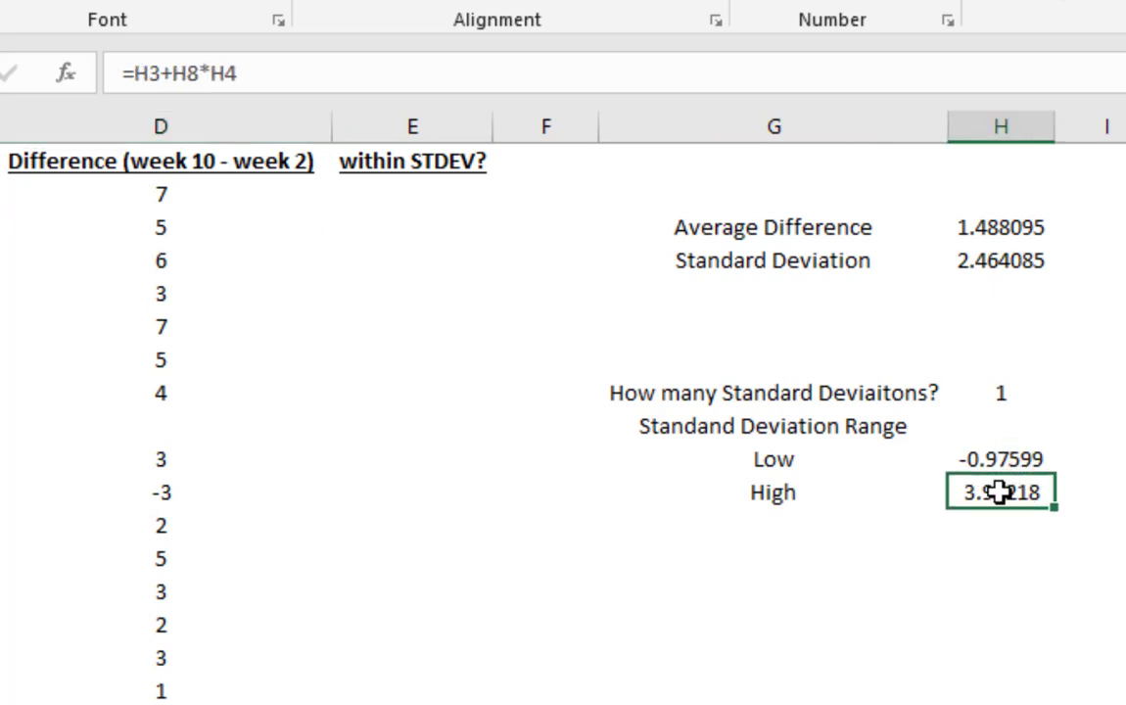
pyautogui.click(206, 293)
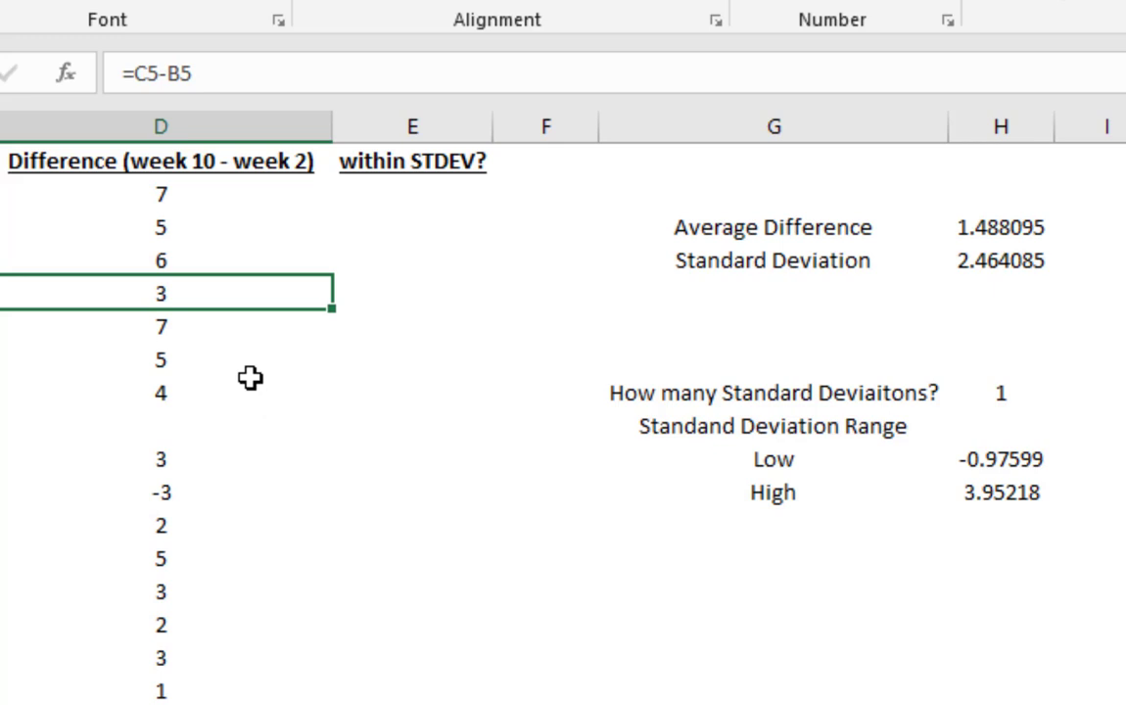
# Enter the formula =IF(AND(D2>H10,D2<H11),1,0) in E2 to flag whether the first difference lies within the Low and High limits.
pyautogui.click(401, 195)
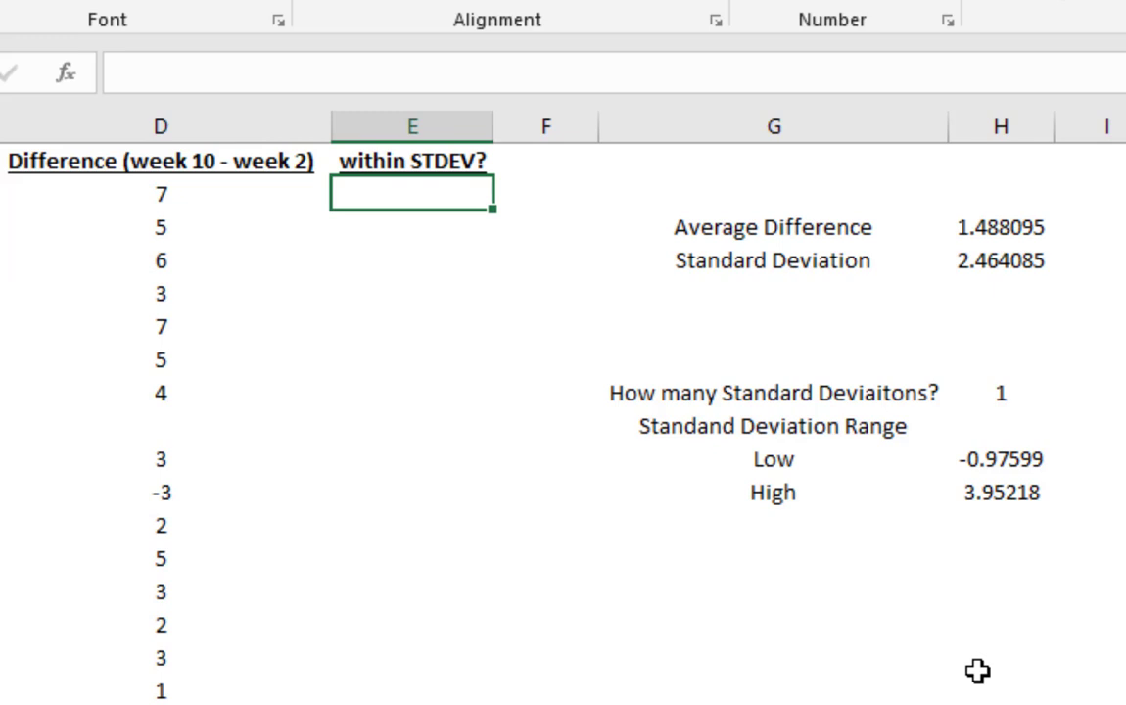
pyautogui.write('=')
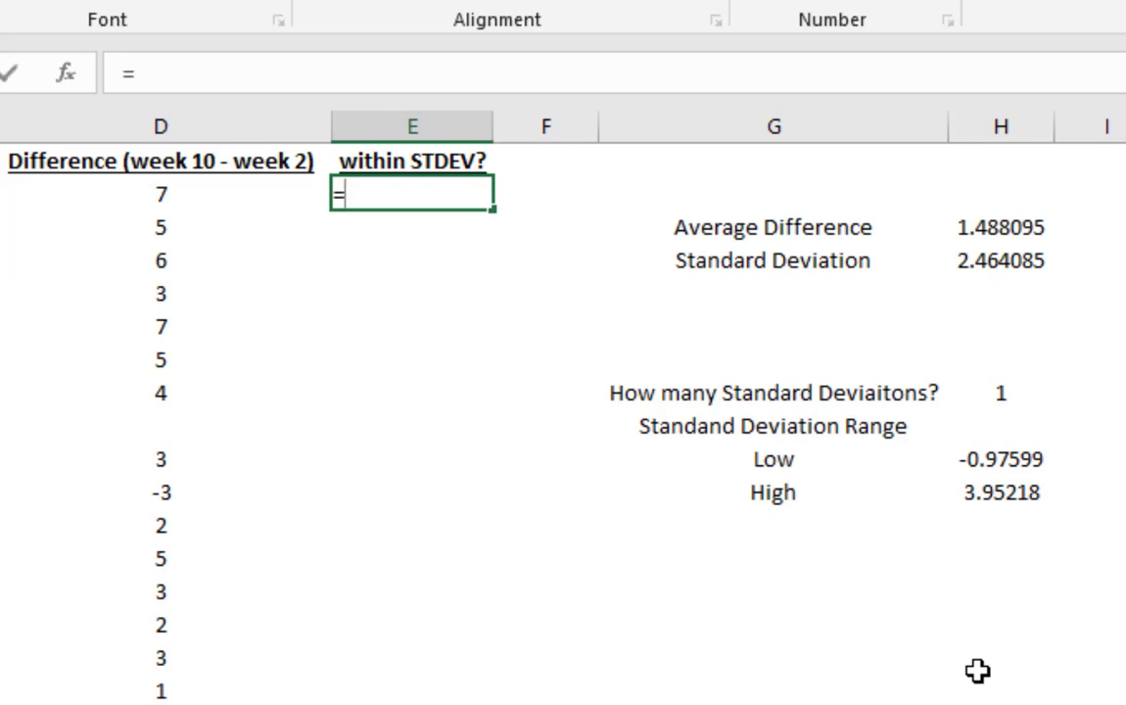
pyautogui.write('if')
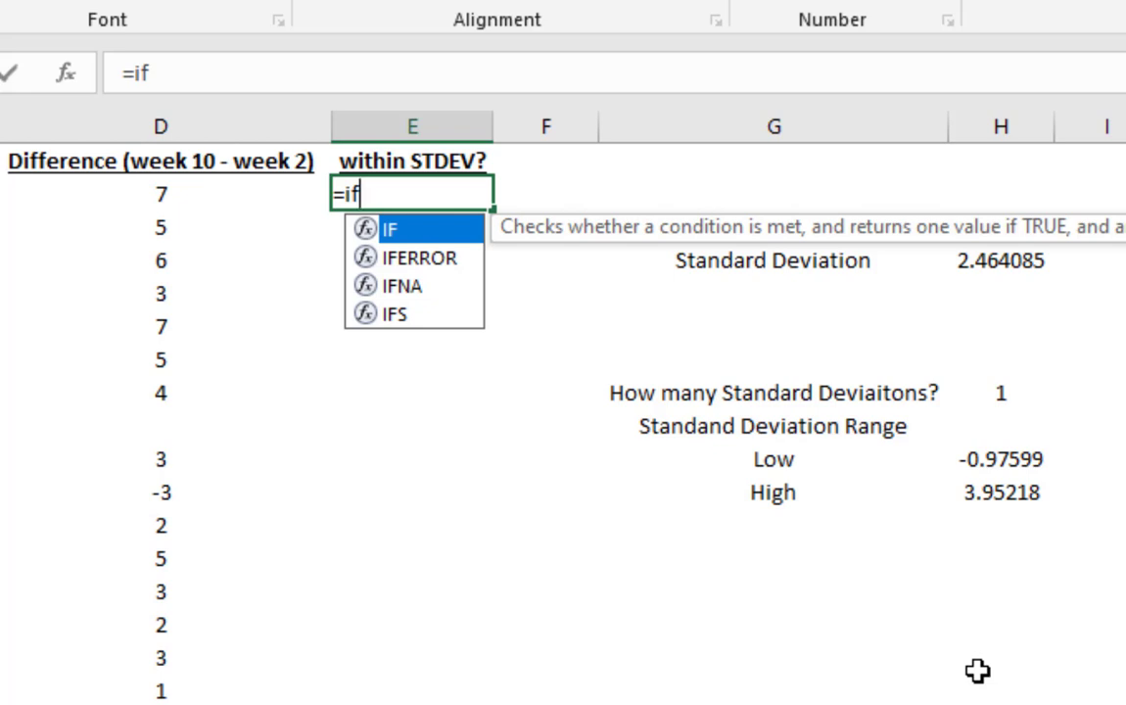
pyautogui.write('(')
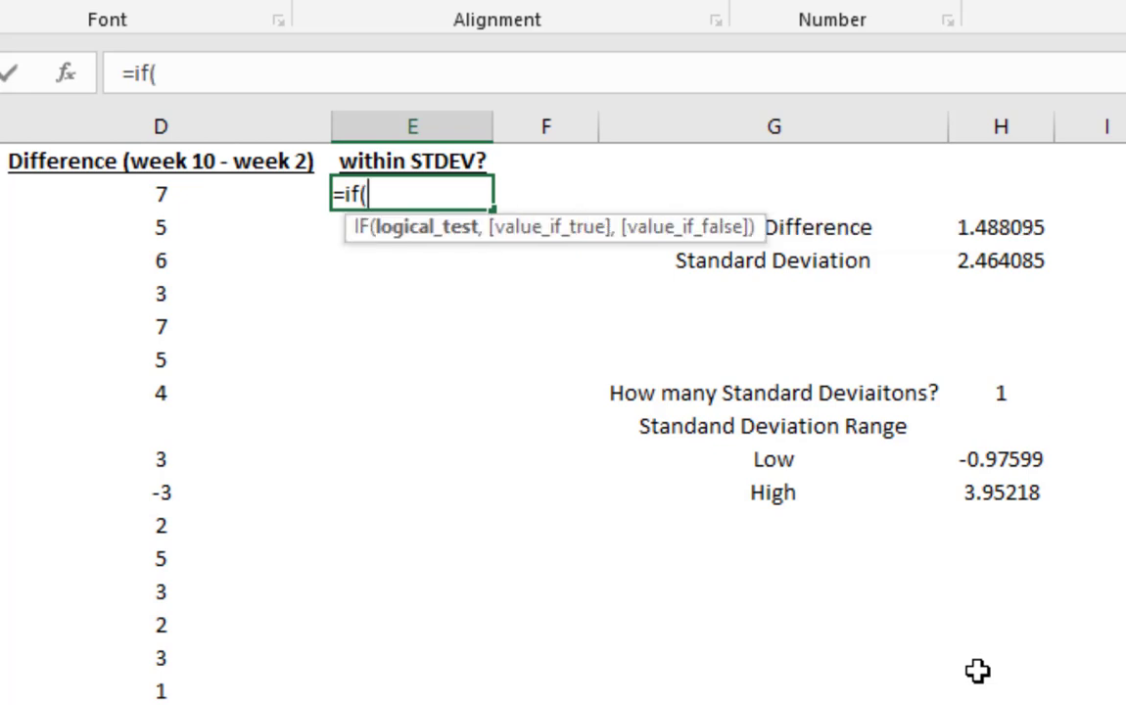
pyautogui.write('and')
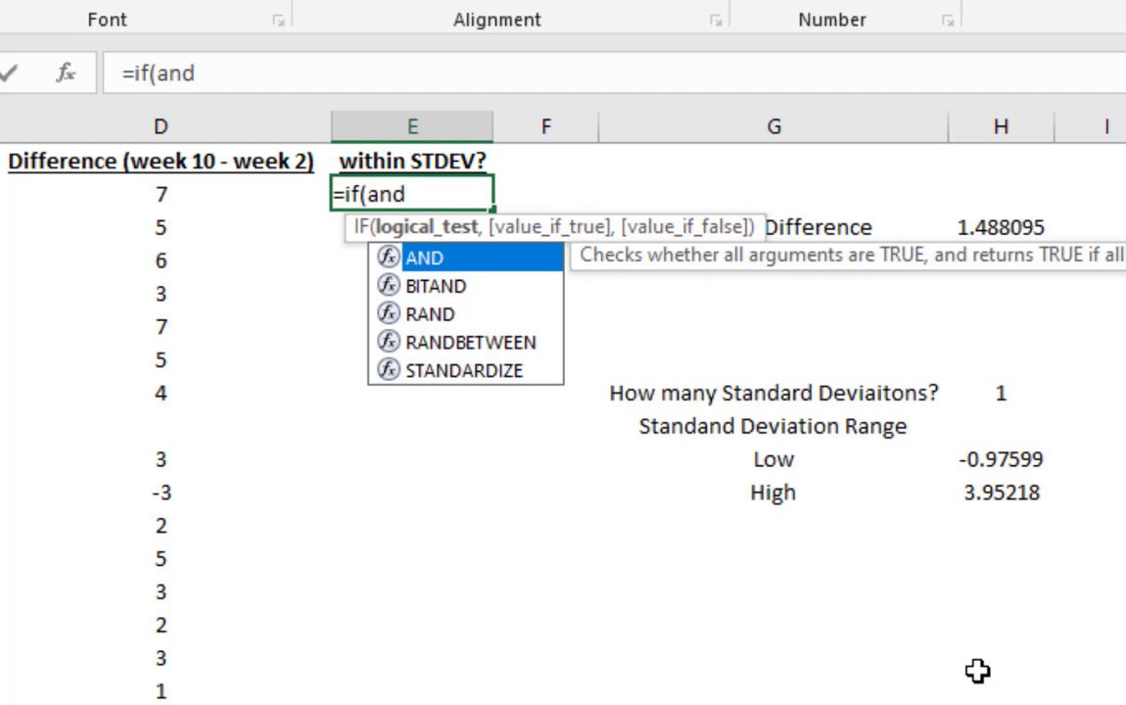
pyautogui.write('(')
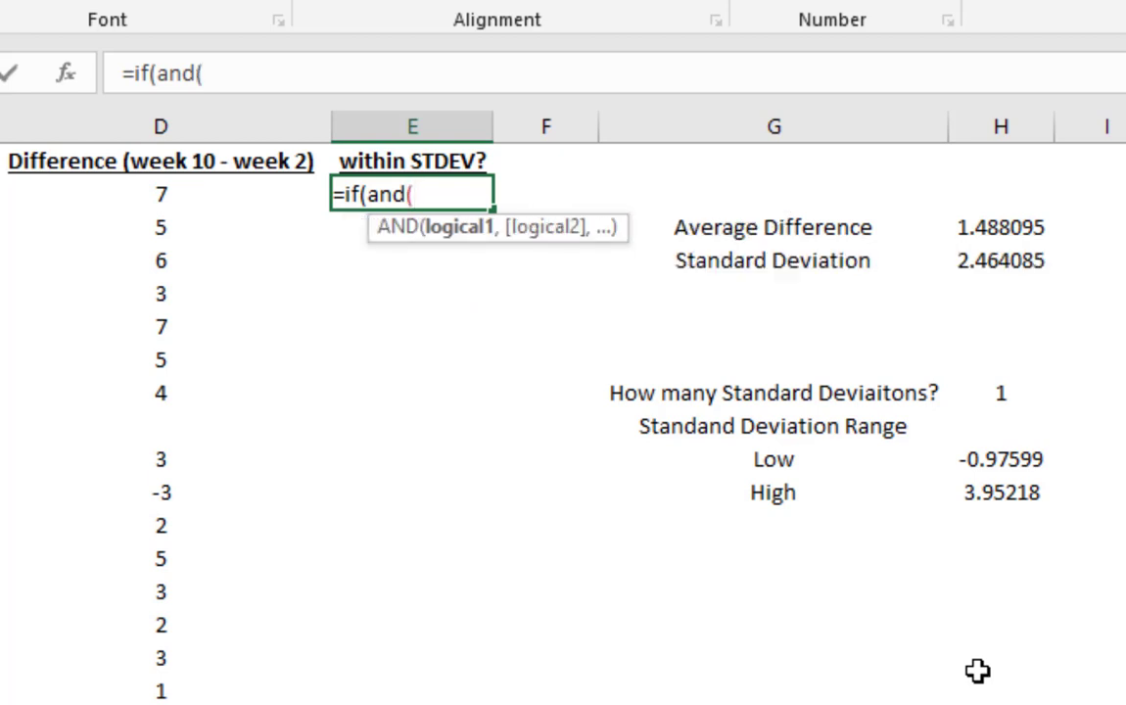
pyautogui.click(159, 193)
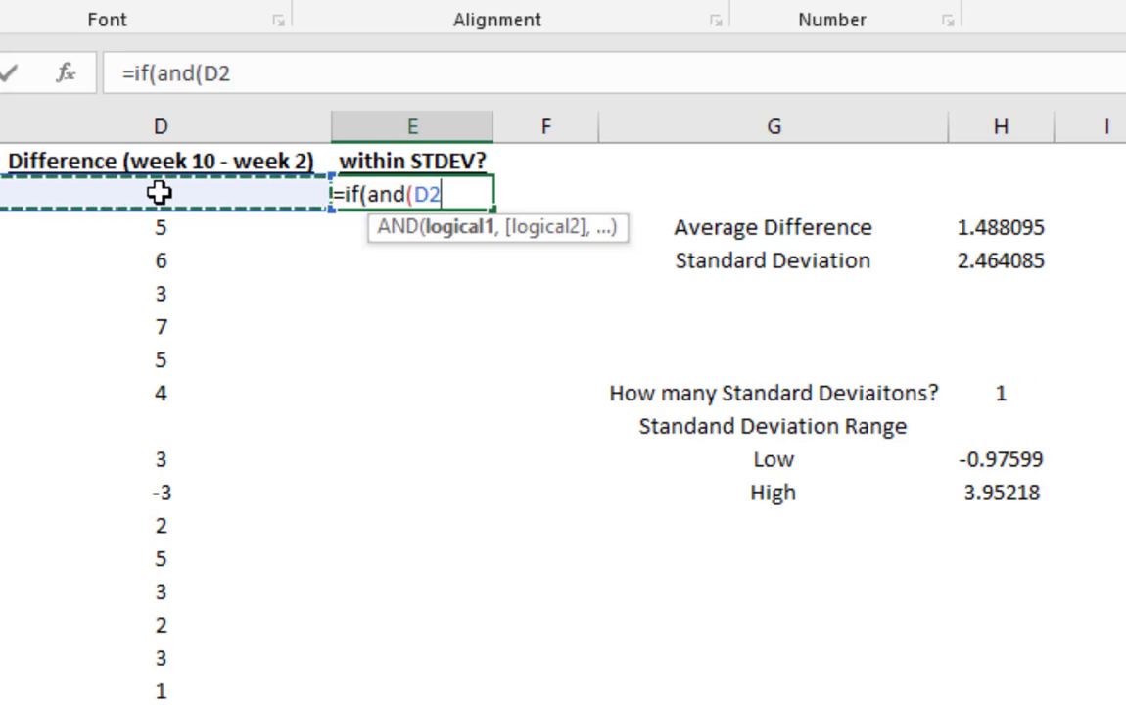
pyautogui.write('>')
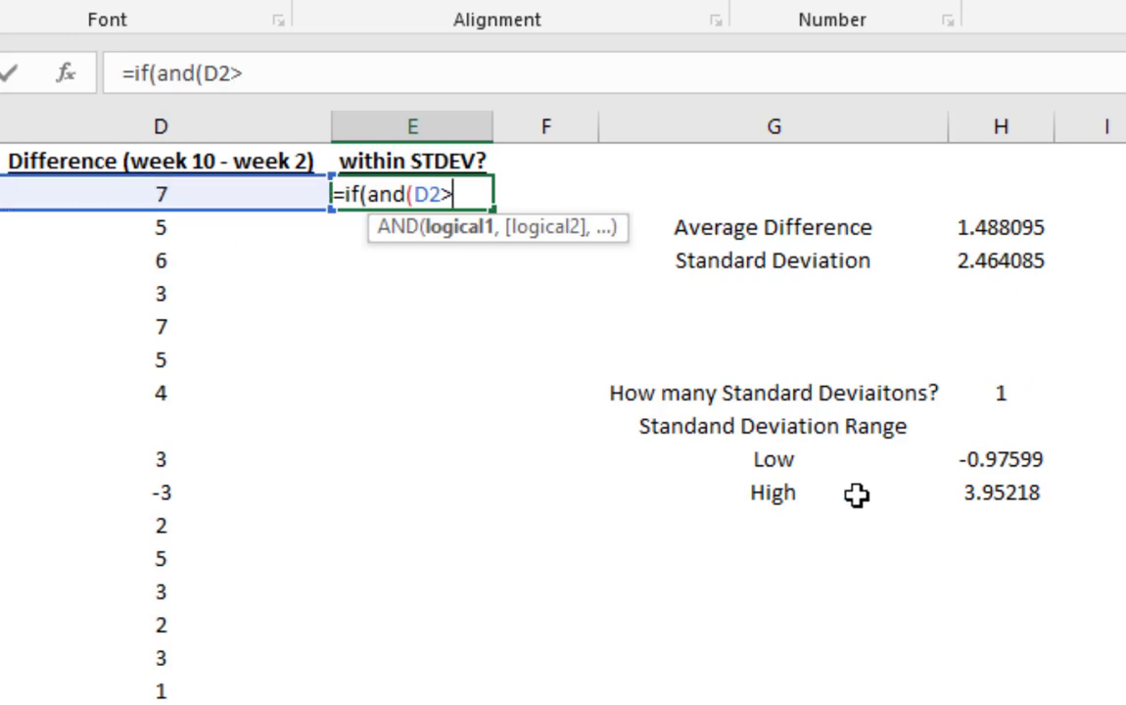
pyautogui.click(1020, 459)
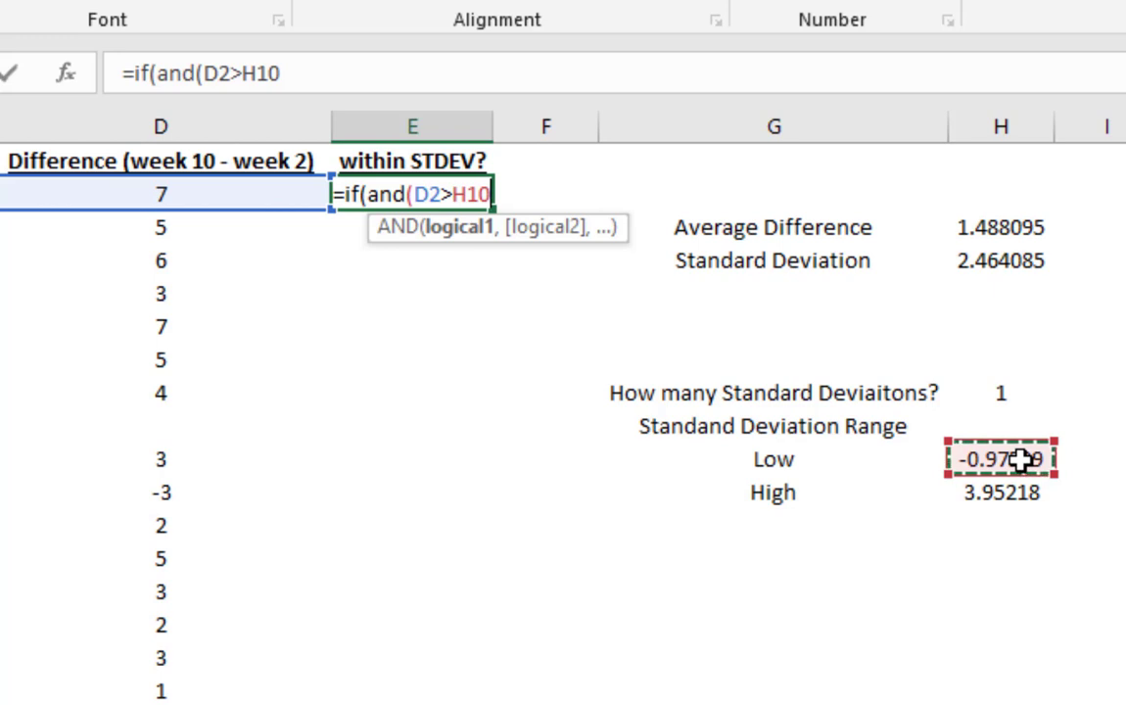
pyautogui.write(',')
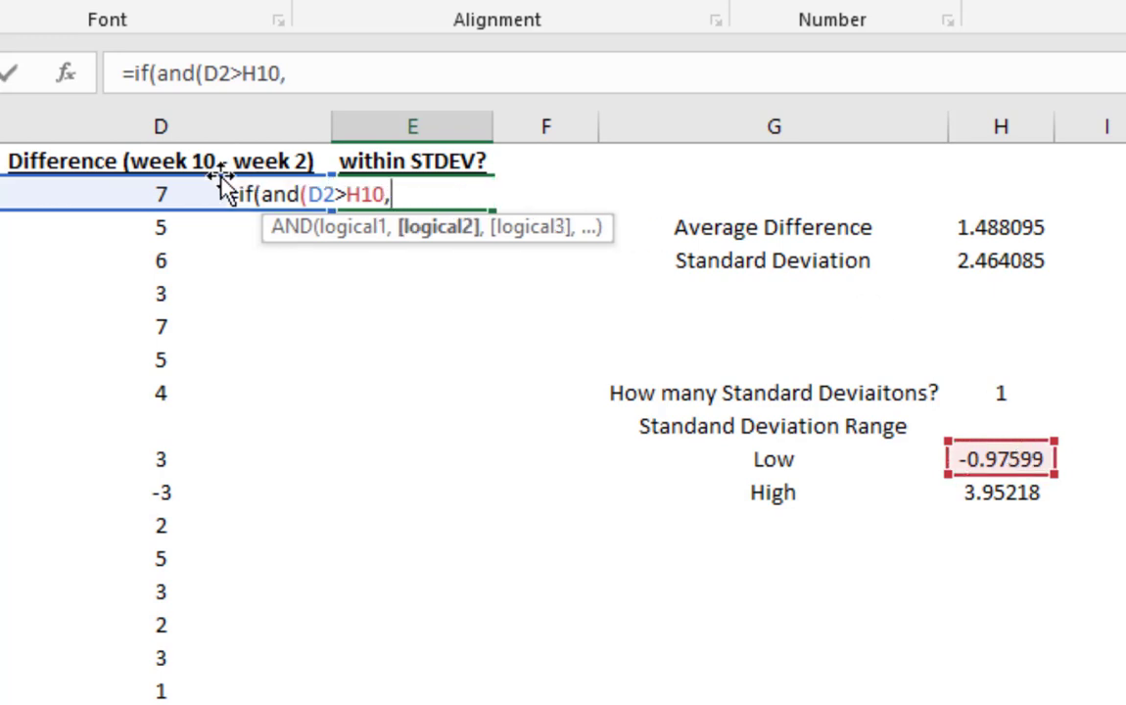
pyautogui.click(156, 189)
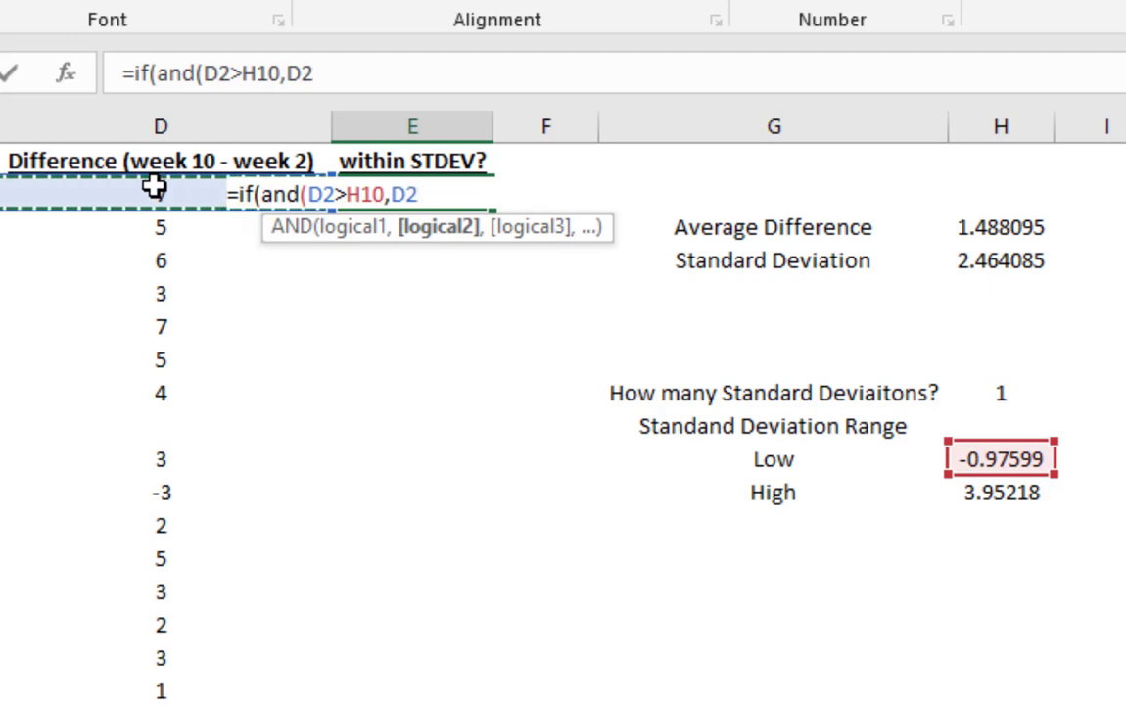
pyautogui.write('<')
pyautogui.click(1028, 491)
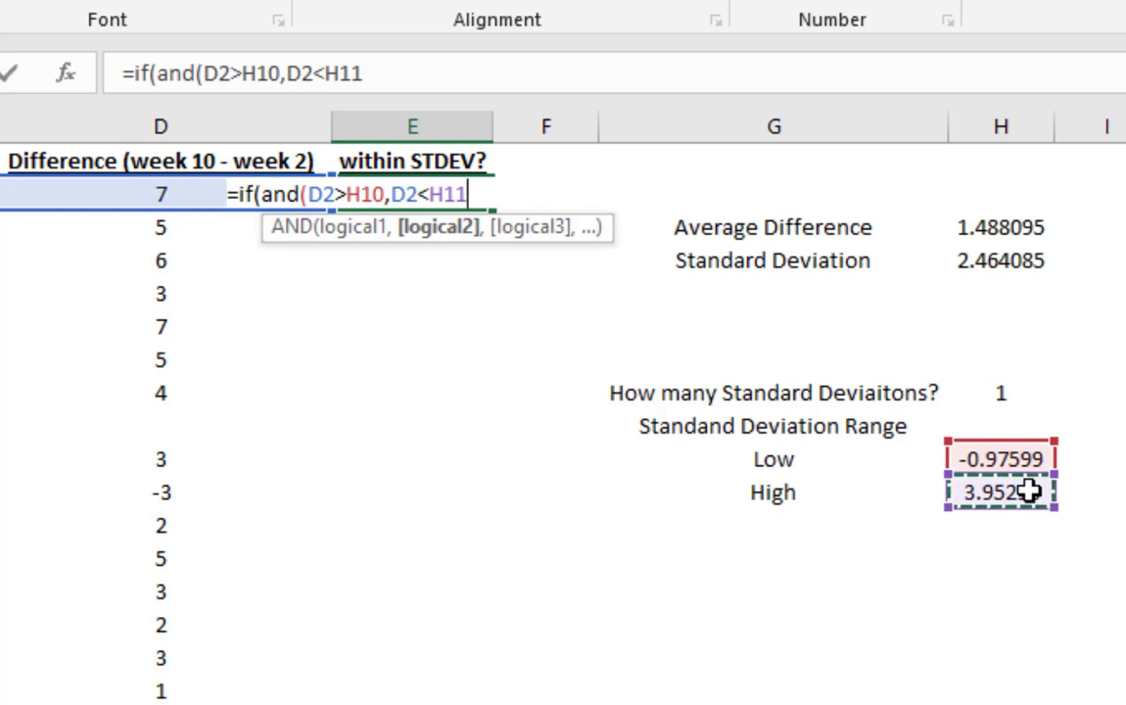
pyautogui.write(')')
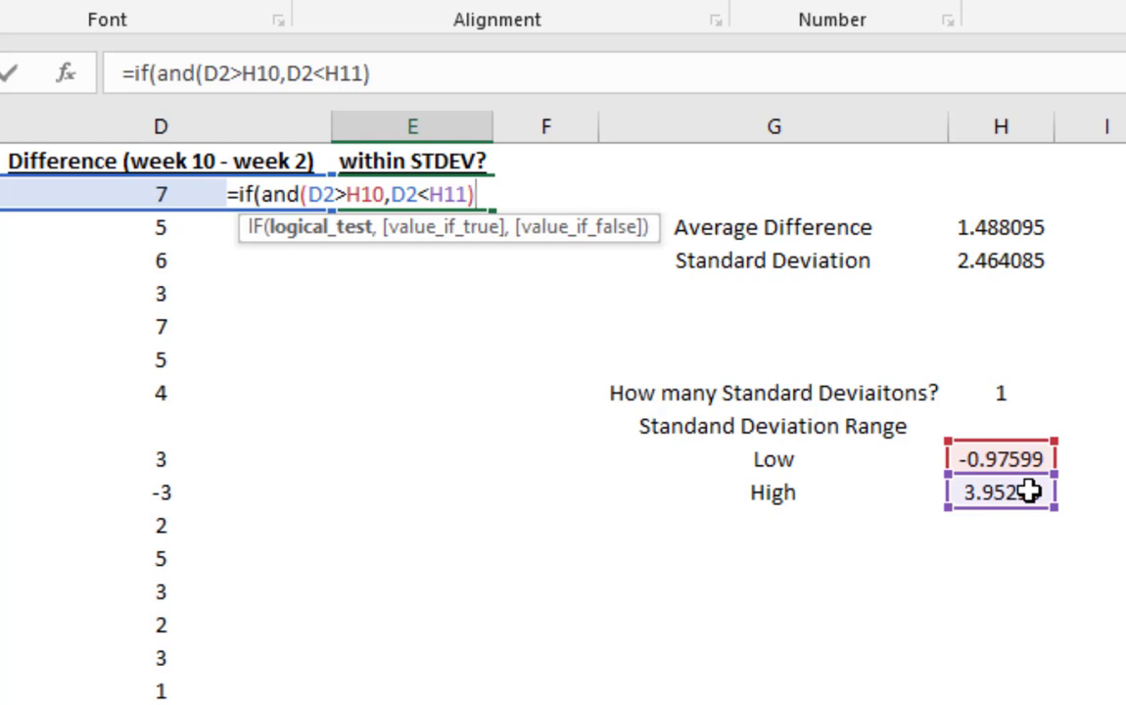
pyautogui.write(',')
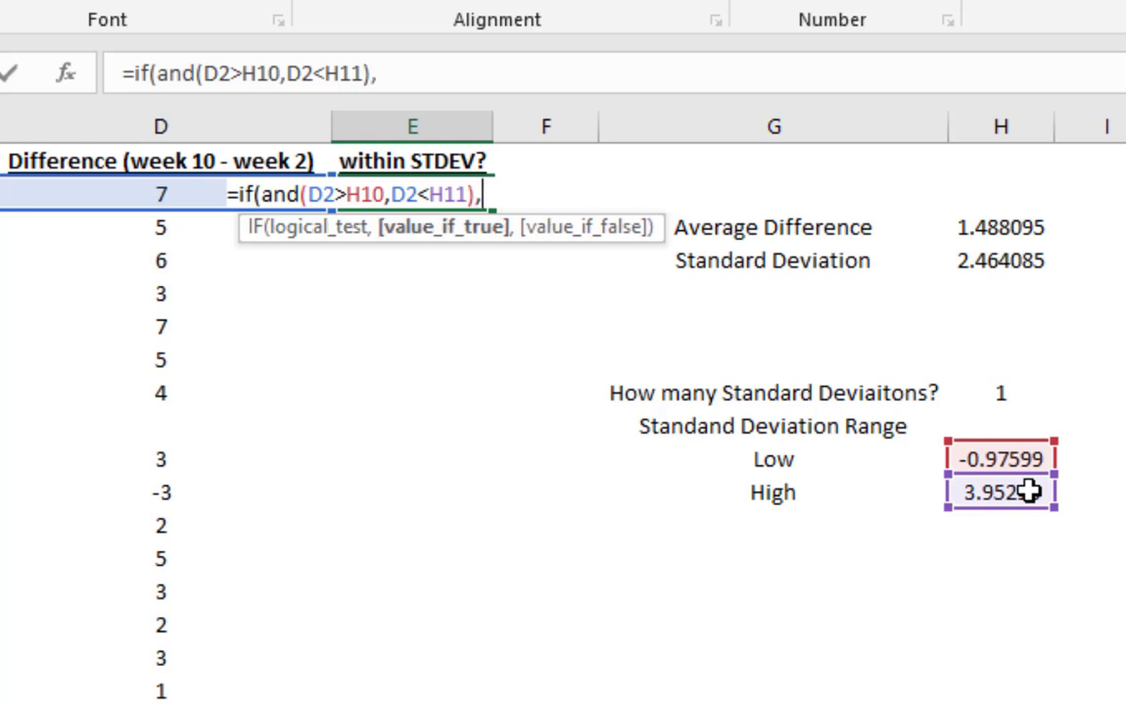
pyautogui.write('1,')
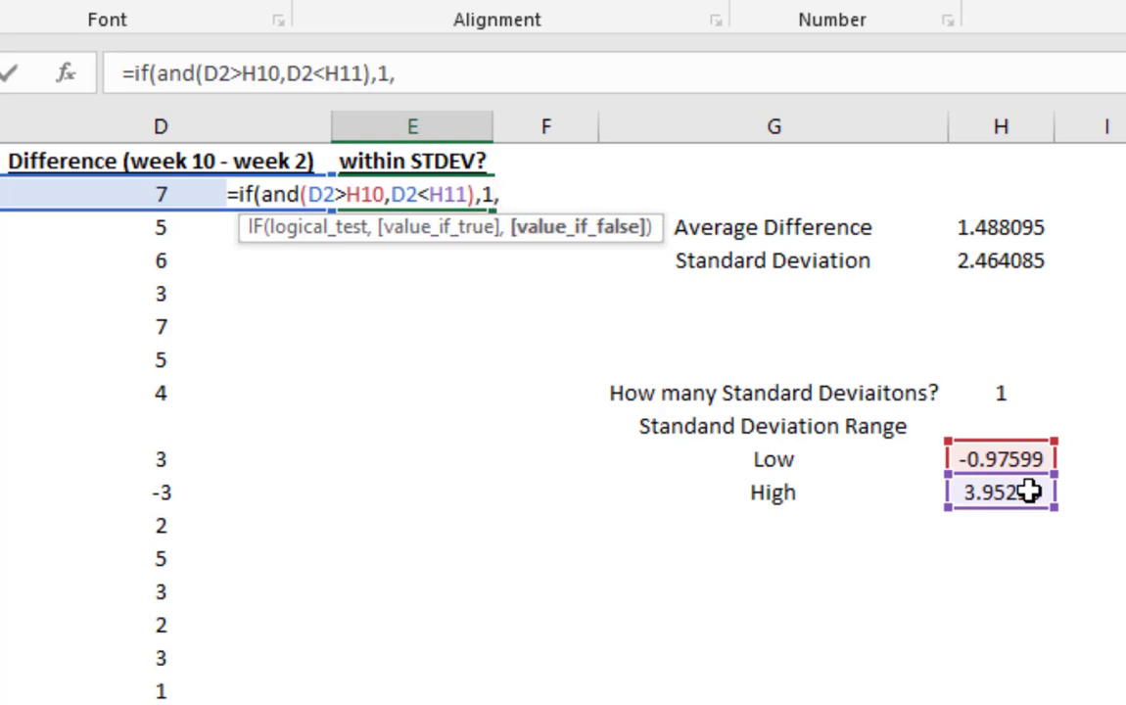
pyautogui.write('0)')
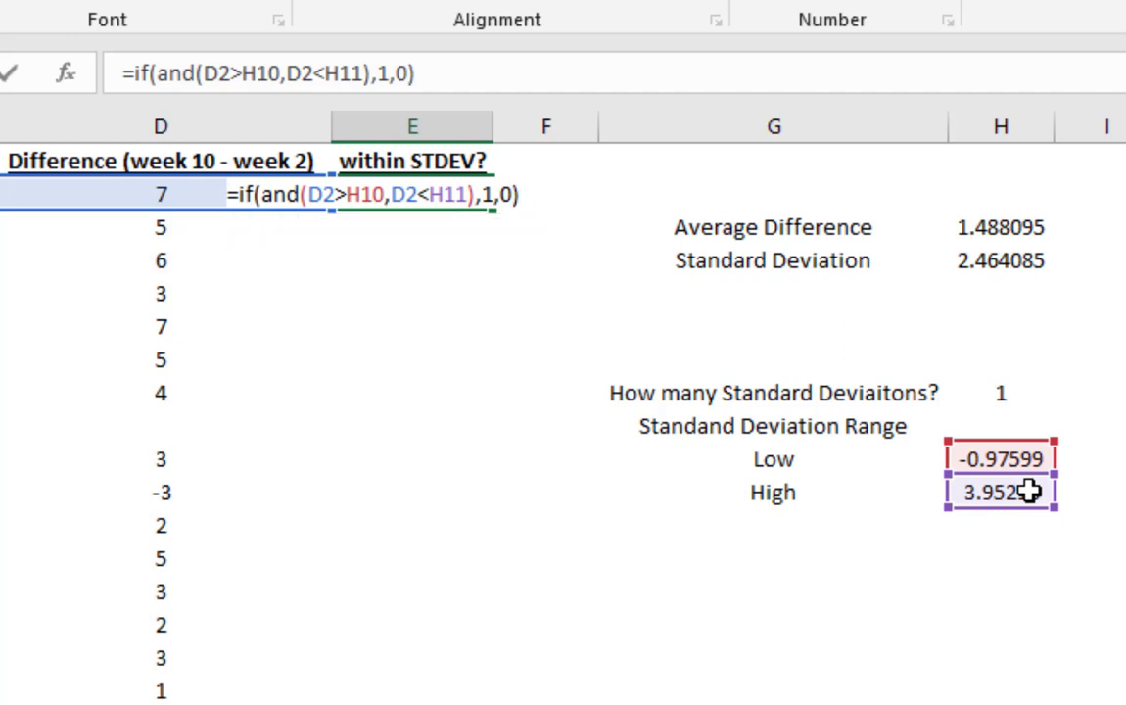
pyautogui.press('Return')
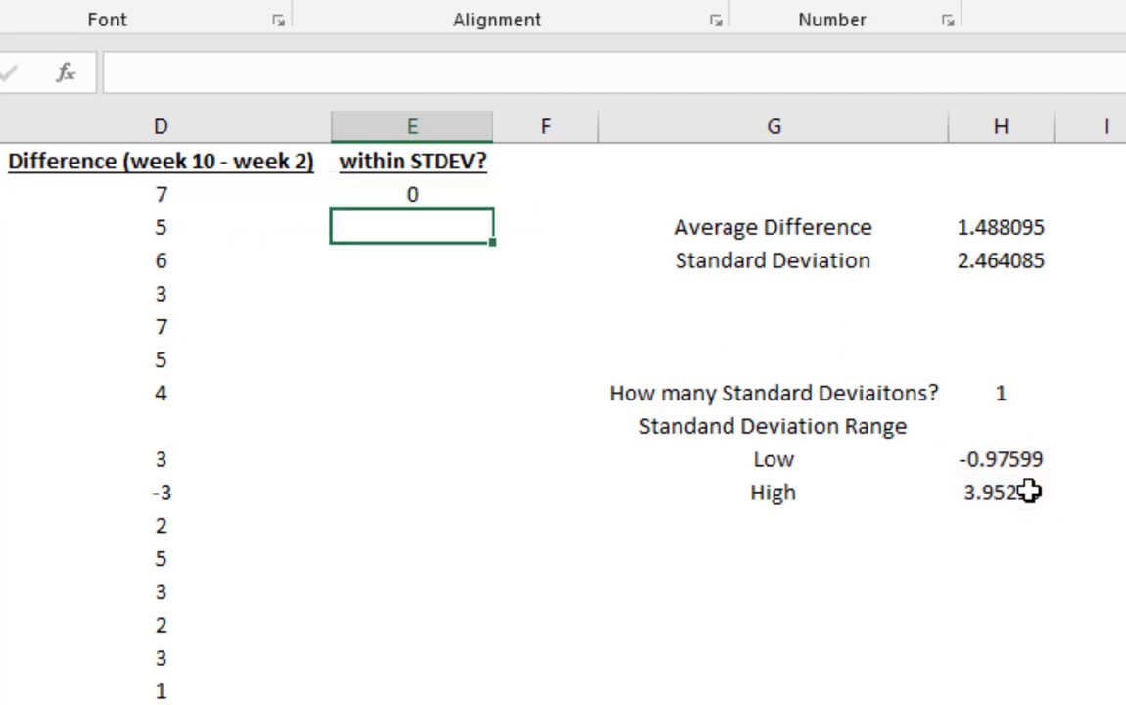
# Copy the E2 formula with its relative references down column E alongside the differences.
pyautogui.click(447, 193)
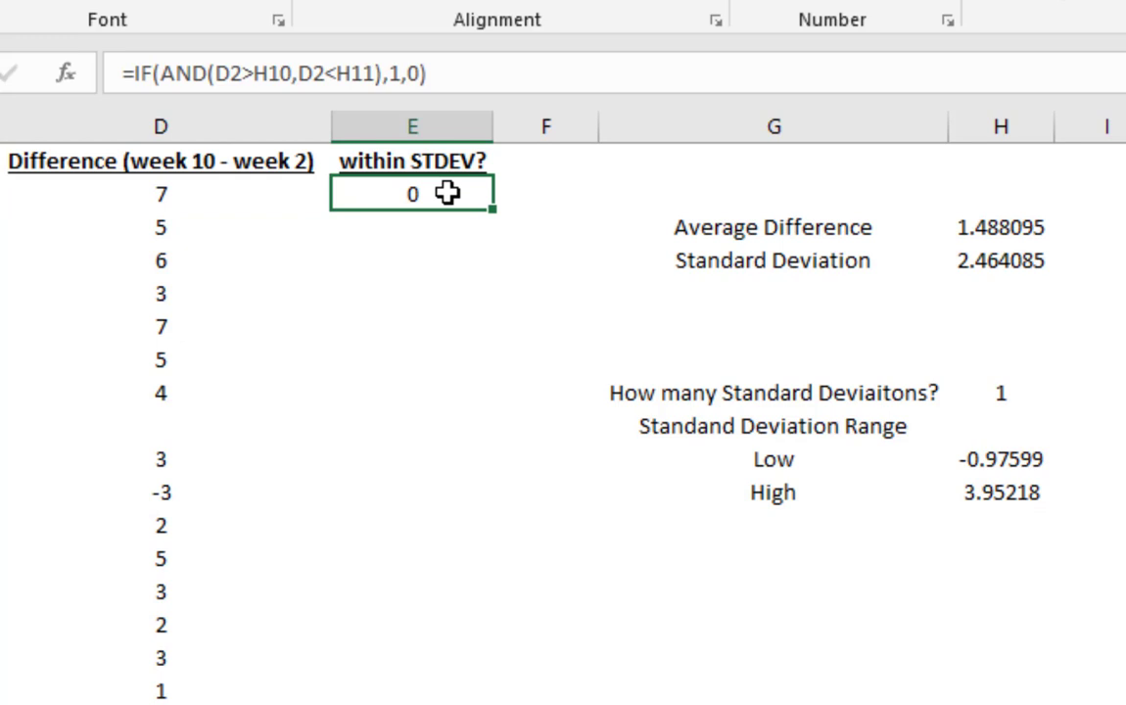
pyautogui.click(160, 182)
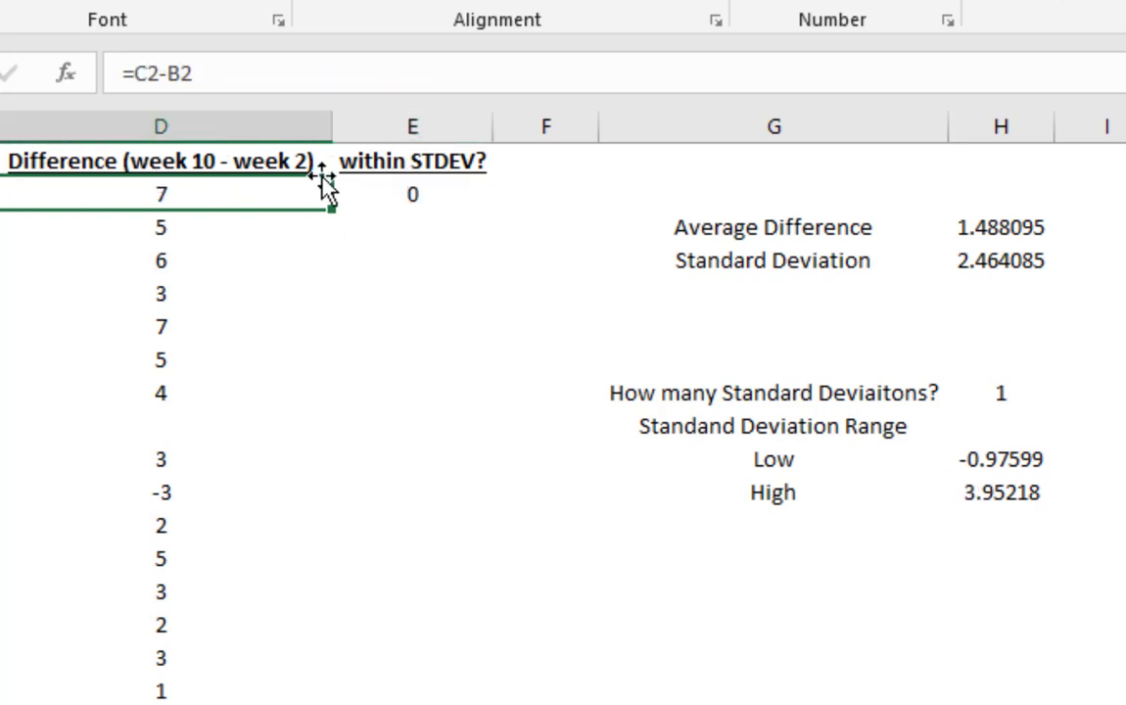
pyautogui.click(376, 188)
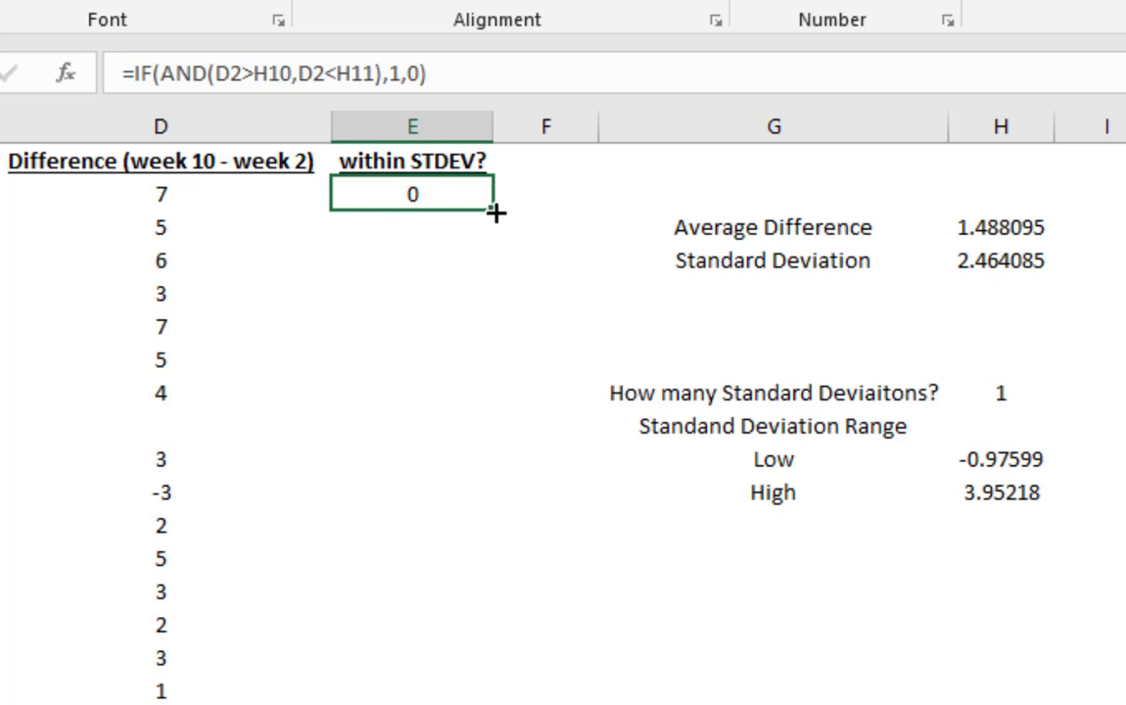
pyautogui.moveTo(495, 212); pyautogui.dragTo(499, 700)
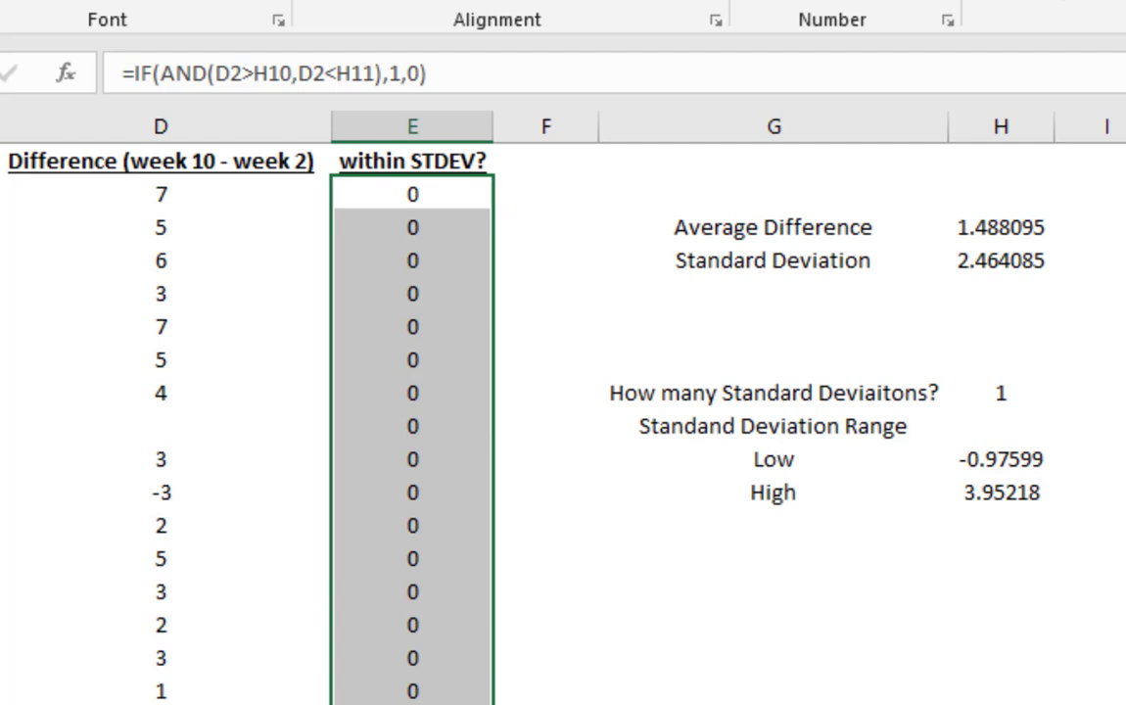
# Inspect the copied formulas in column E, including E2 to E6 and E11, for how their limit references shift.
pyautogui.click(445, 291)
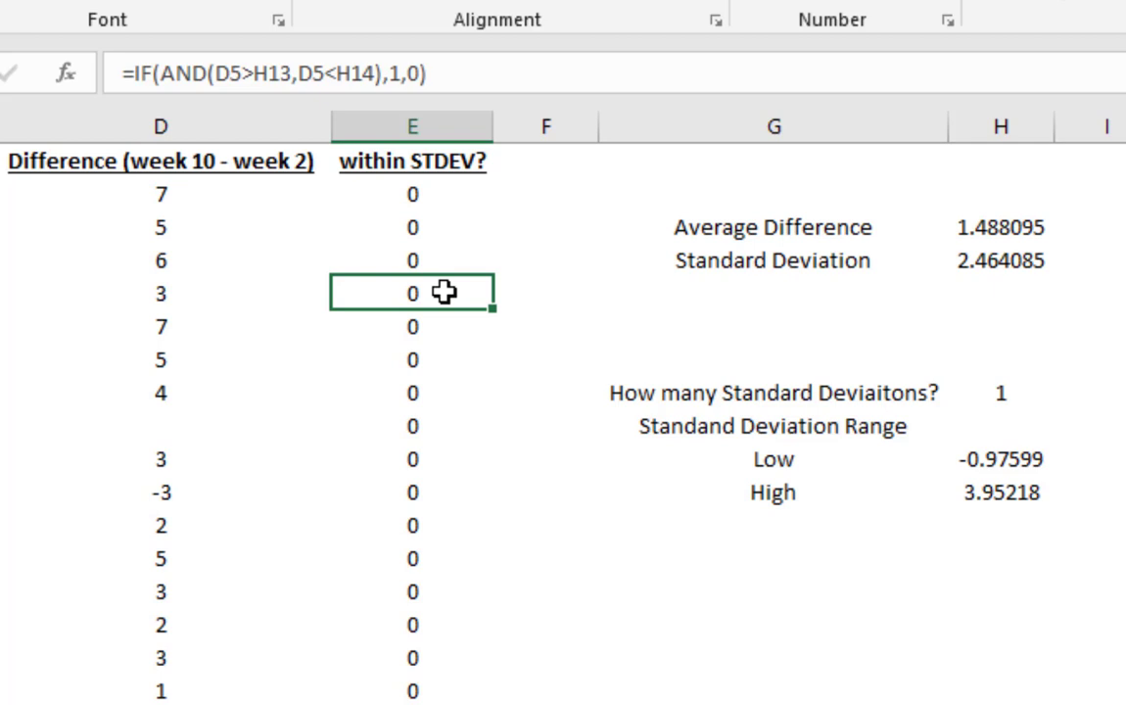
pyautogui.click(431, 197)
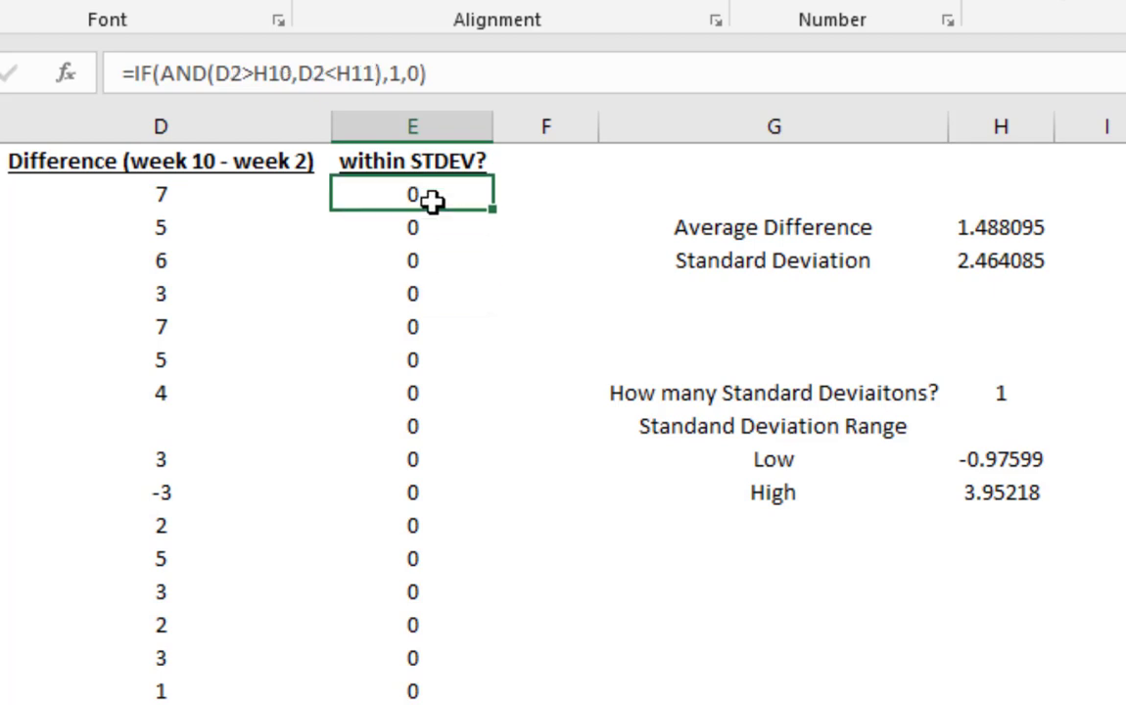
pyautogui.click(420, 223)
pyautogui.click(427, 262)
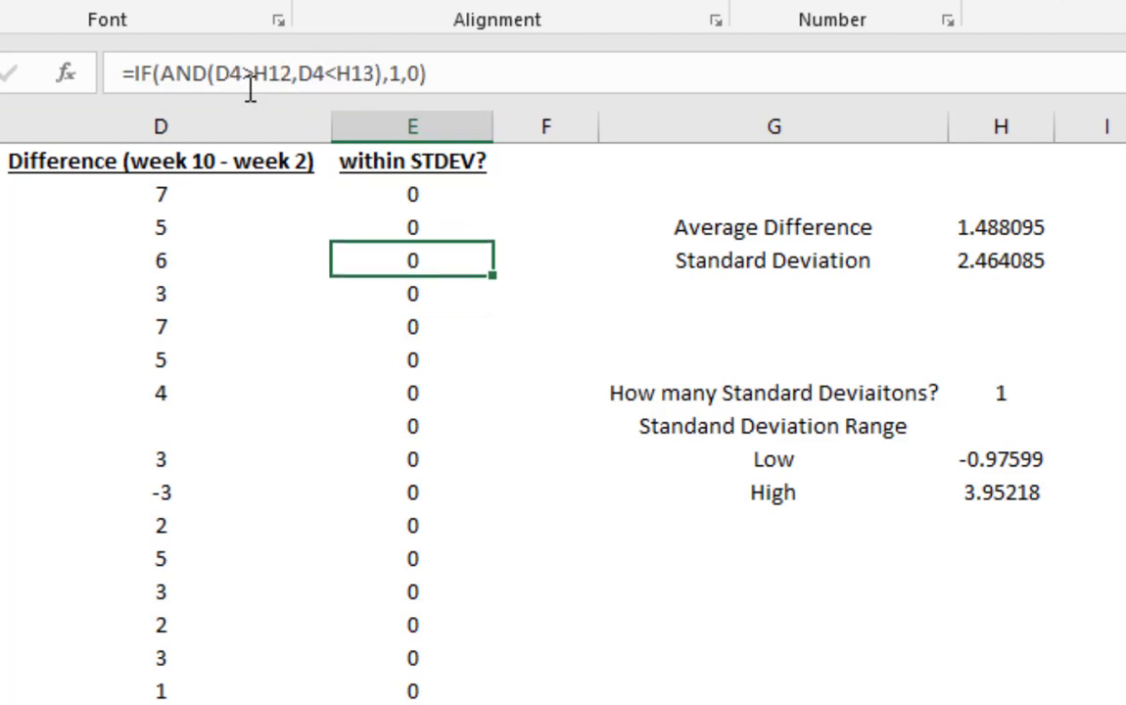
pyautogui.click(417, 292)
pyautogui.click(418, 331)
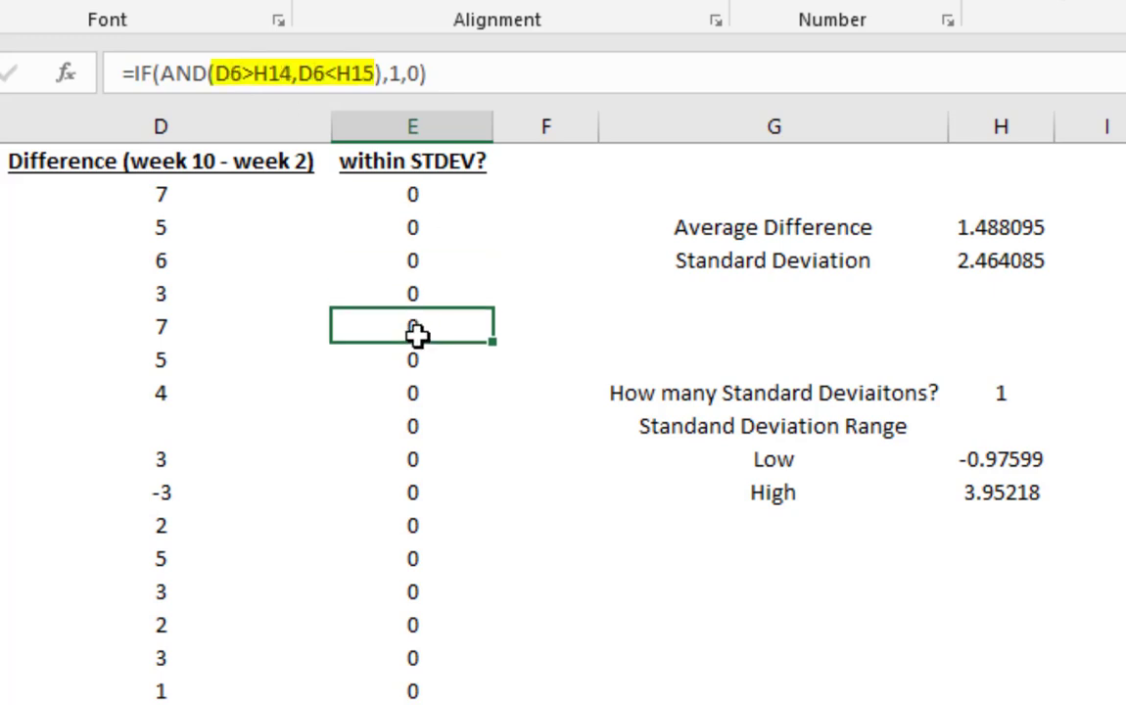
pyautogui.click(418, 502)
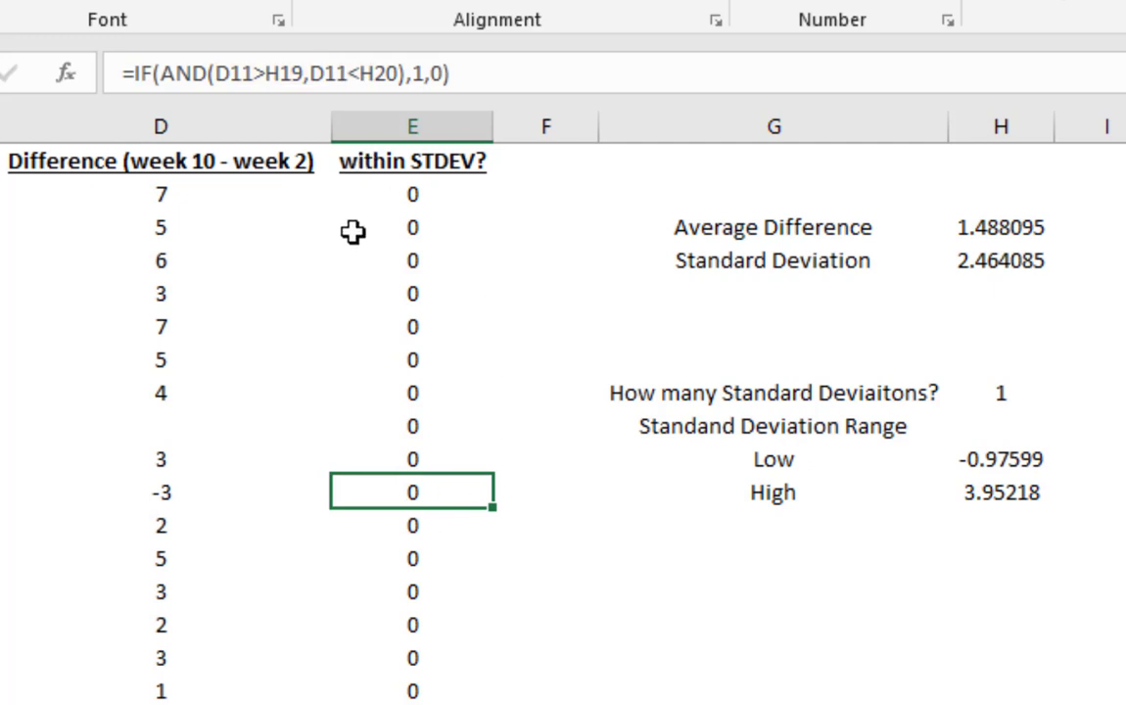
# Clear the copied formulas from E3 downward, keeping only the original formula in E2.
pyautogui.moveTo(354, 231); pyautogui.dragTo(323, 704)
pyautogui.press('Delete')
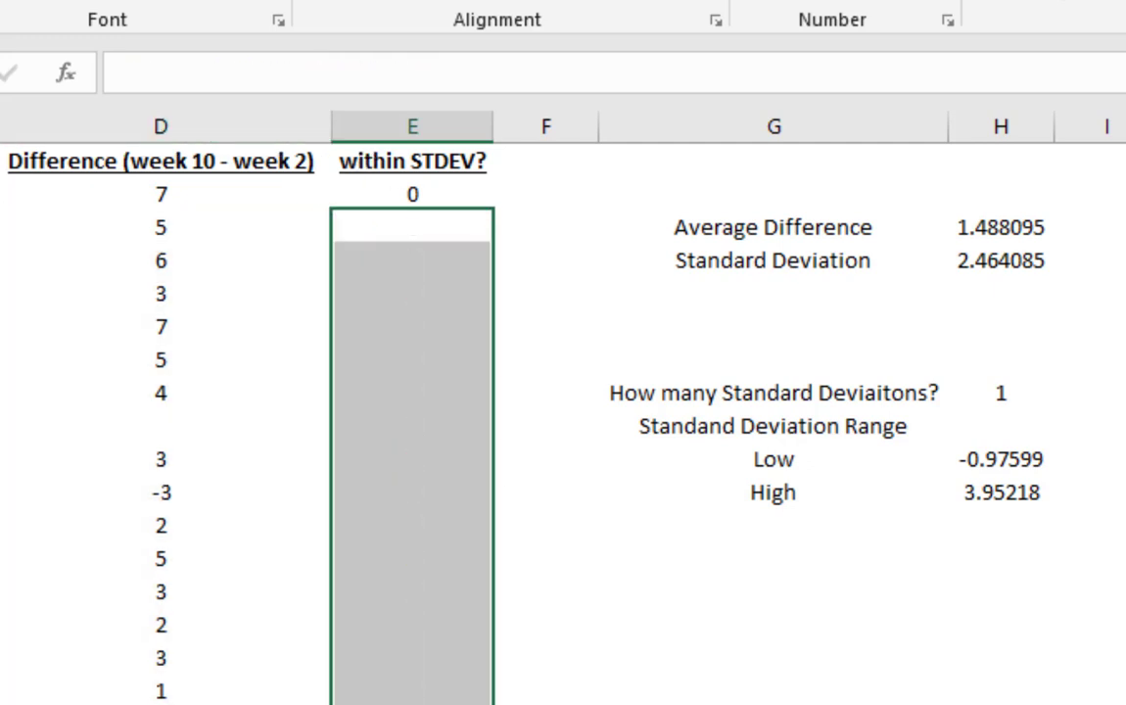
# Make the Low and High limit references absolute in E2, giving =IF(AND(D2>$H$10,D2<$H$11),1,0).
pyautogui.click(432, 196)
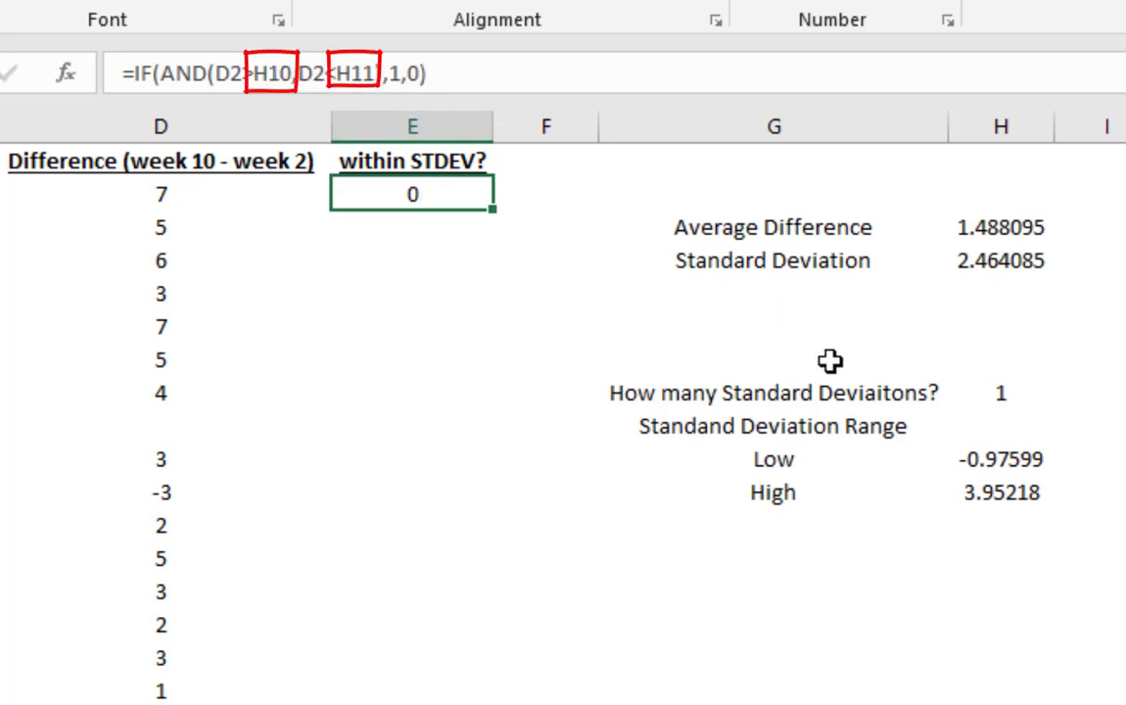
pyautogui.moveTo(988, 459); pyautogui.dragTo(976, 494)
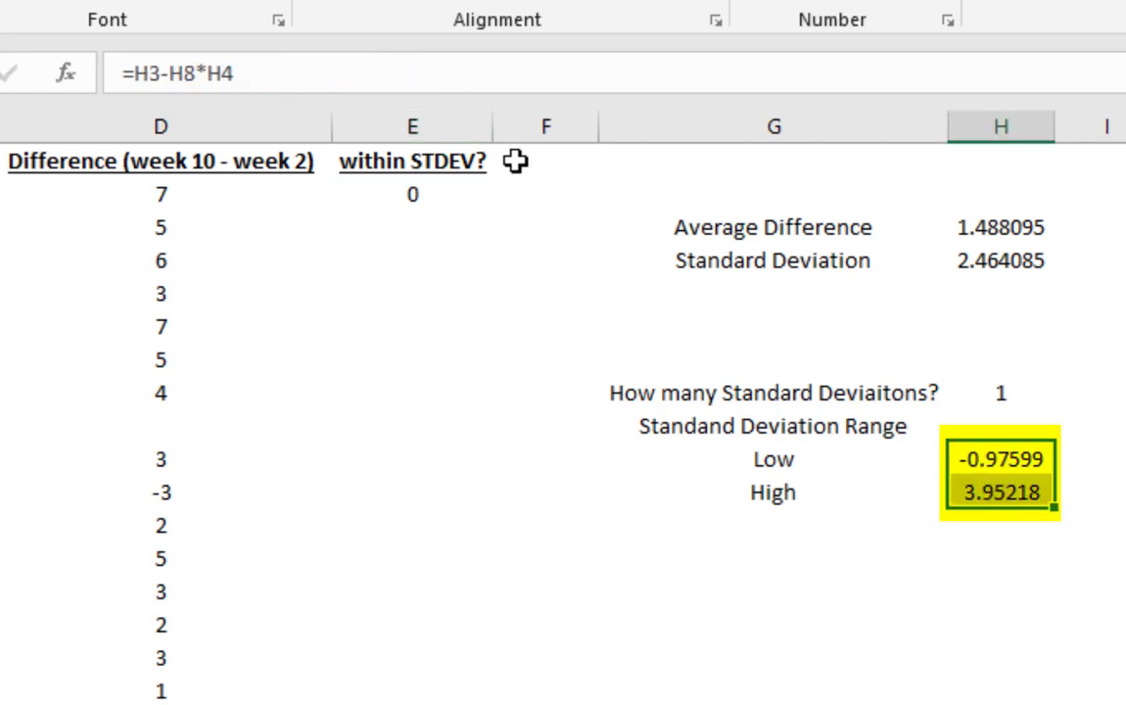
pyautogui.press('Return')
pyautogui.click(412, 198)
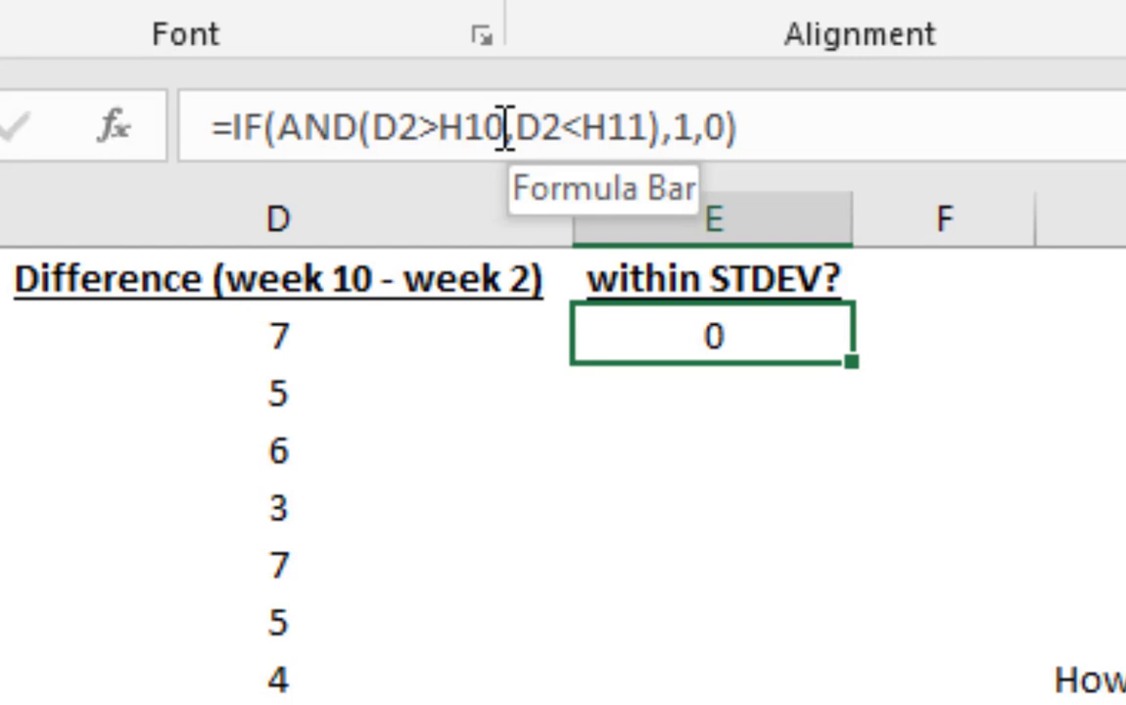
pyautogui.moveTo(505, 129); pyautogui.dragTo(452, 147)
pyautogui.press('F4')
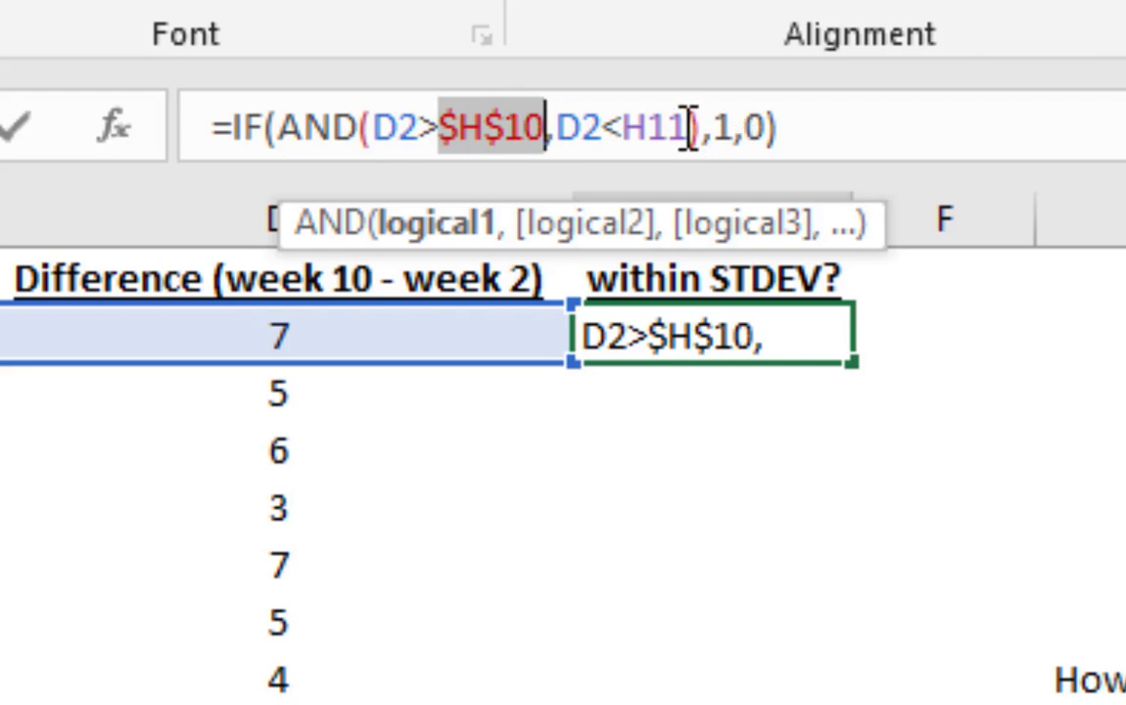
pyautogui.moveTo(688, 125); pyautogui.dragTo(632, 114)
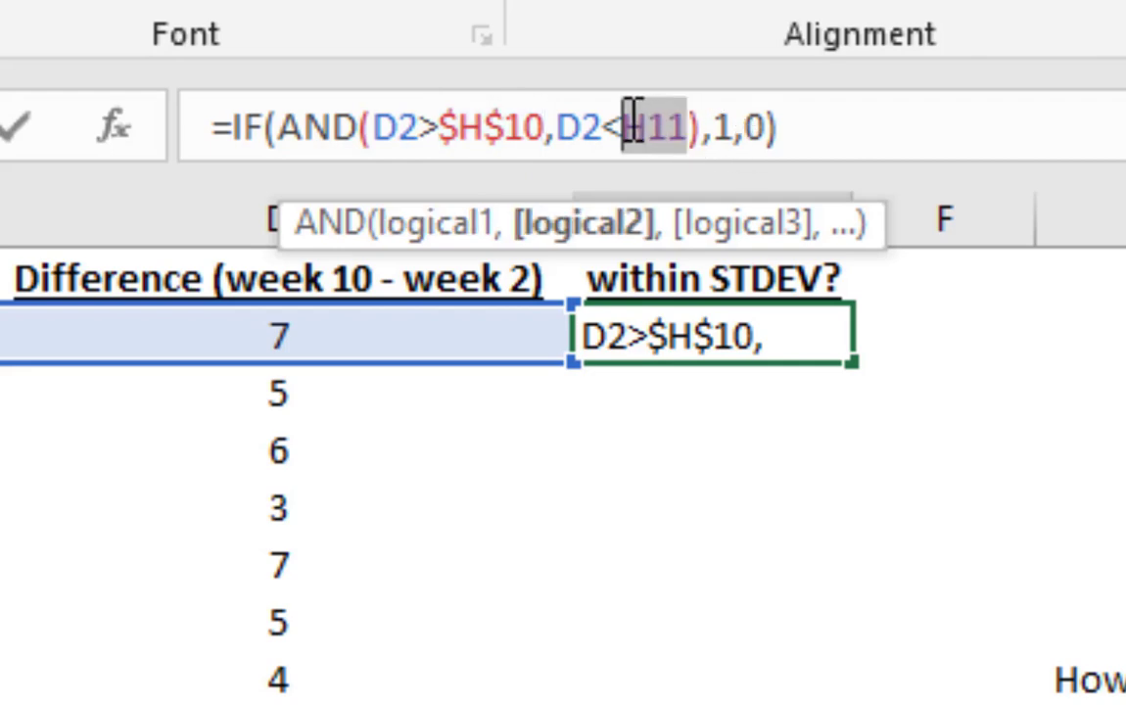
pyautogui.press('F4')
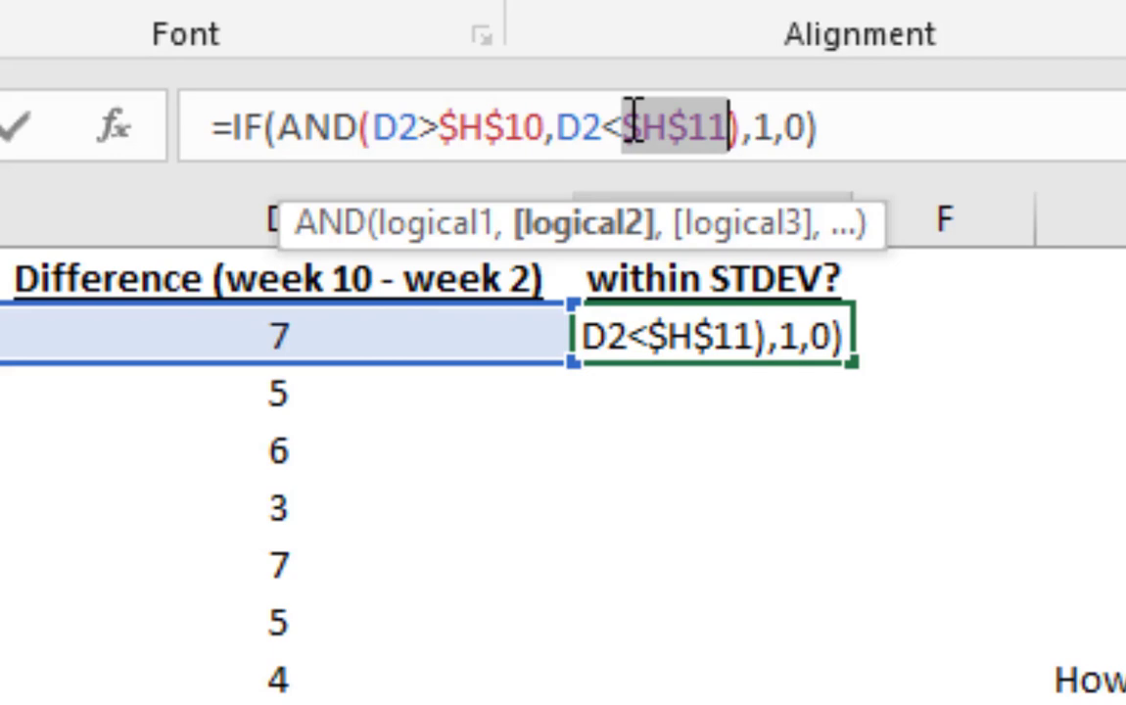
pyautogui.press('Return')
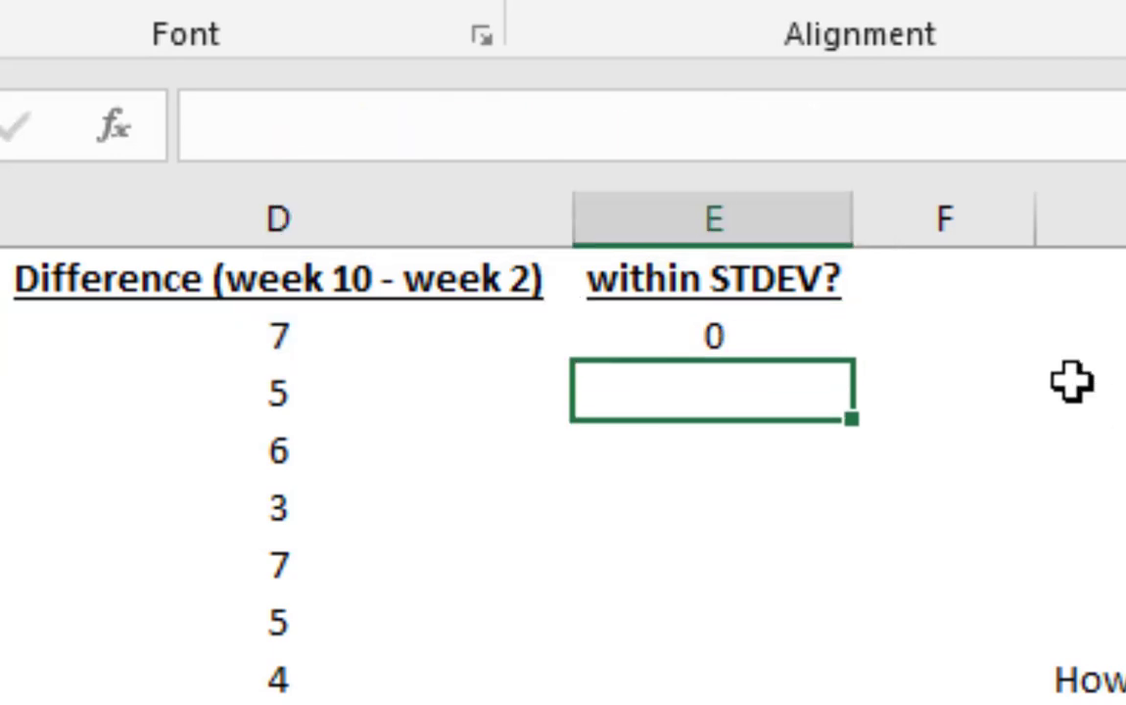
# Copy the E2 formula with its absolute limit references down column E alongside the differences and check the copy in E5.
pyautogui.click(728, 330)
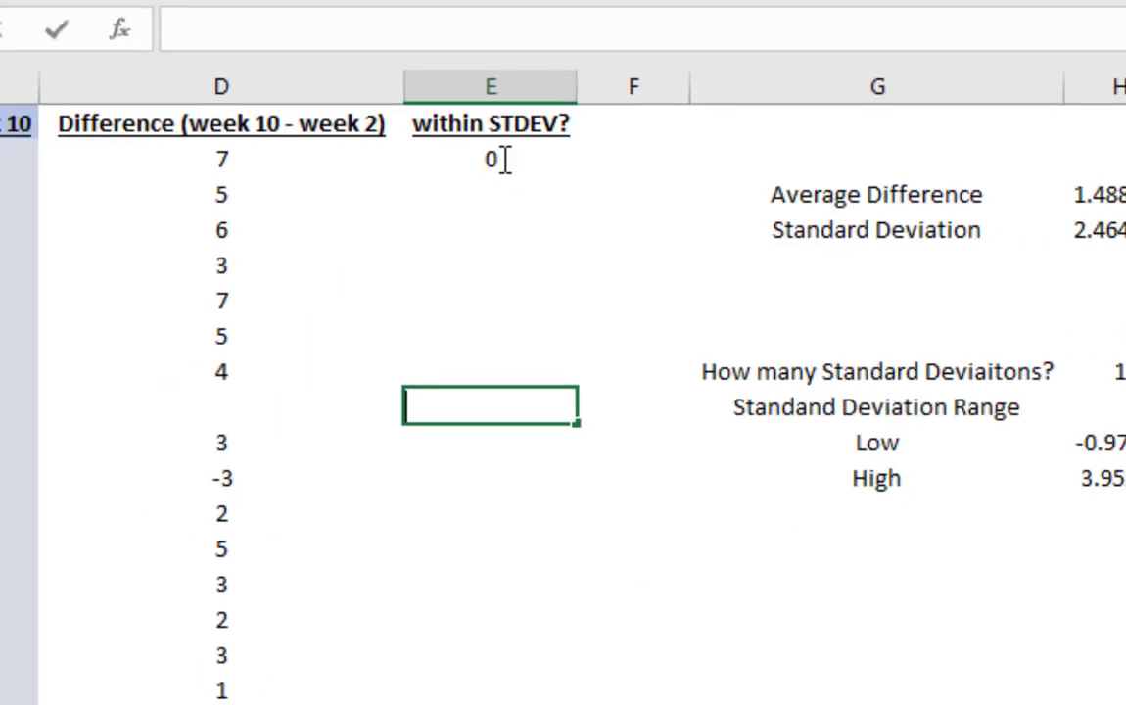
pyautogui.click(501, 159)
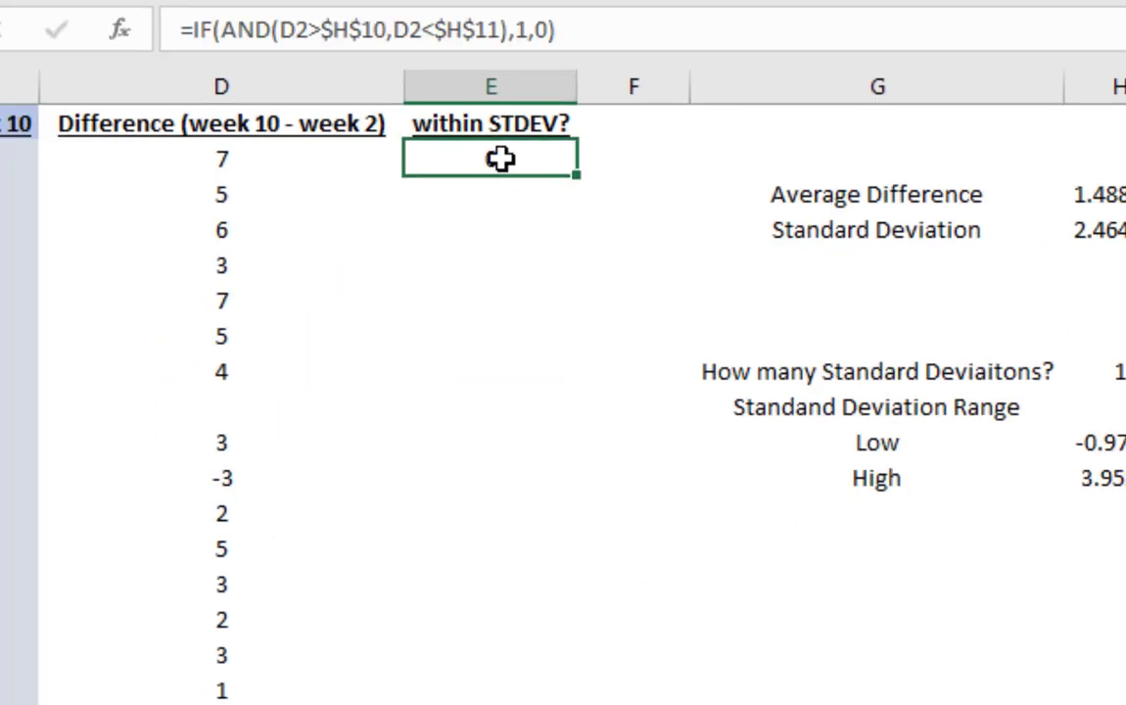
pyautogui.doubleClick(578, 179)
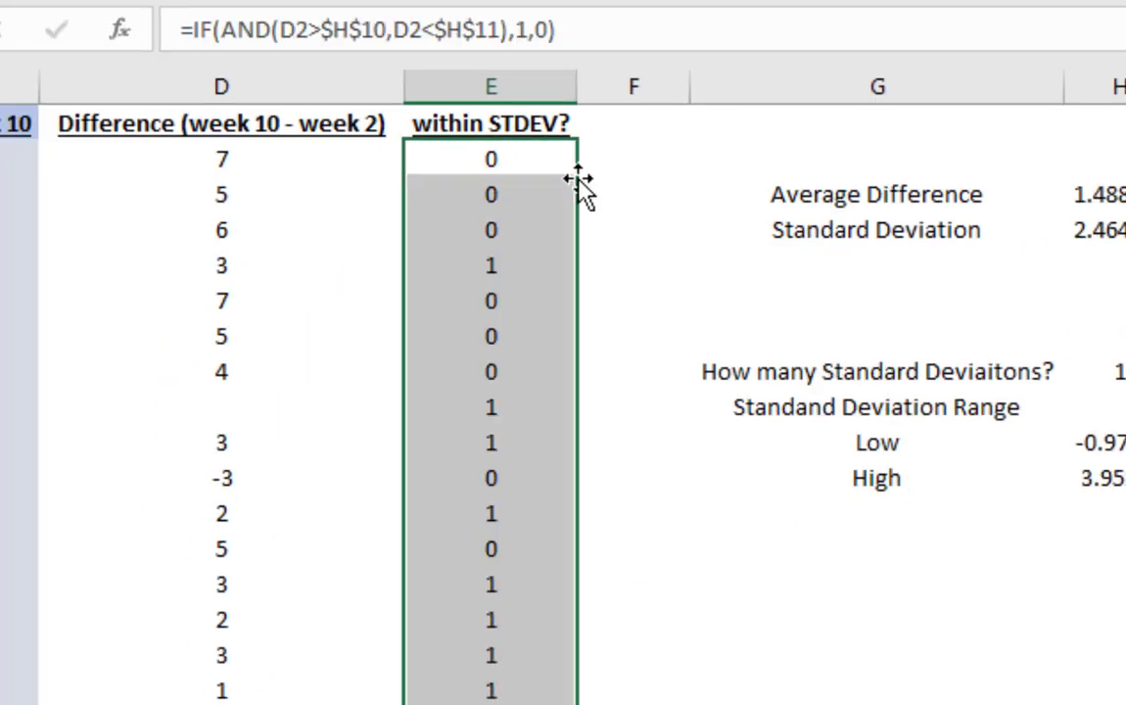
pyautogui.click(473, 266)
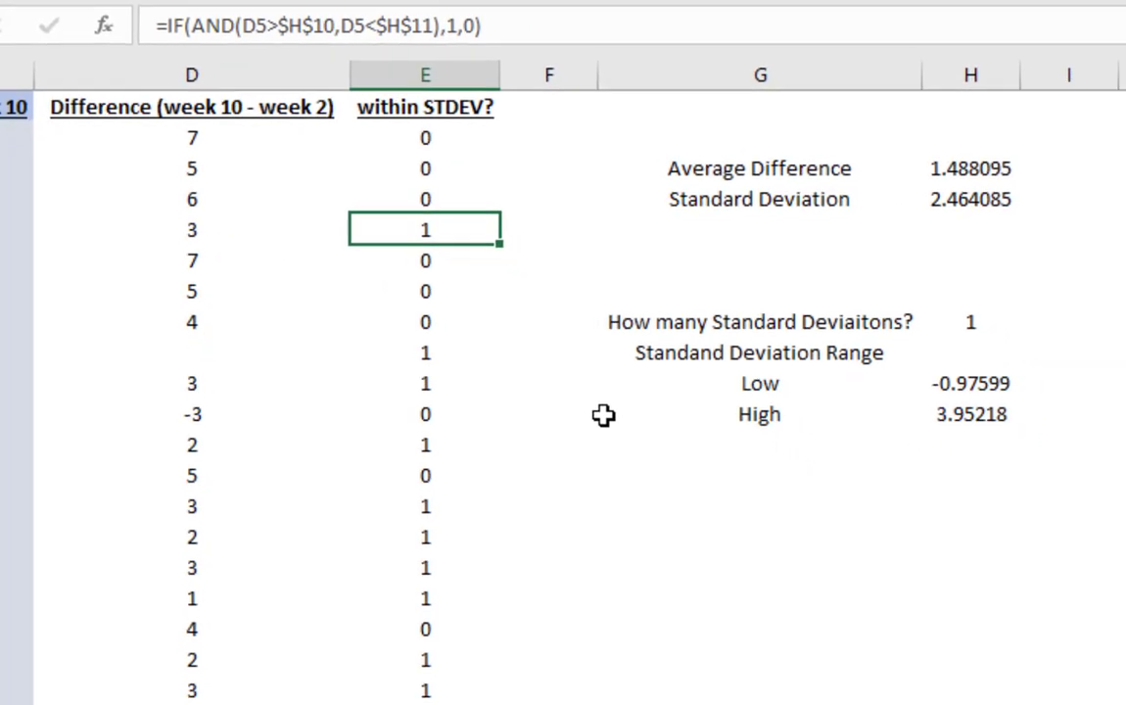
# Delete cells B9:E9, the record with a blank difference, shifting the cells below up.
pyautogui.moveTo(428, 352); pyautogui.dragTo(0, 352)
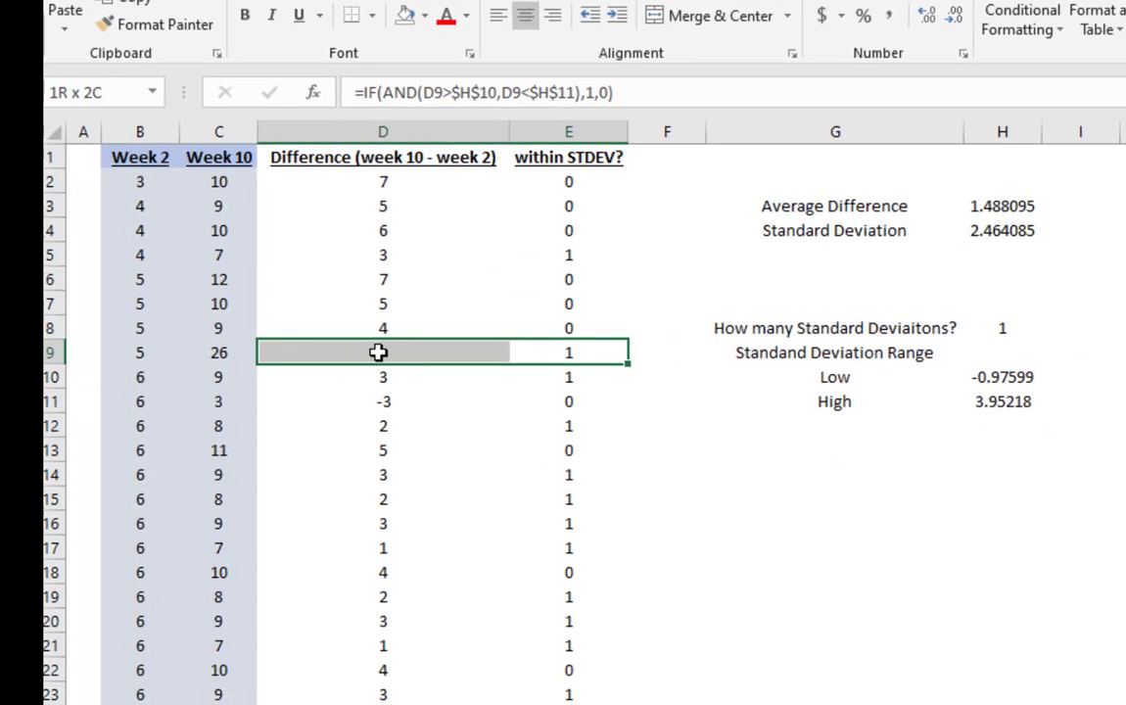
pyautogui.moveTo(157, 351); pyautogui.dragTo(151, 355)
pyautogui.rightClick(152, 354)
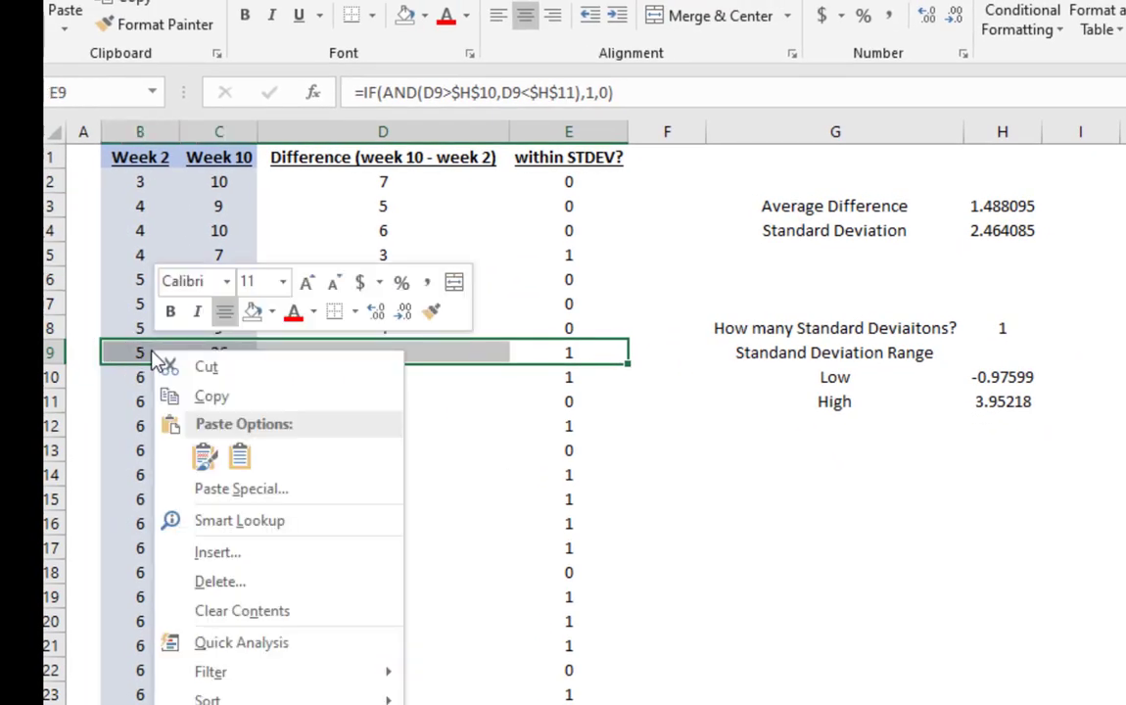
pyautogui.click(221, 582)
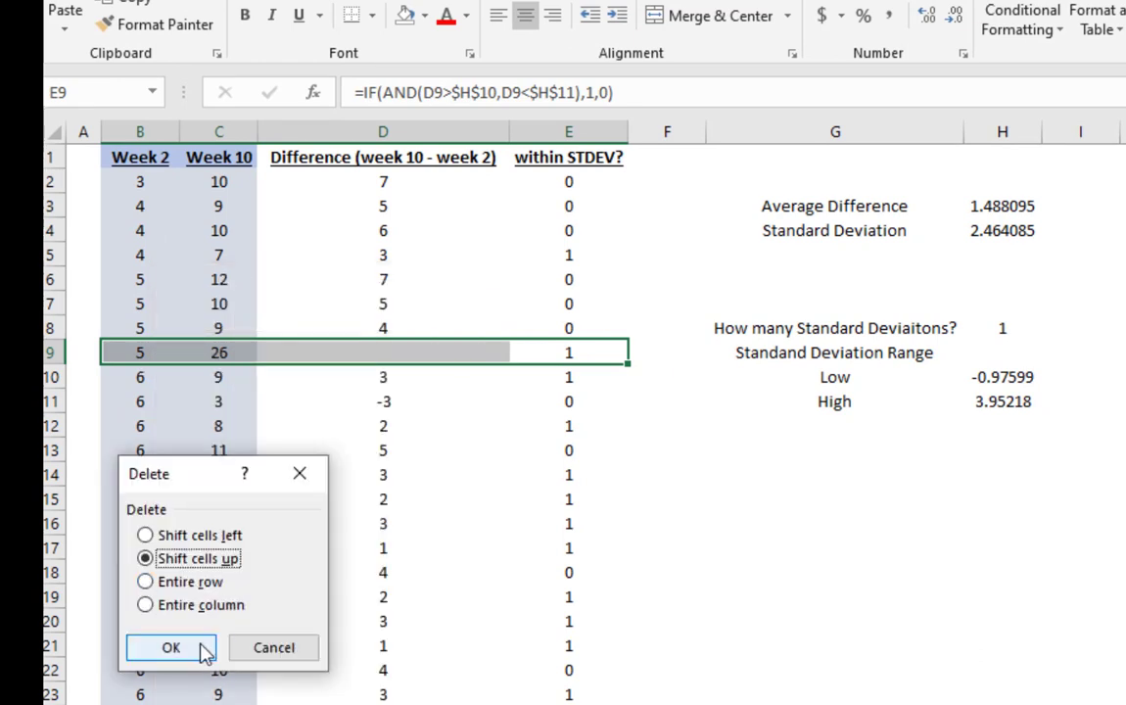
pyautogui.click(169, 644)
# Delete cells B77:E77, the other record with a blank difference, shifting the cells below up.
pyautogui.scroll(-17, 352, 637)
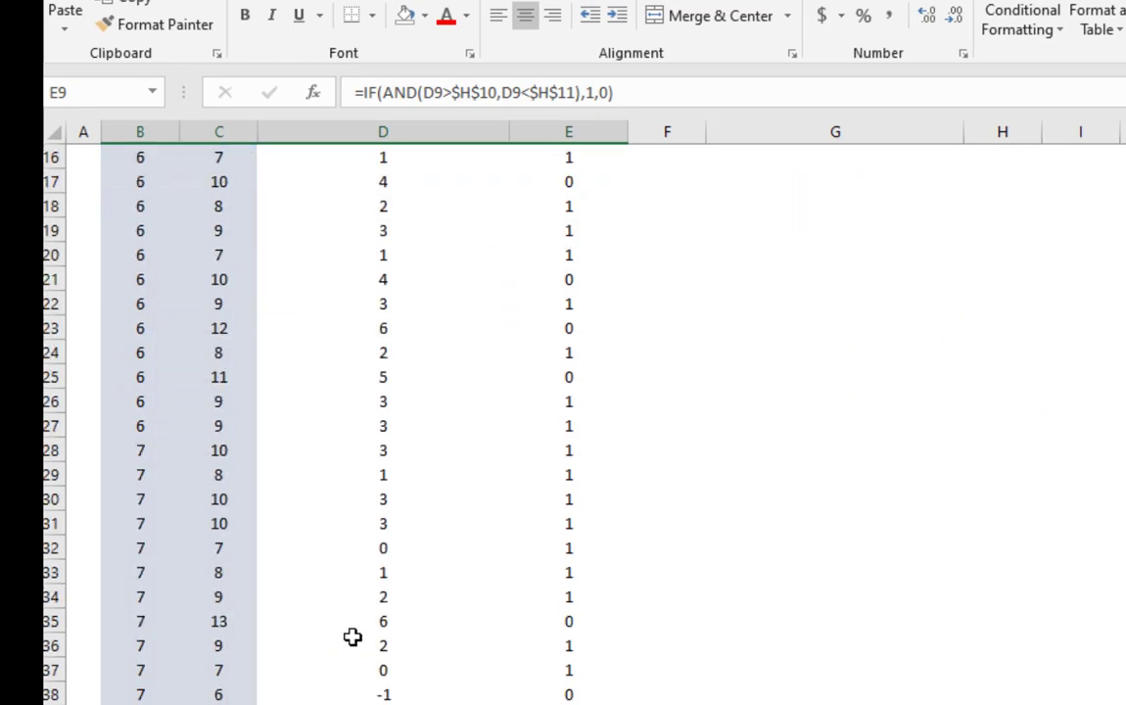
pyautogui.scroll(-3, 352, 637)
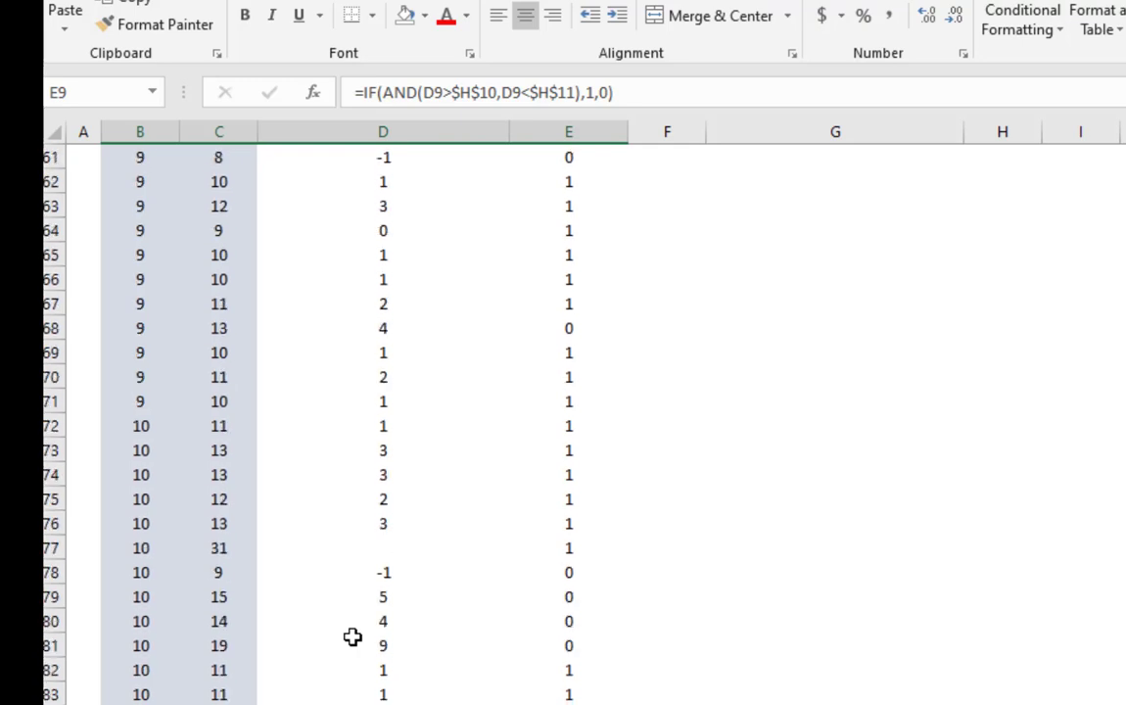
pyautogui.moveTo(568, 546); pyautogui.dragTo(158, 550)
pyautogui.rightClick(161, 556)
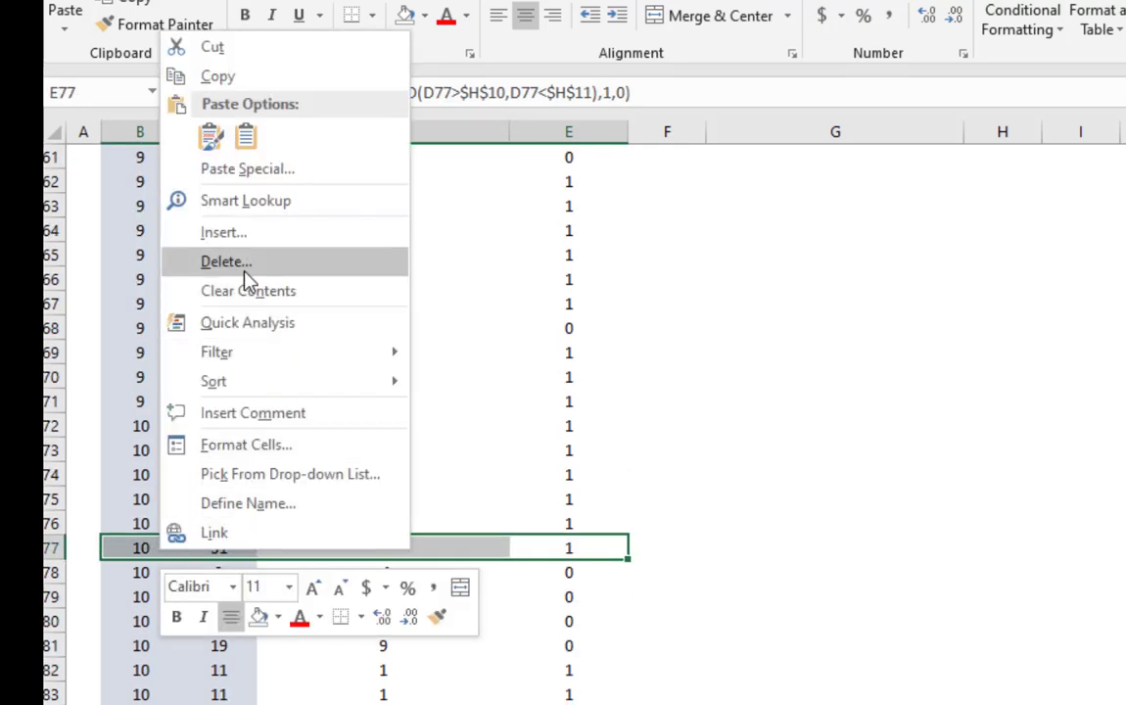
pyautogui.click(279, 263)
pyautogui.click(186, 335)
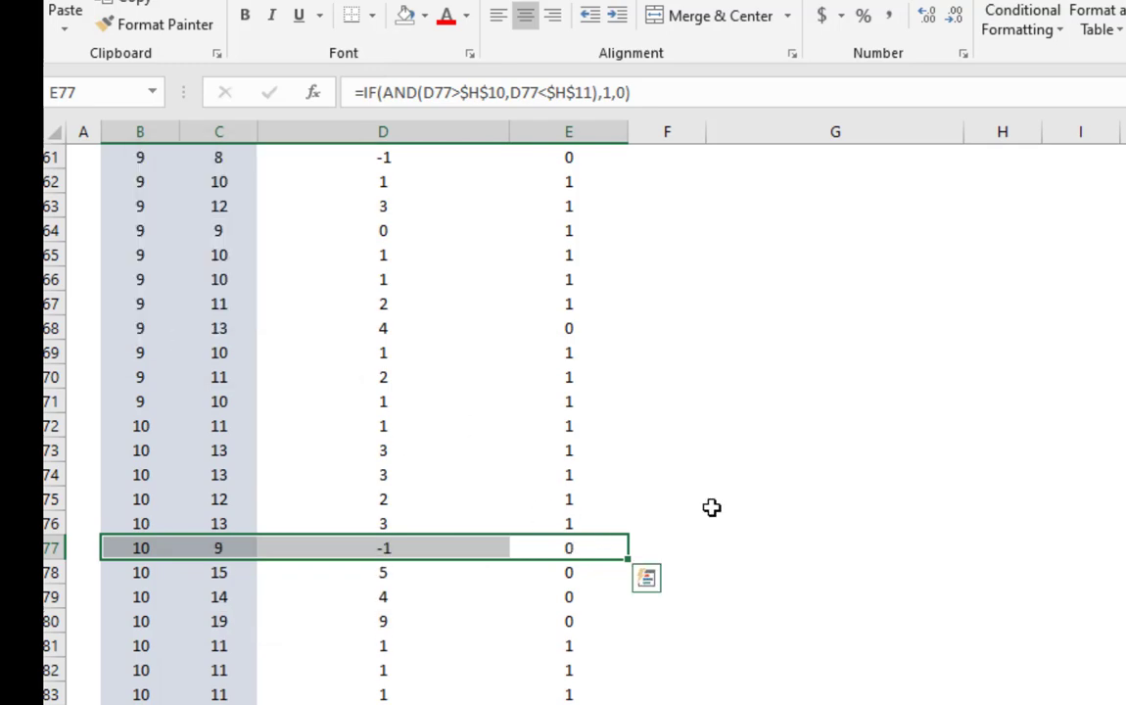
# Label G5 "Sample Size" and enter =COUNT(E:E) in H5 to count the flagged records.
pyautogui.scroll(11, 766, 512)
pyautogui.scroll(9, 766, 513)
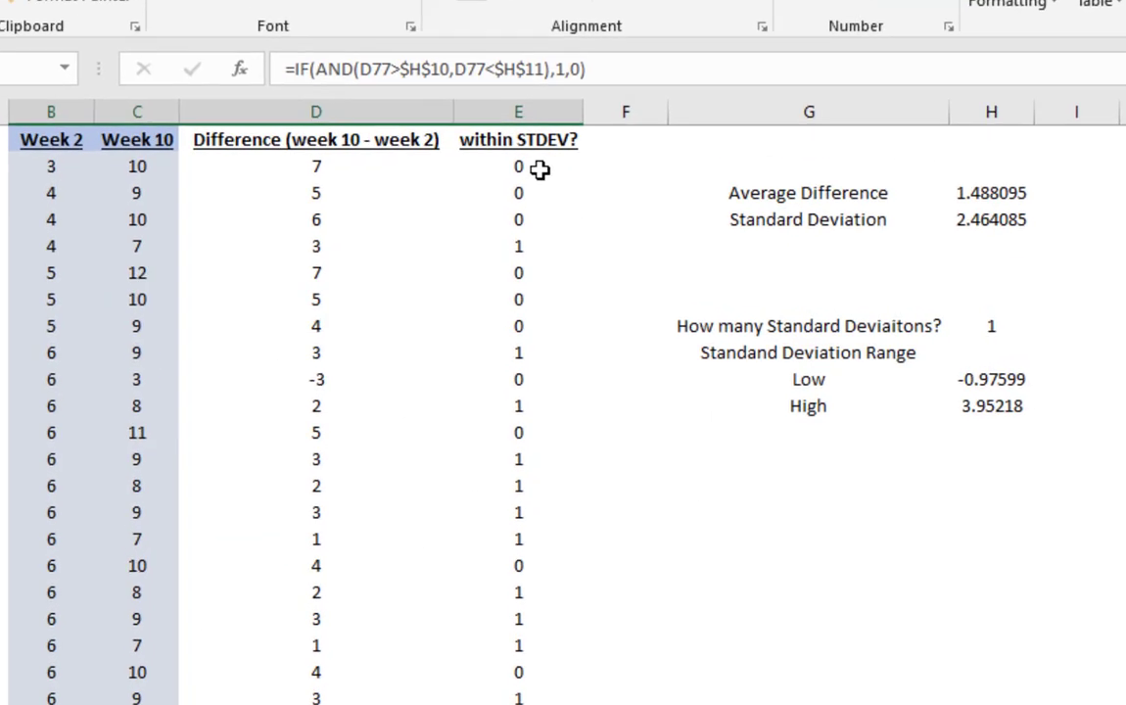
pyautogui.click(877, 244)
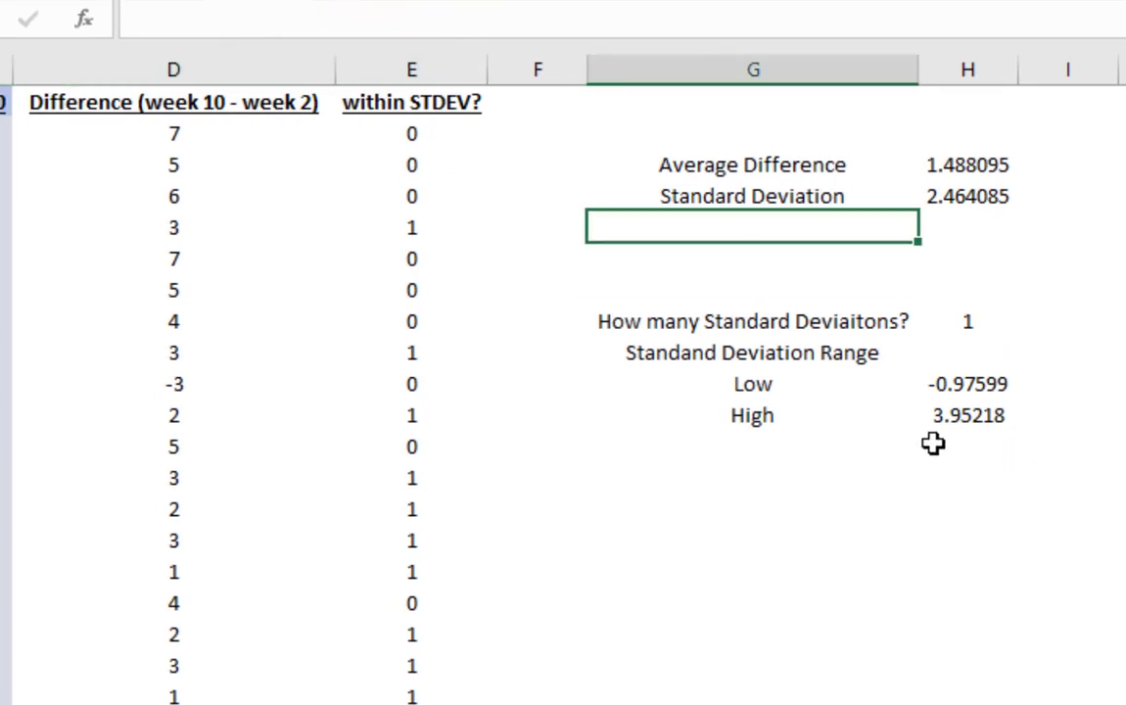
pyautogui.write('Sample Size')
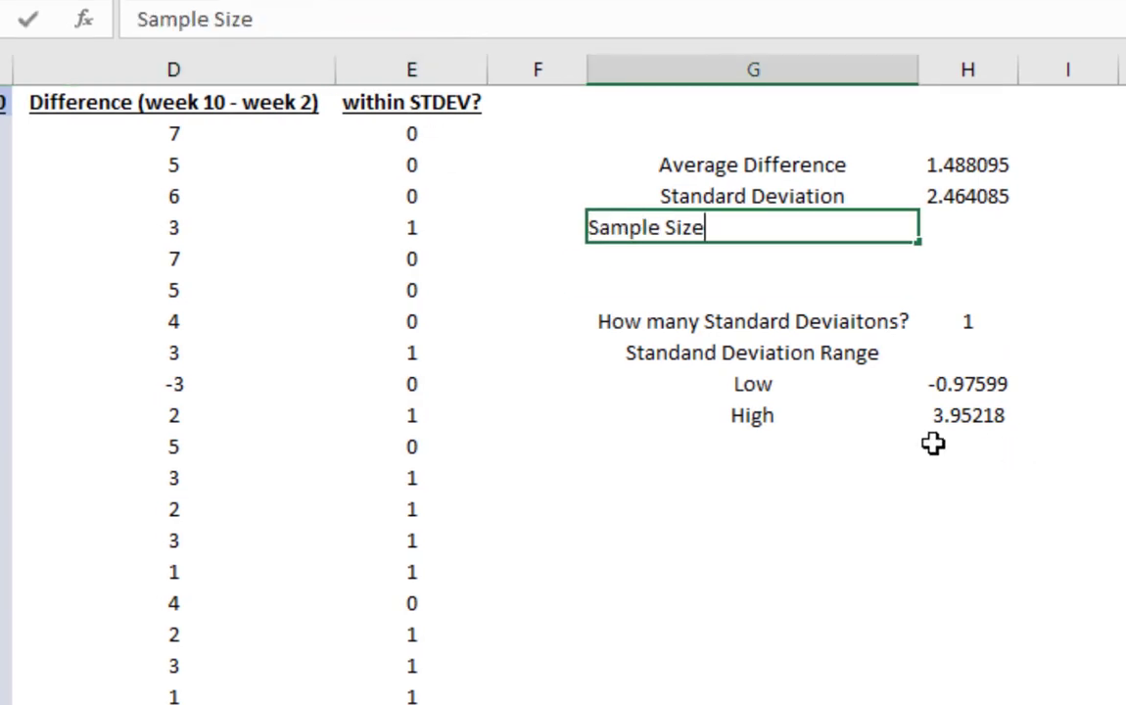
pyautogui.press('Tab')
pyautogui.write('=')
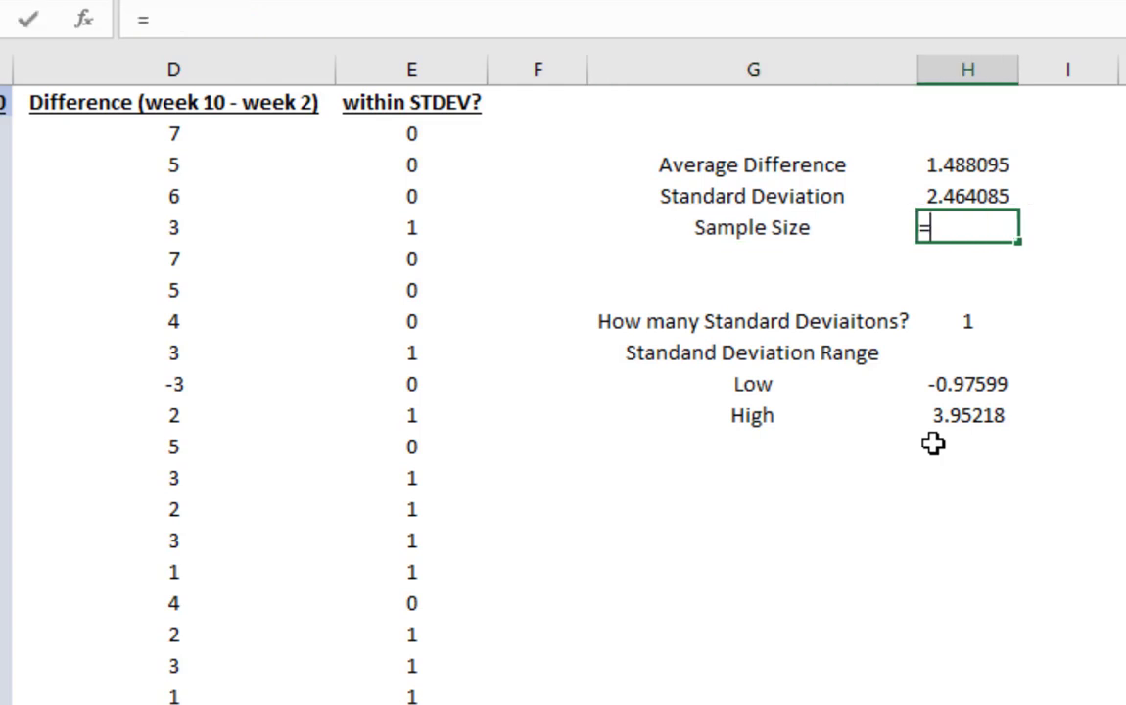
pyautogui.write('count(')
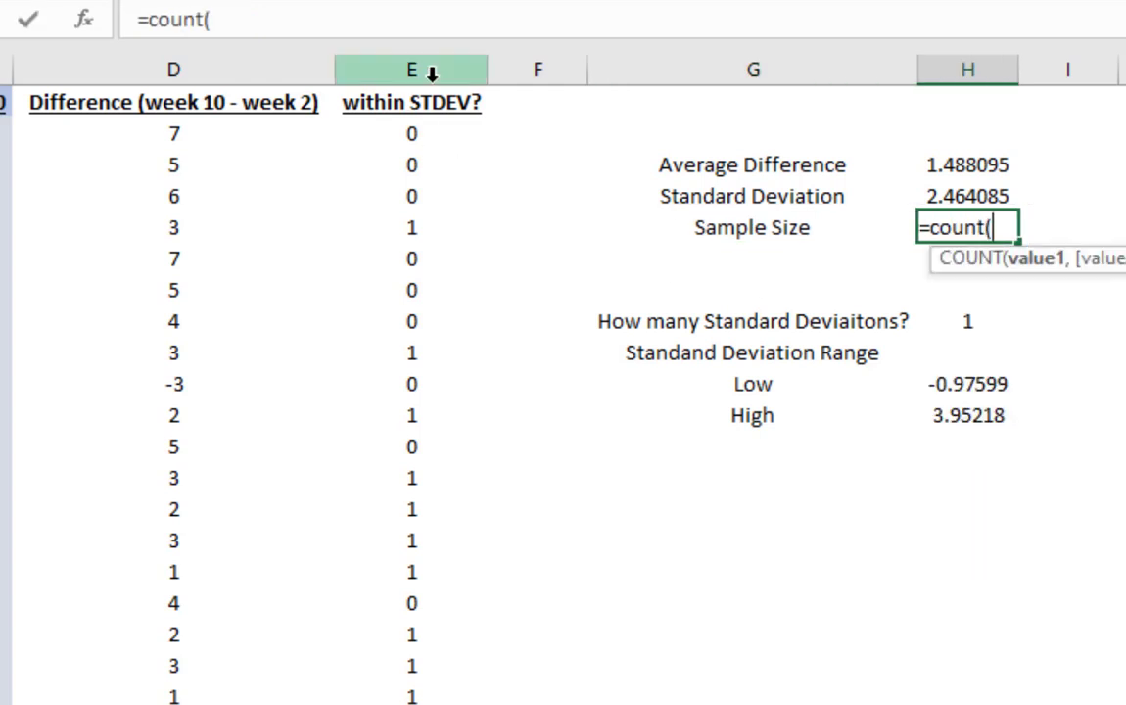
pyautogui.click(427, 71)
pyautogui.press('Return')
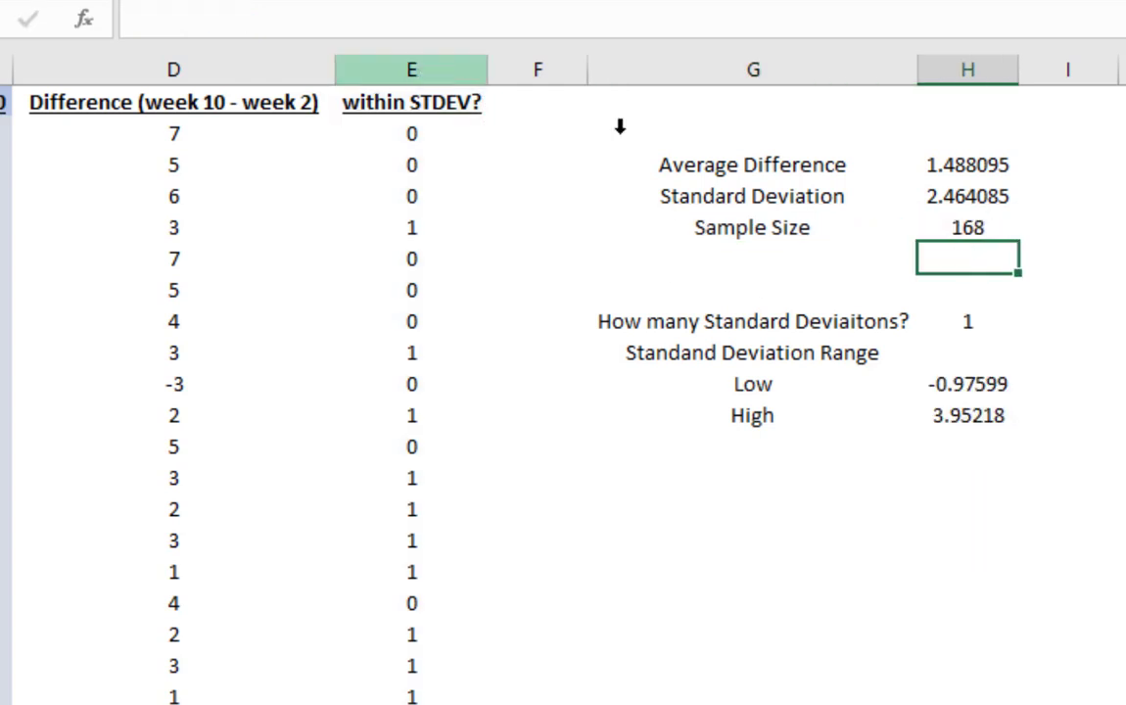
# Review the Sample Size formula in H5 and the column E cells from E2 downward that it counts.
pyautogui.click(965, 229)
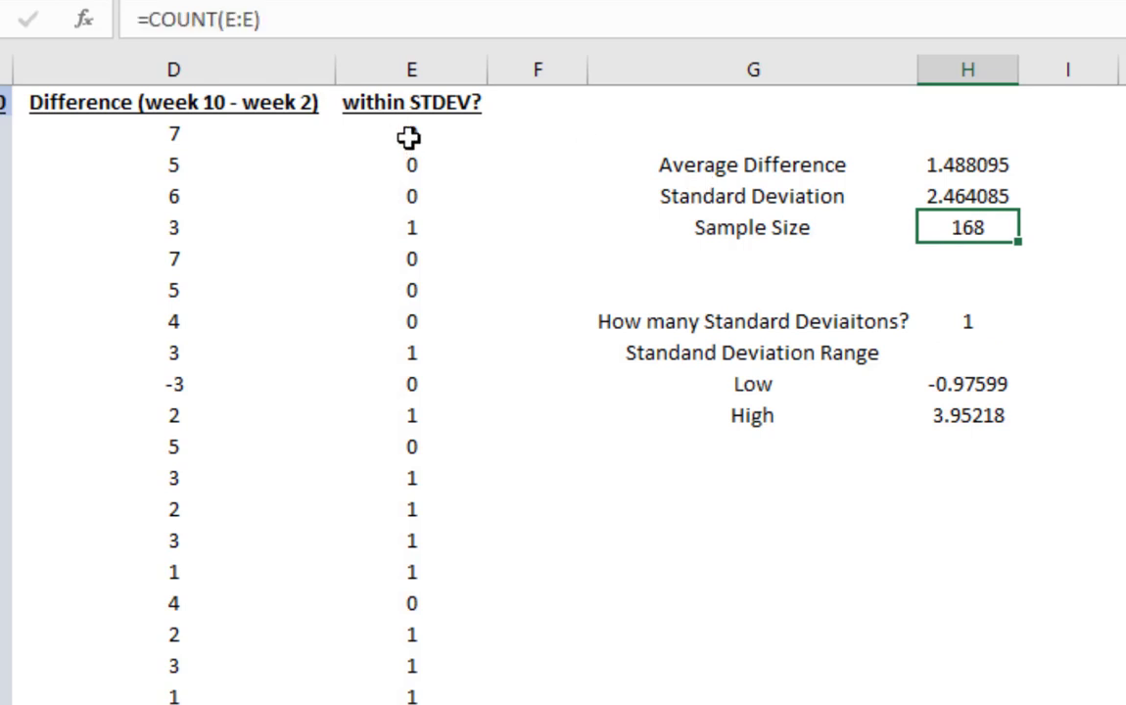
pyautogui.moveTo(409, 141); pyautogui.dragTo(411, 704)
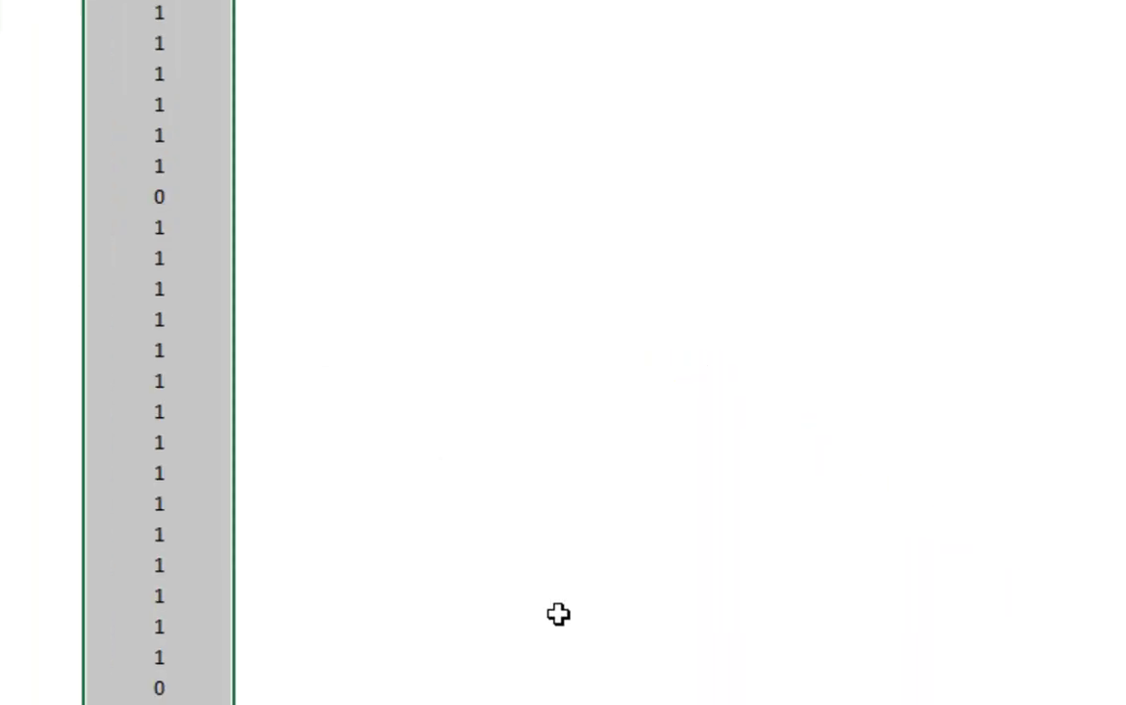
pyautogui.scroll(20, 558, 613)
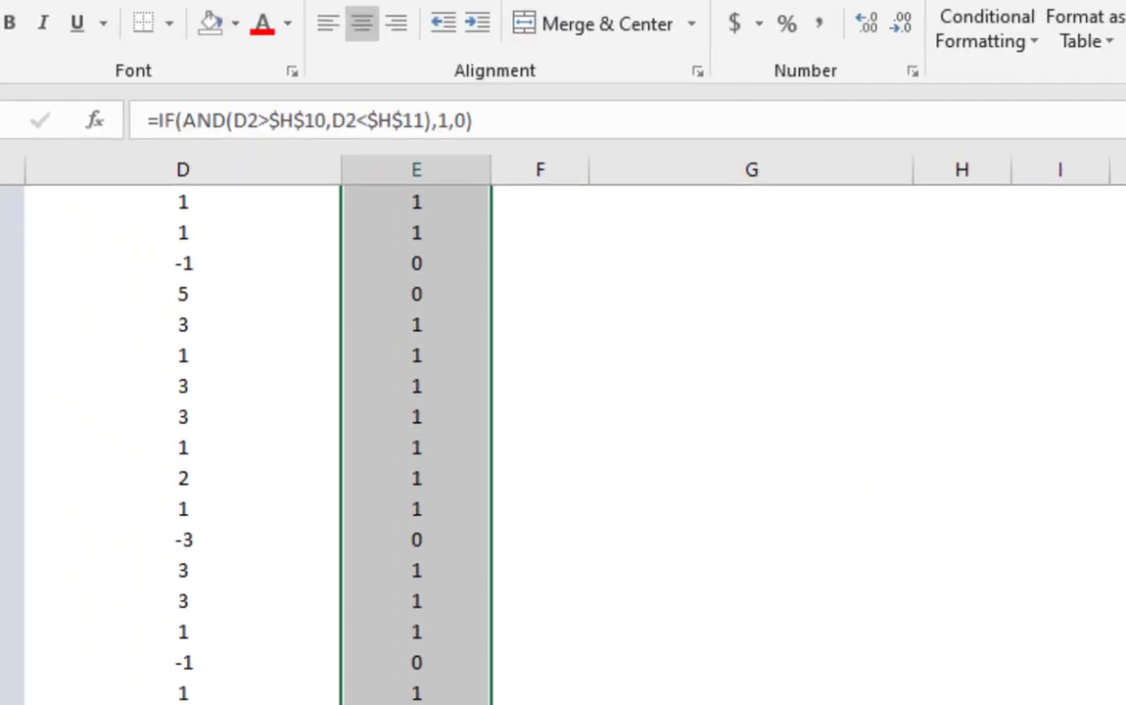
pyautogui.click(937, 334)
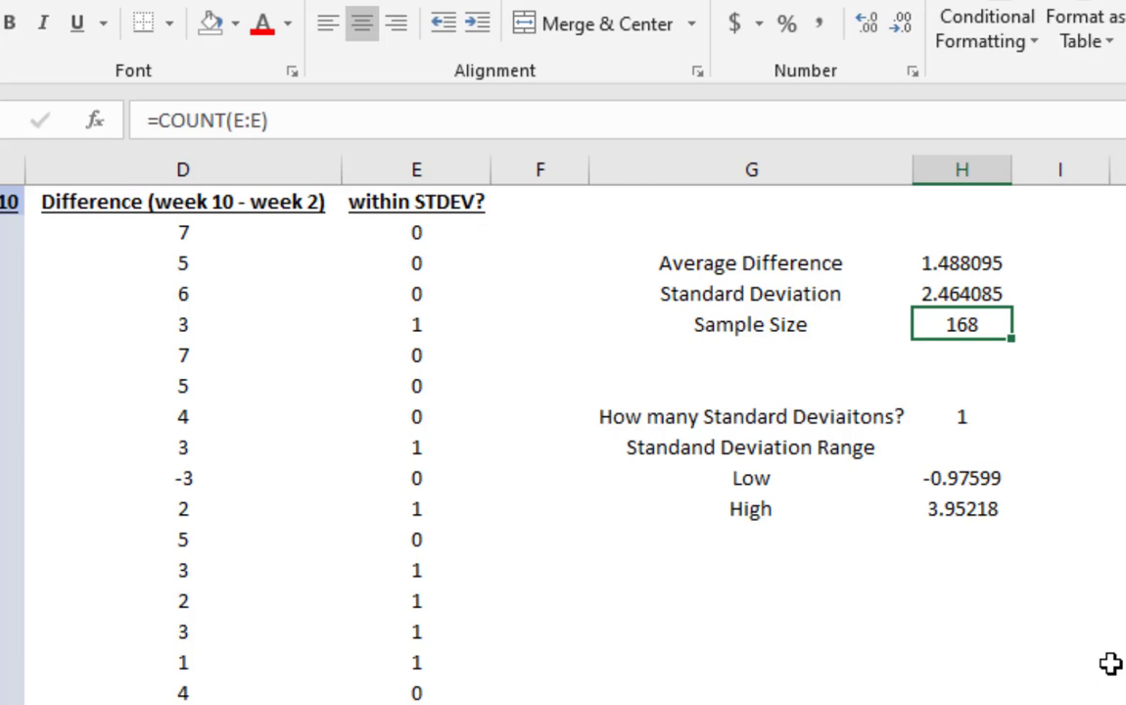
# Try 2 and 3 as the number of standard deviations in H8, and restore it to 1.
pyautogui.click(960, 411)
pyautogui.write('2')
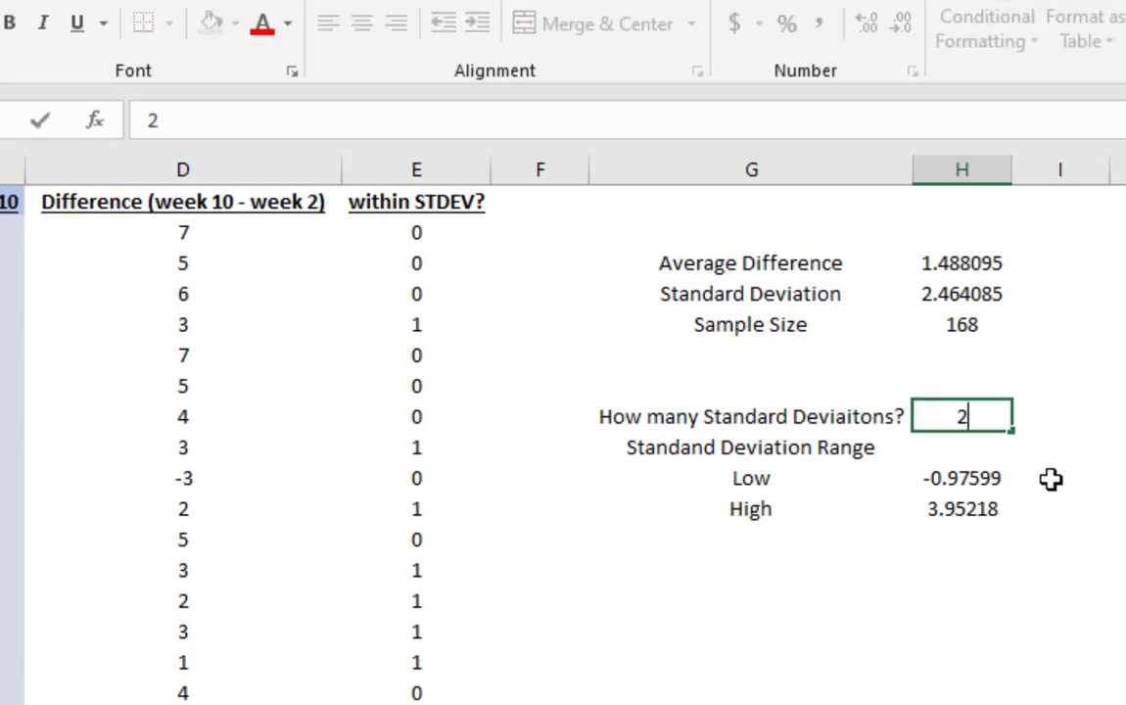
pyautogui.hotkey('ctrl', 'Return')
pyautogui.write('3')
pyautogui.hotkey('ctrl', 'Return')
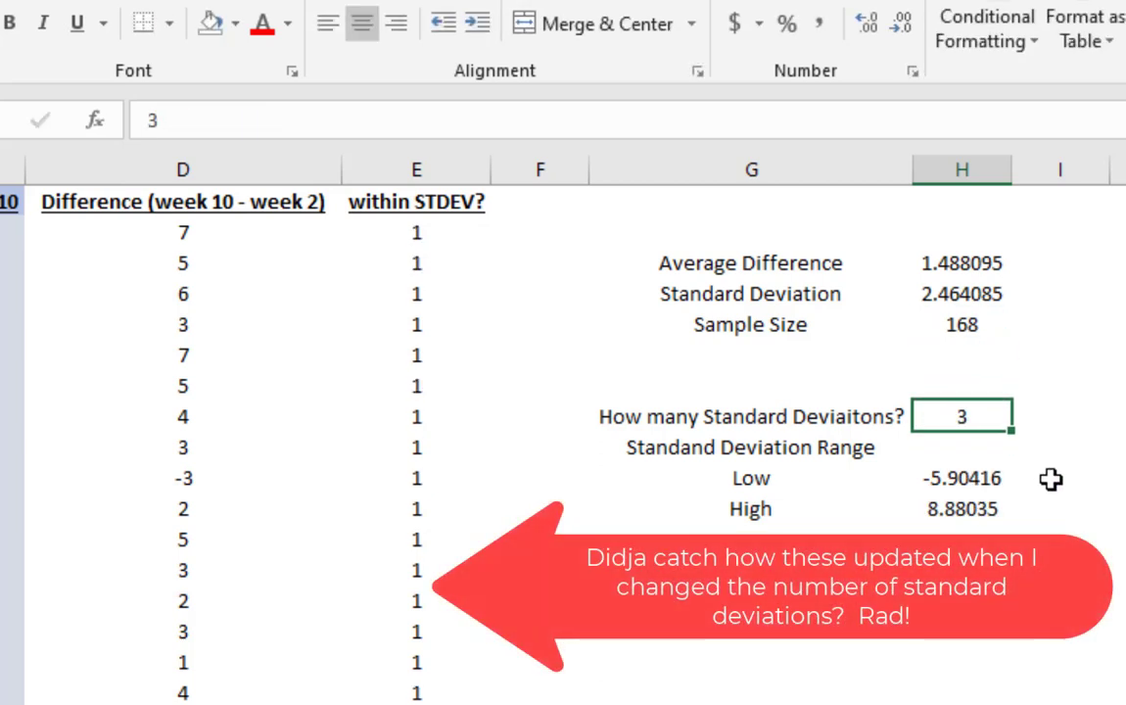
pyautogui.write('1')
pyautogui.press('Return')
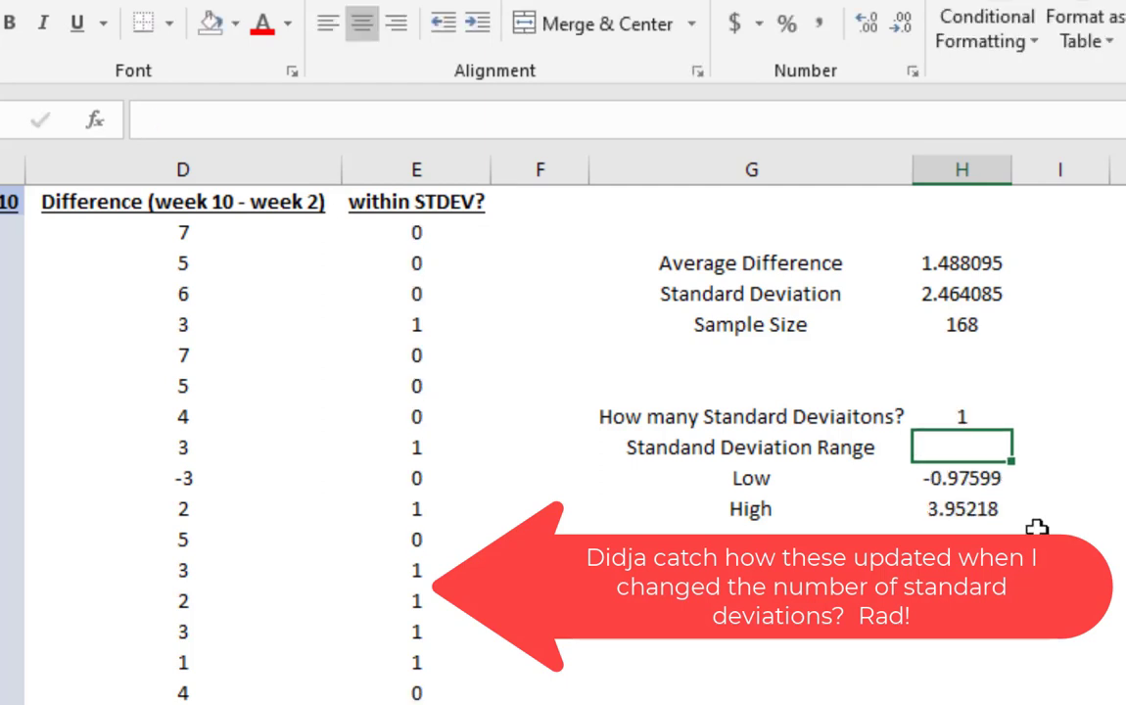
# Label cell G15 "Percent within that many standard deviations" and autofit column G to the text.
pyautogui.click(768, 641)
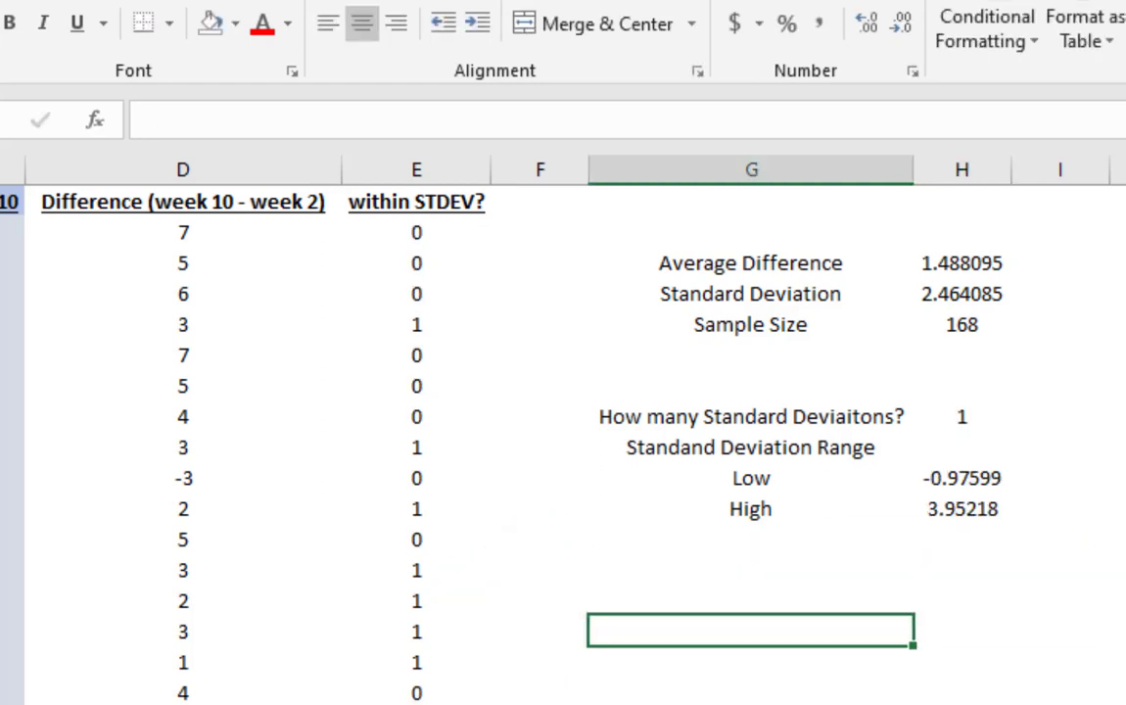
pyautogui.write('Percent w')
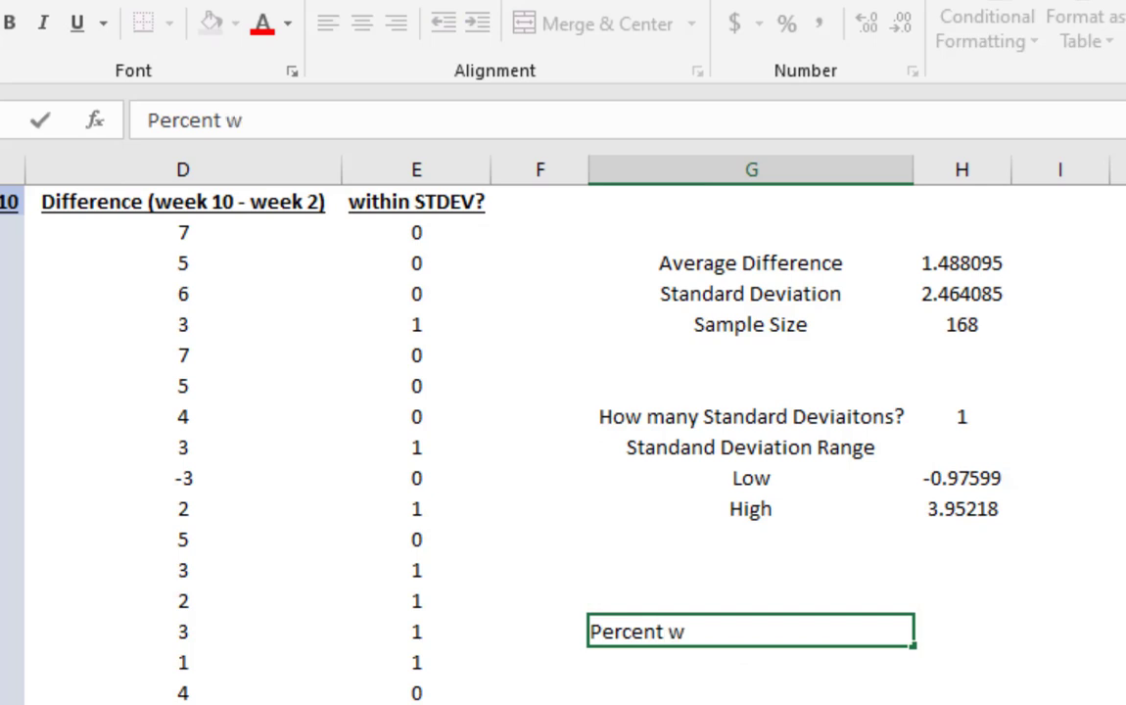
pyautogui.write('ithin that ')
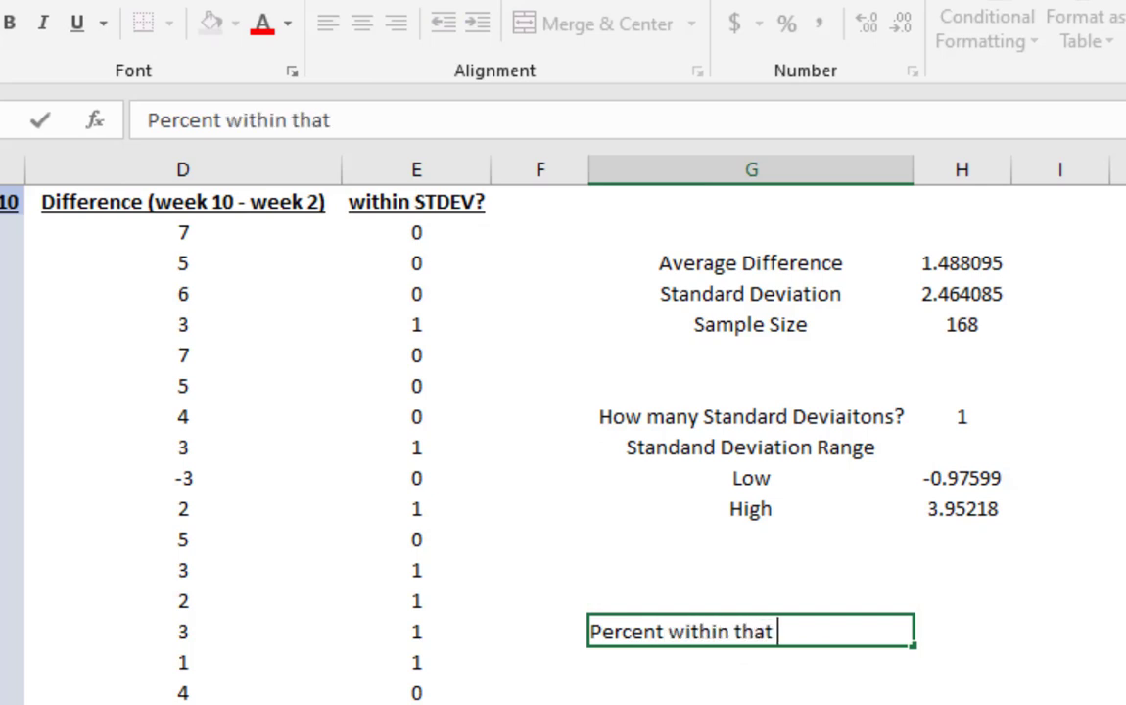
pyautogui.write('many satandadr')
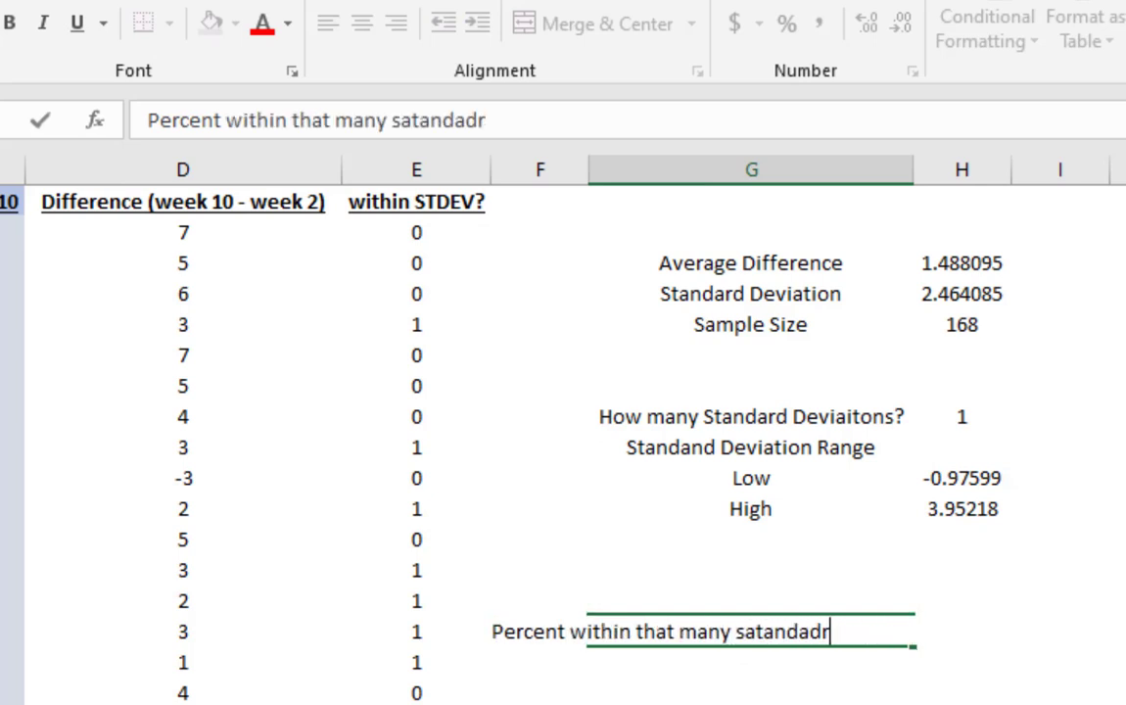
pyautogui.press('BackSpace')
pyautogui.press('BackSpace')
pyautogui.press('BackSpace')
pyautogui.press('BackSpace')
pyautogui.press('BackSpace')
pyautogui.press('BackSpace')
pyautogui.press('BackSpace')
pyautogui.press('BackSpace')
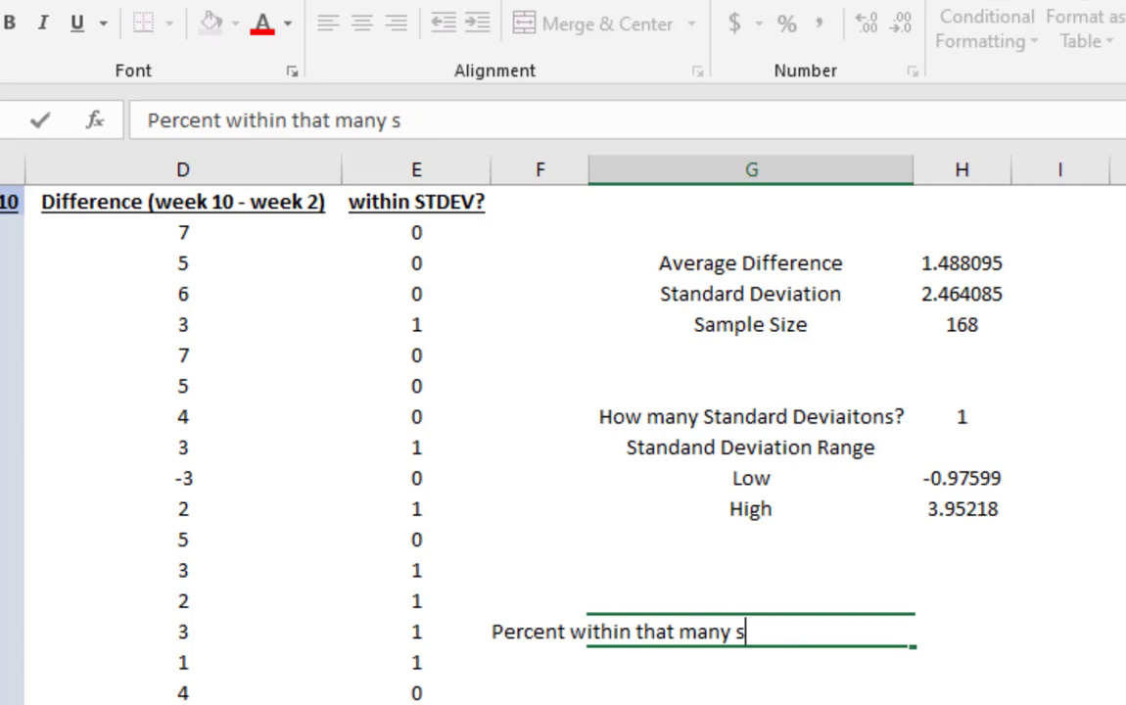
pyautogui.write('tandadrd')
pyautogui.press('BackSpace')
pyautogui.press('BackSpace')
pyautogui.press('BackSpace')
pyautogui.press('BackSpace')
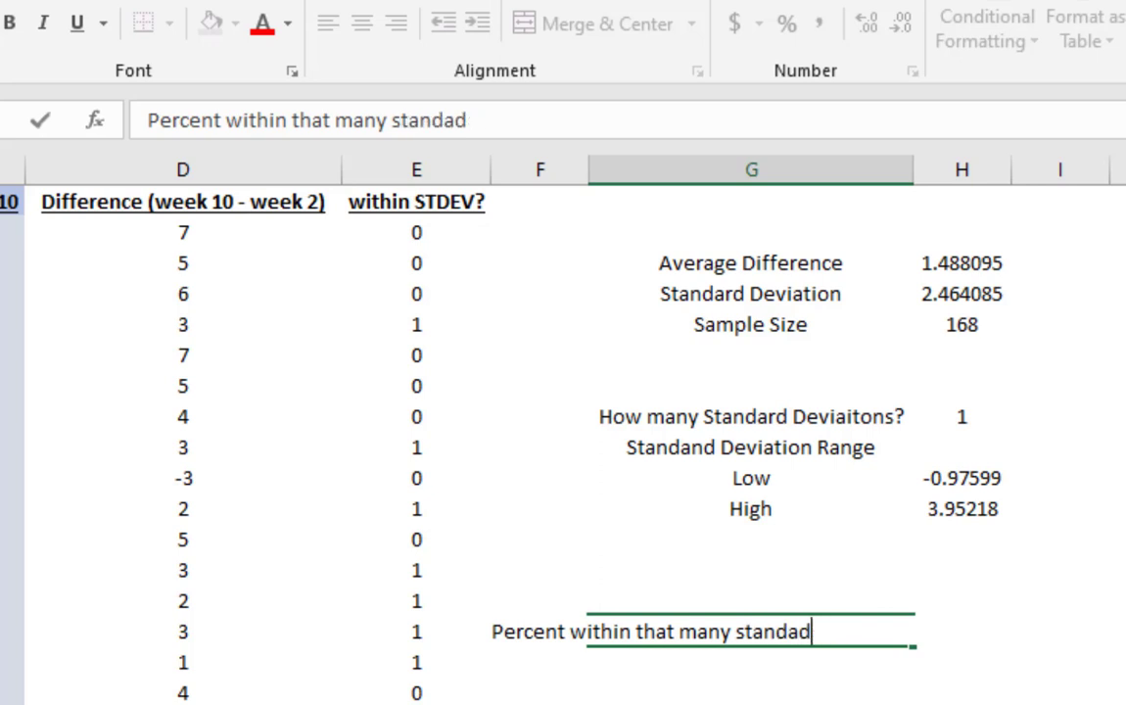
pyautogui.write('rfd D')
pyautogui.press('BackSpace')
pyautogui.press('BackSpace')
pyautogui.press('BackSpace')
pyautogui.press('BackSpace')
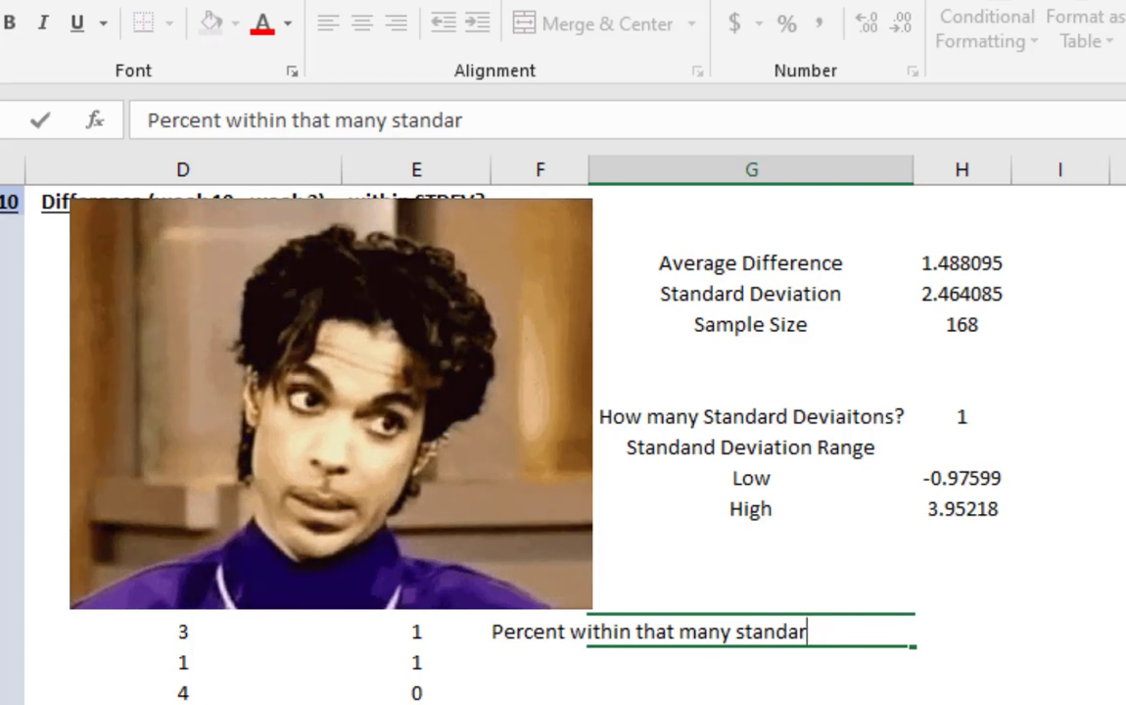
pyautogui.write('d deviations')
pyautogui.press('Return')
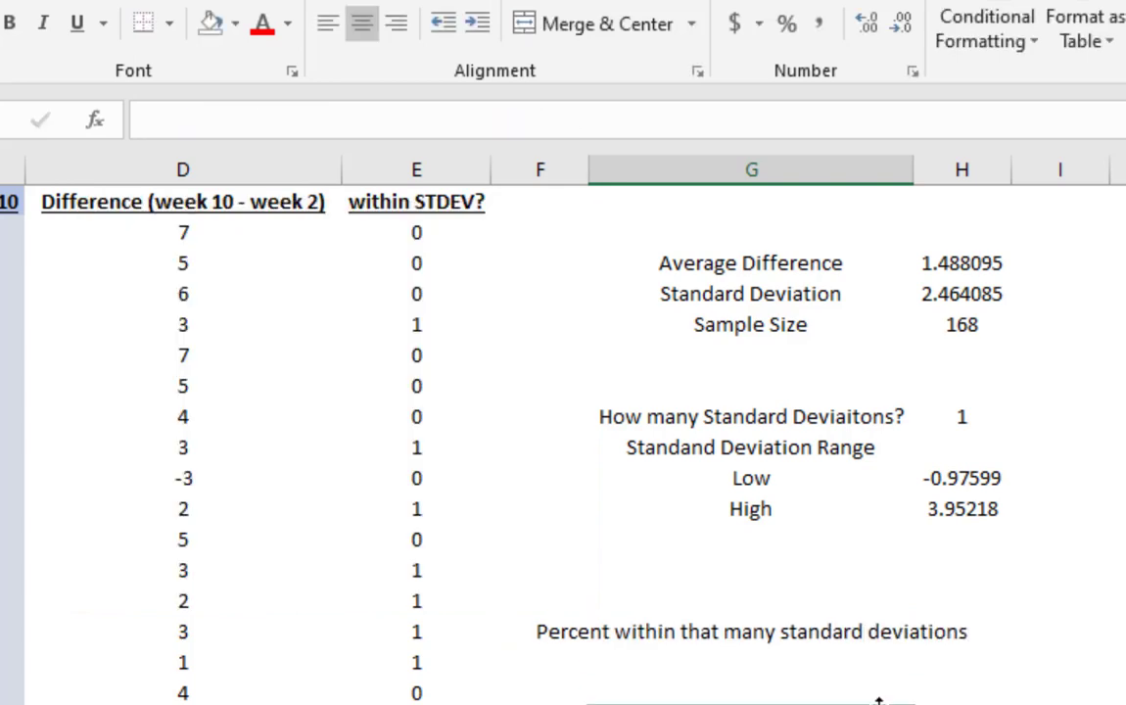
pyautogui.doubleClick(912, 170)
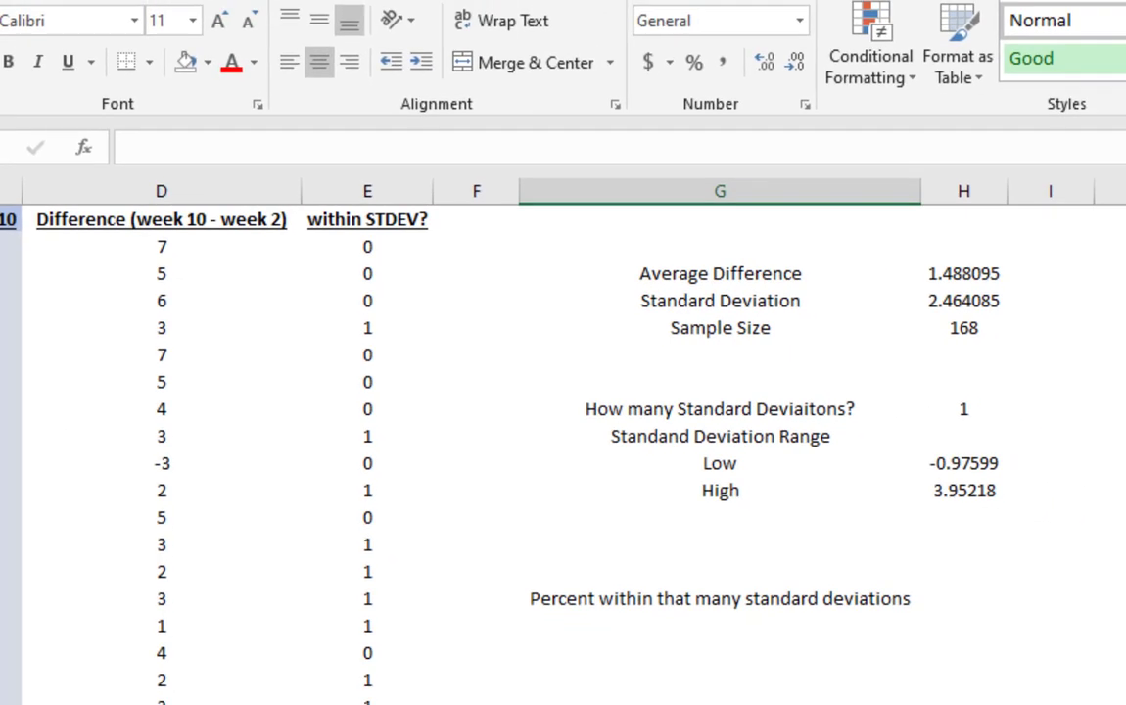
# Add a question mark to the end of the G15 label and autofit column G again.
pyautogui.click(817, 596)
pyautogui.click(524, 145)
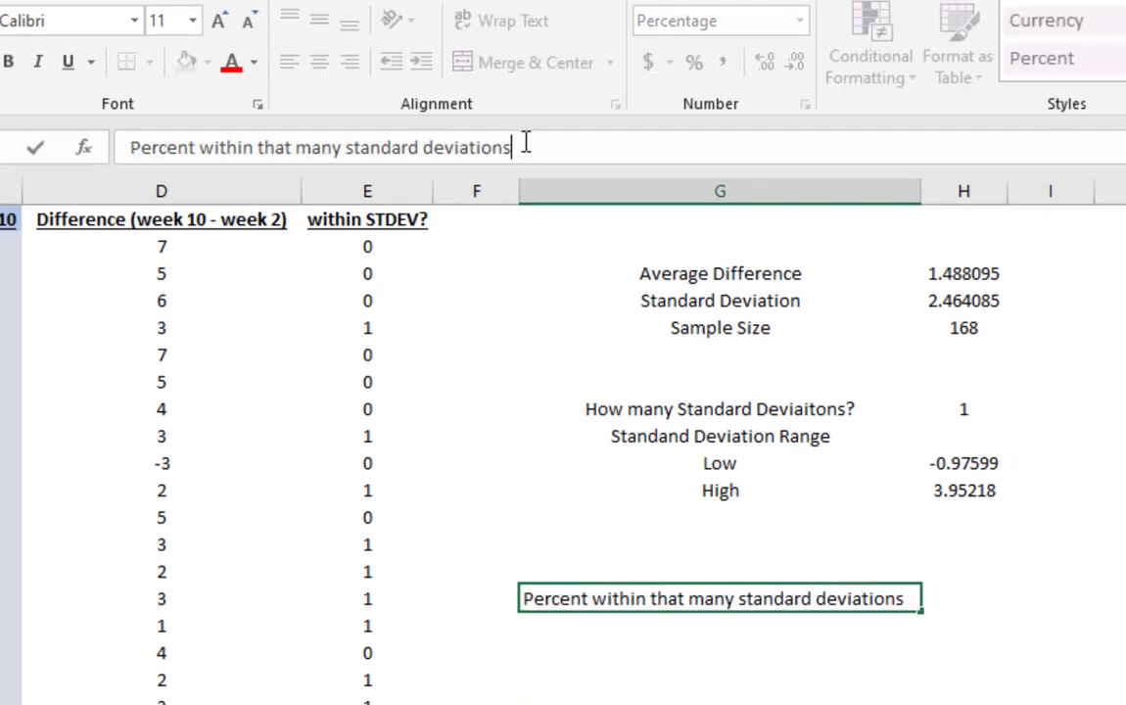
pyautogui.write('?')
pyautogui.press('Return')
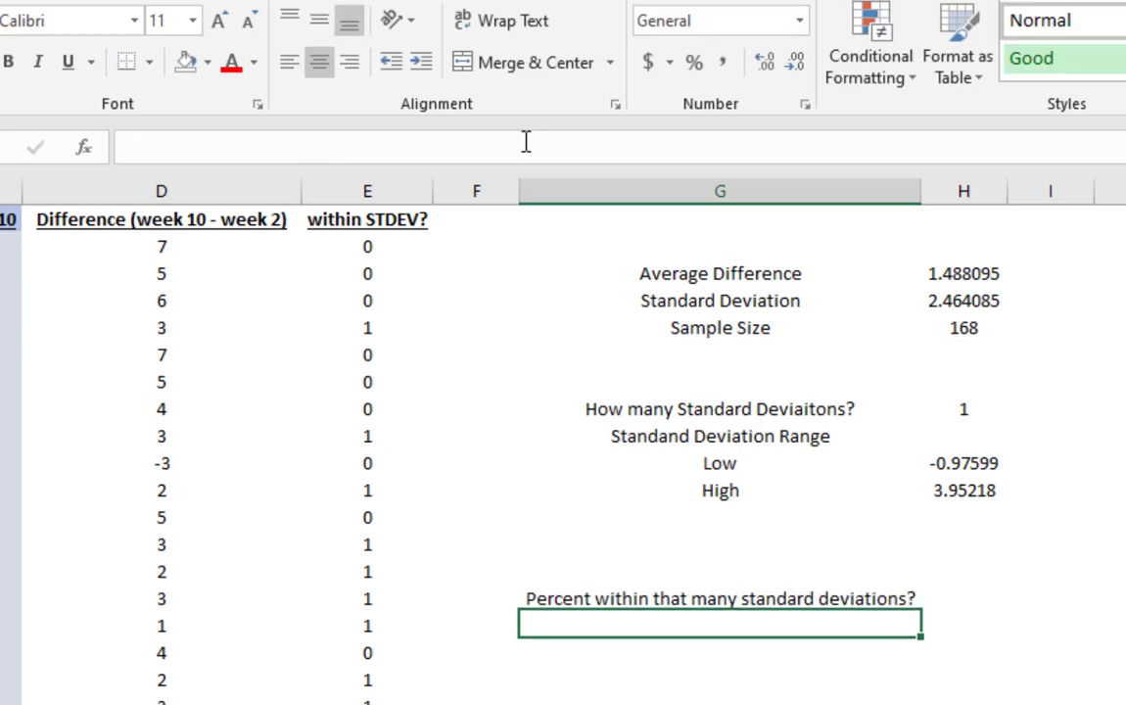
pyautogui.doubleClick(919, 184)
# Enter =SUM(E:E)/H5 in H15 to get the share within range, and format the cell as a percentage.
pyautogui.click(951, 607)
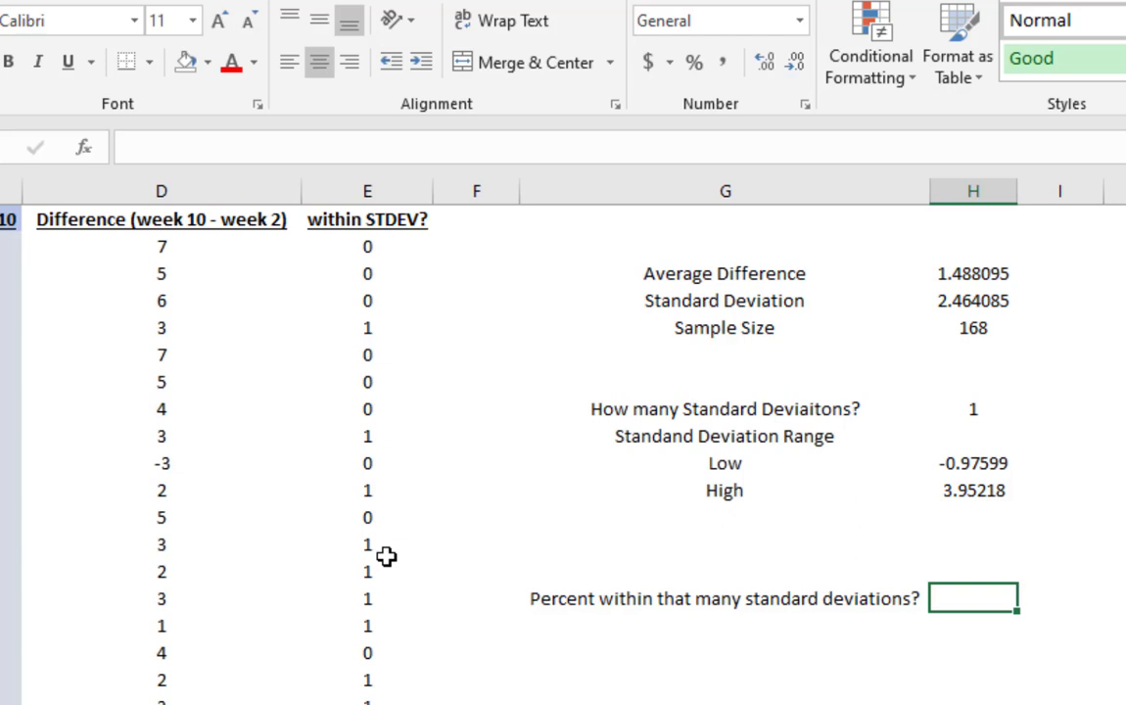
pyautogui.write('=')
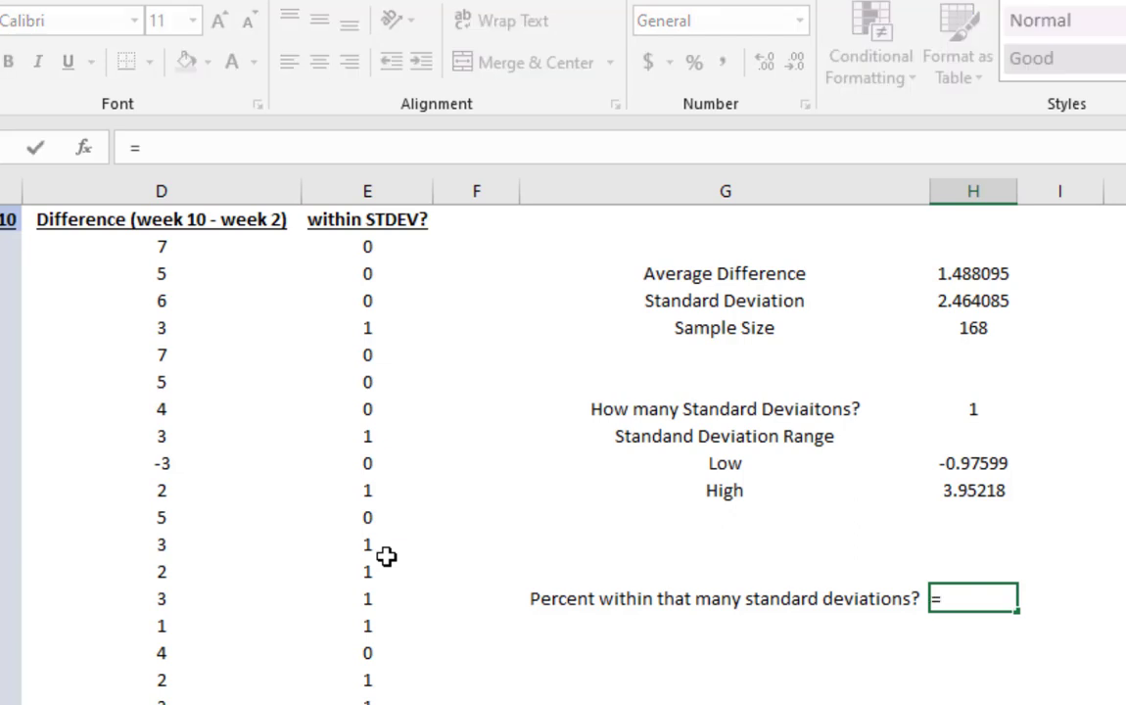
pyautogui.write('sum(')
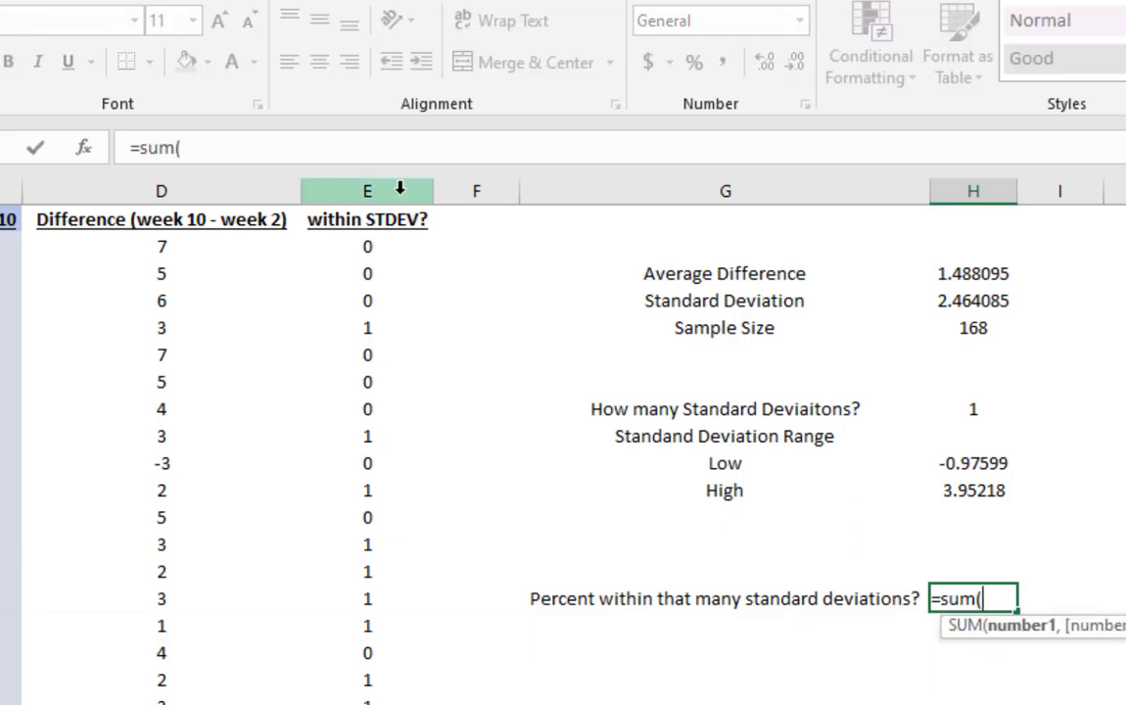
pyautogui.click(399, 187)
pyautogui.write(')/')
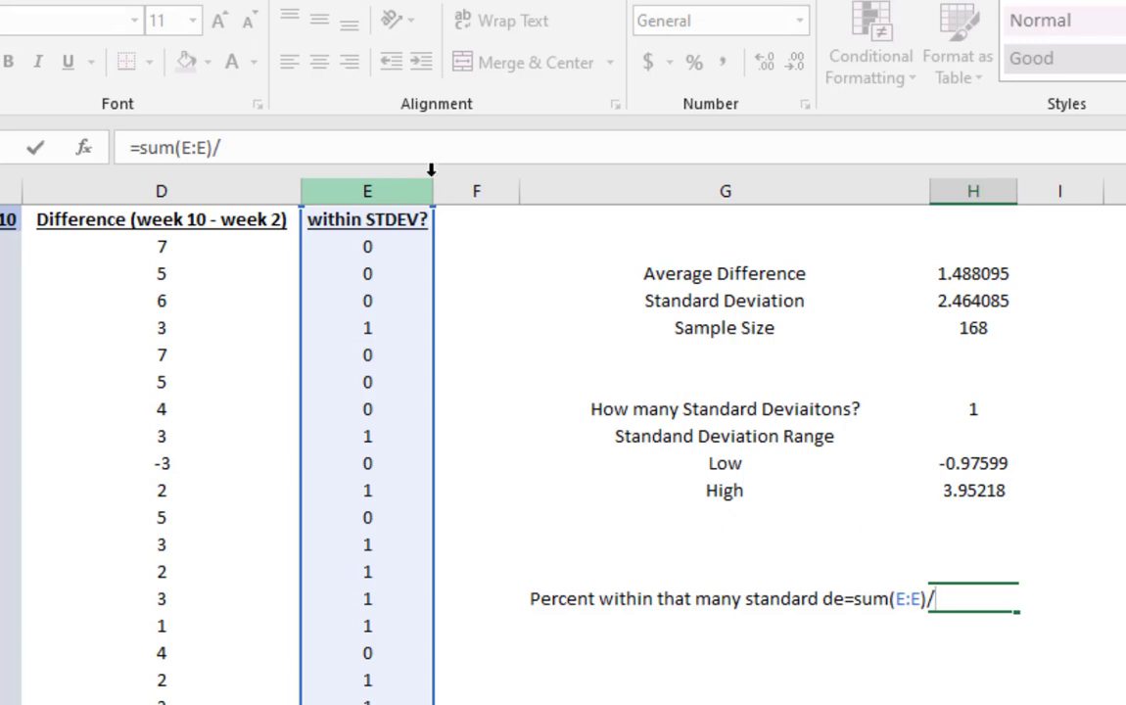
pyautogui.click(984, 324)
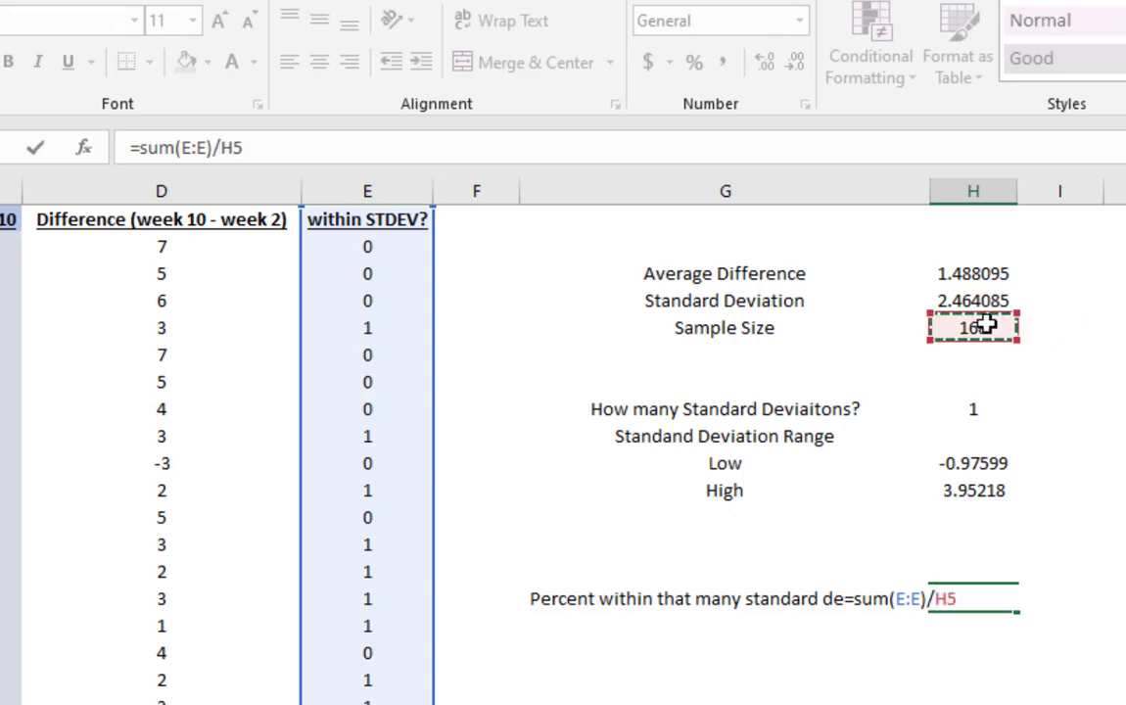
pyautogui.press('Return')
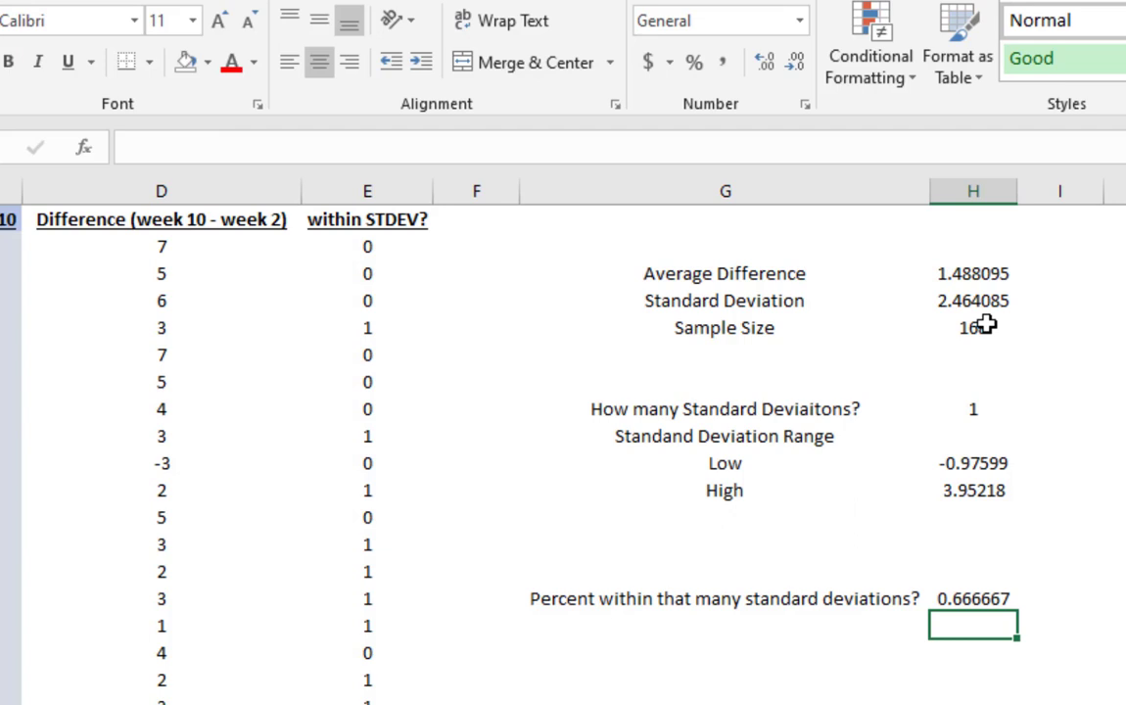
pyautogui.click(1000, 600)
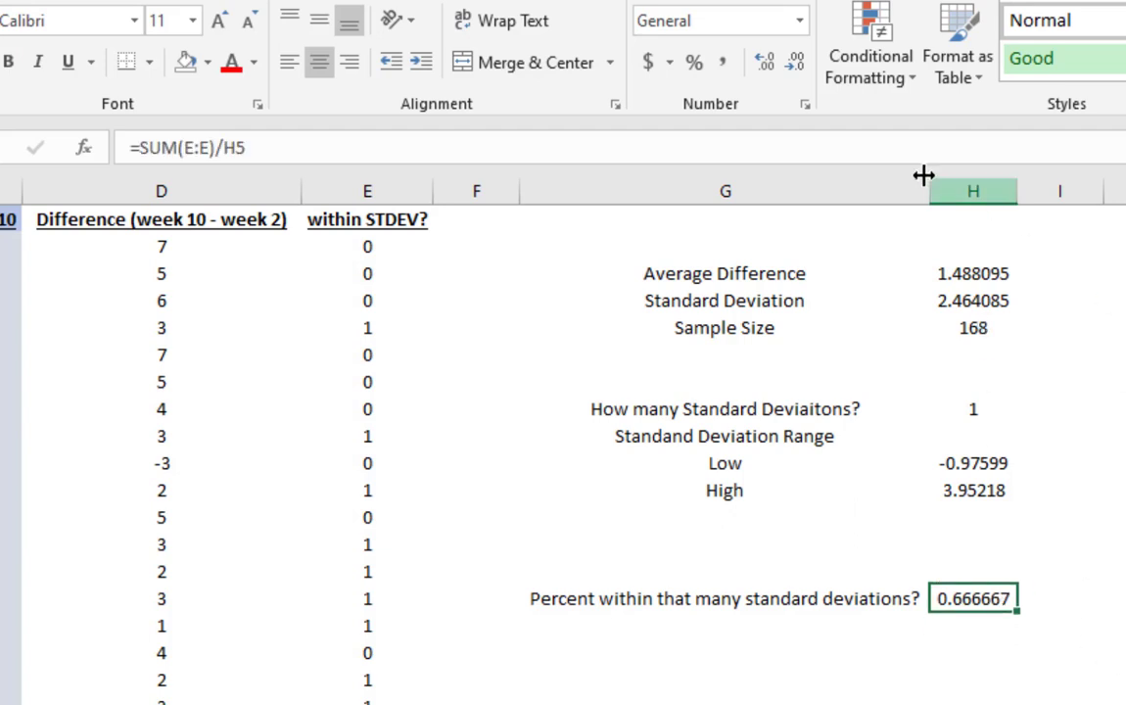
pyautogui.click(694, 62)
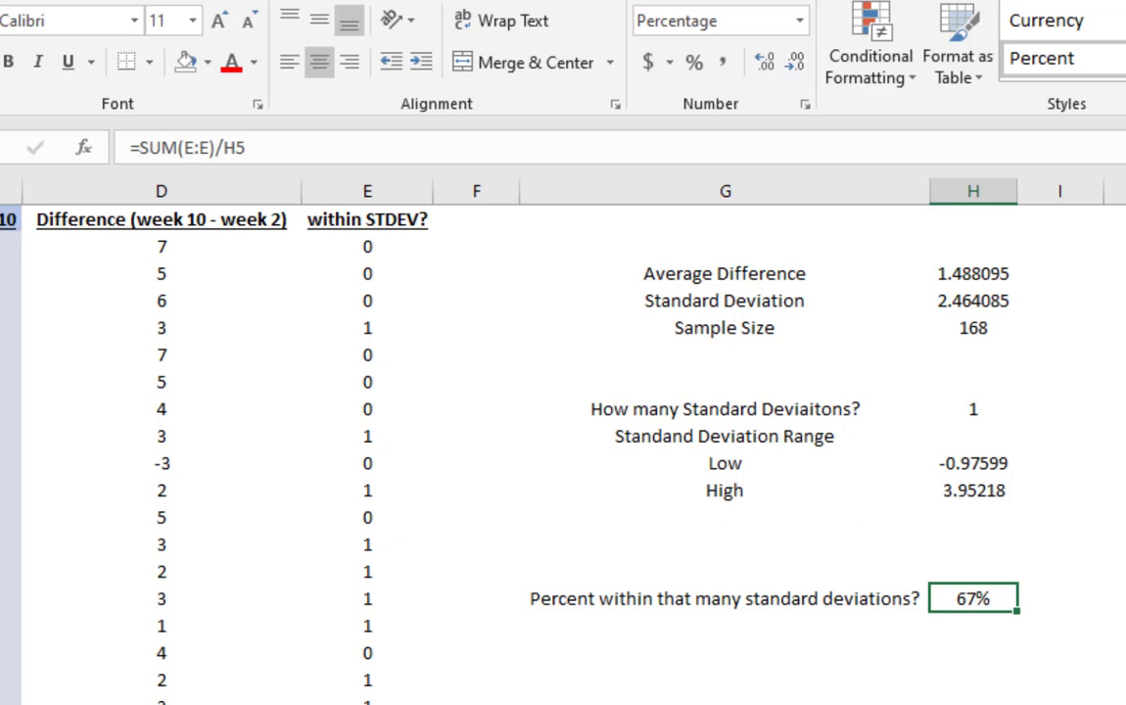
# Set the number of standard deviations in H8 to 0.5.
pyautogui.click(975, 408)
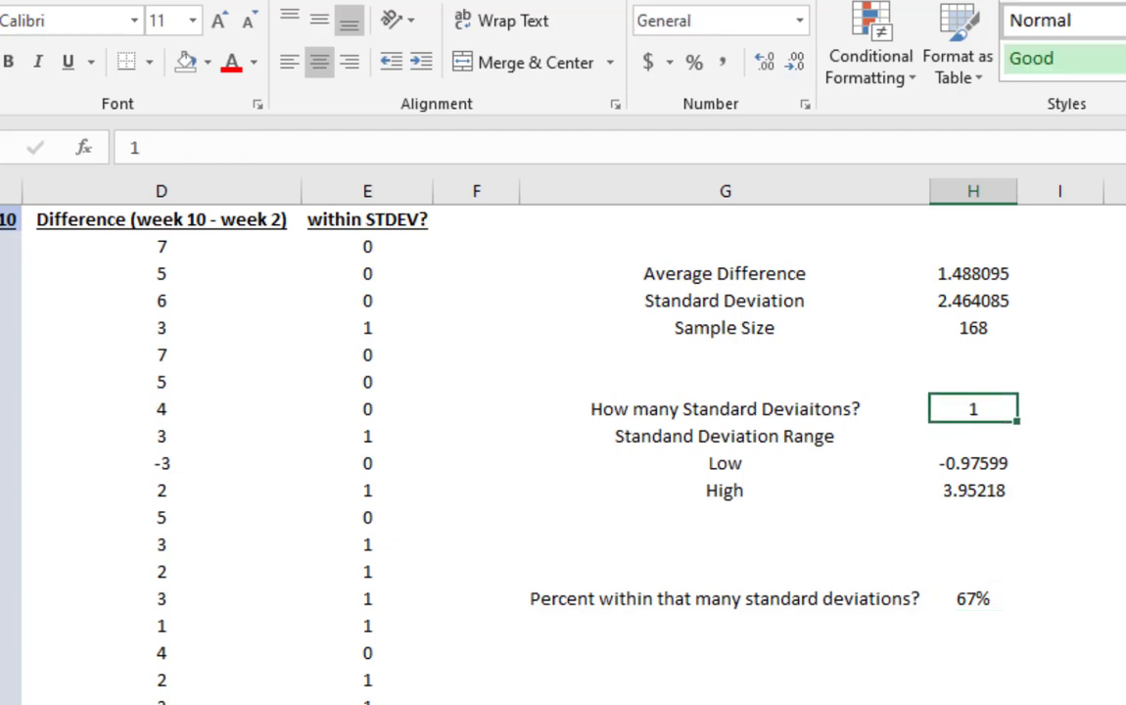
pyautogui.write('.5')
pyautogui.press('Return')
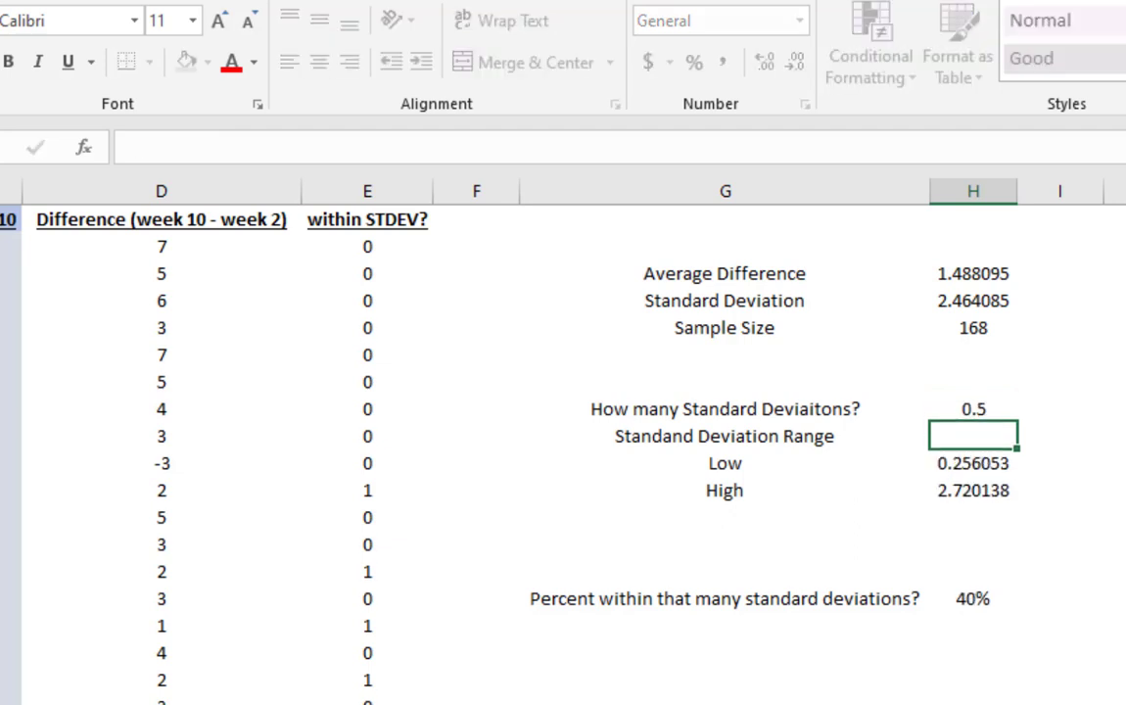